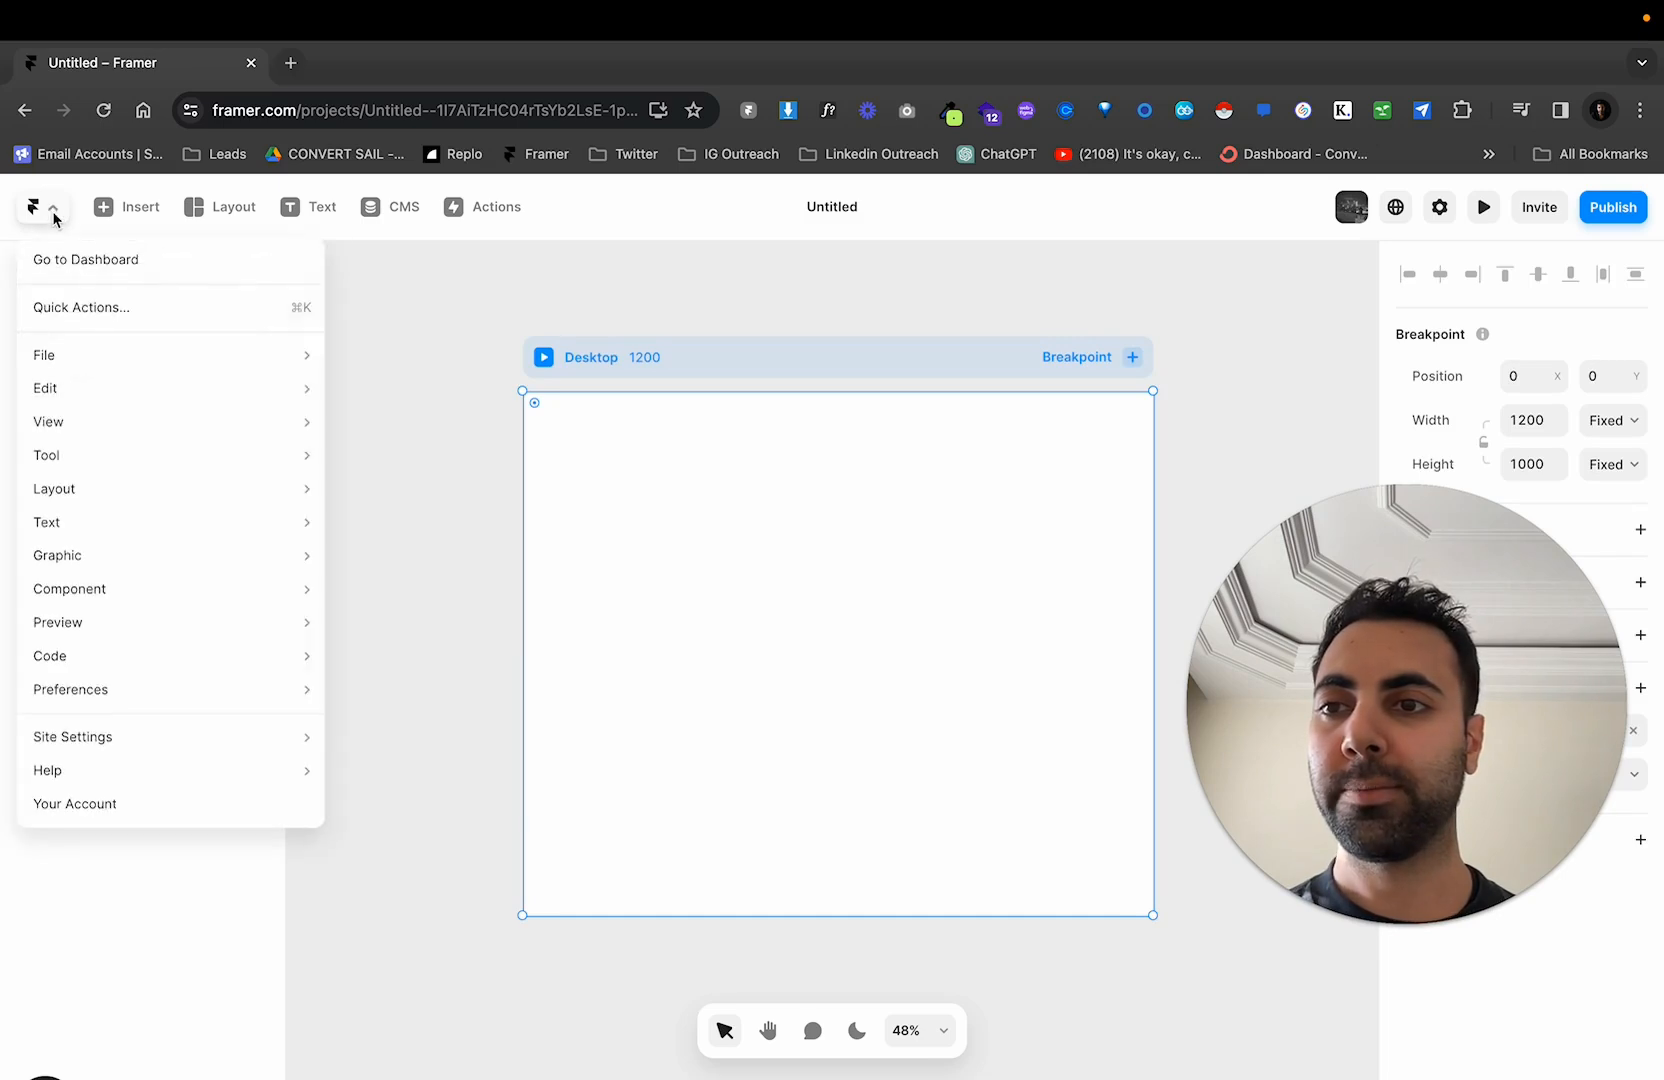
Generate an AI page from a prompt for a simple nutrition coach landing page with hero, benefits, video and text reviews, FAQ, coaching process and imagery
click(110, 325)
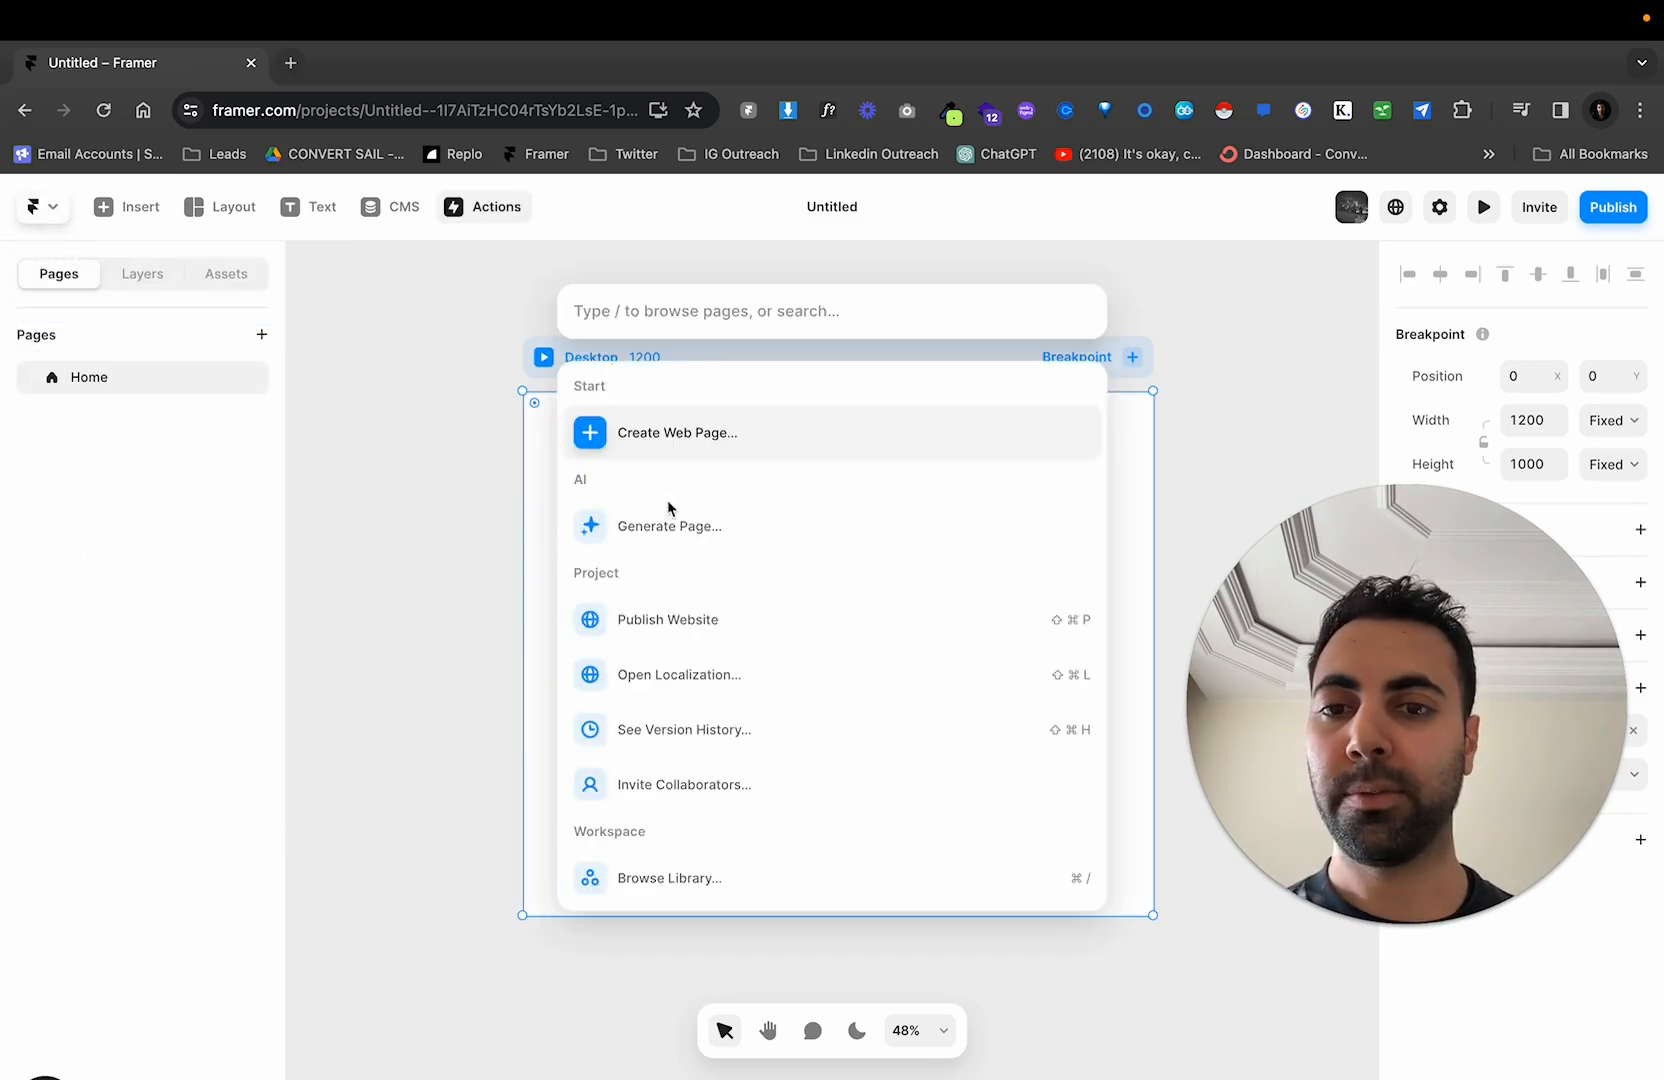
click(774, 541)
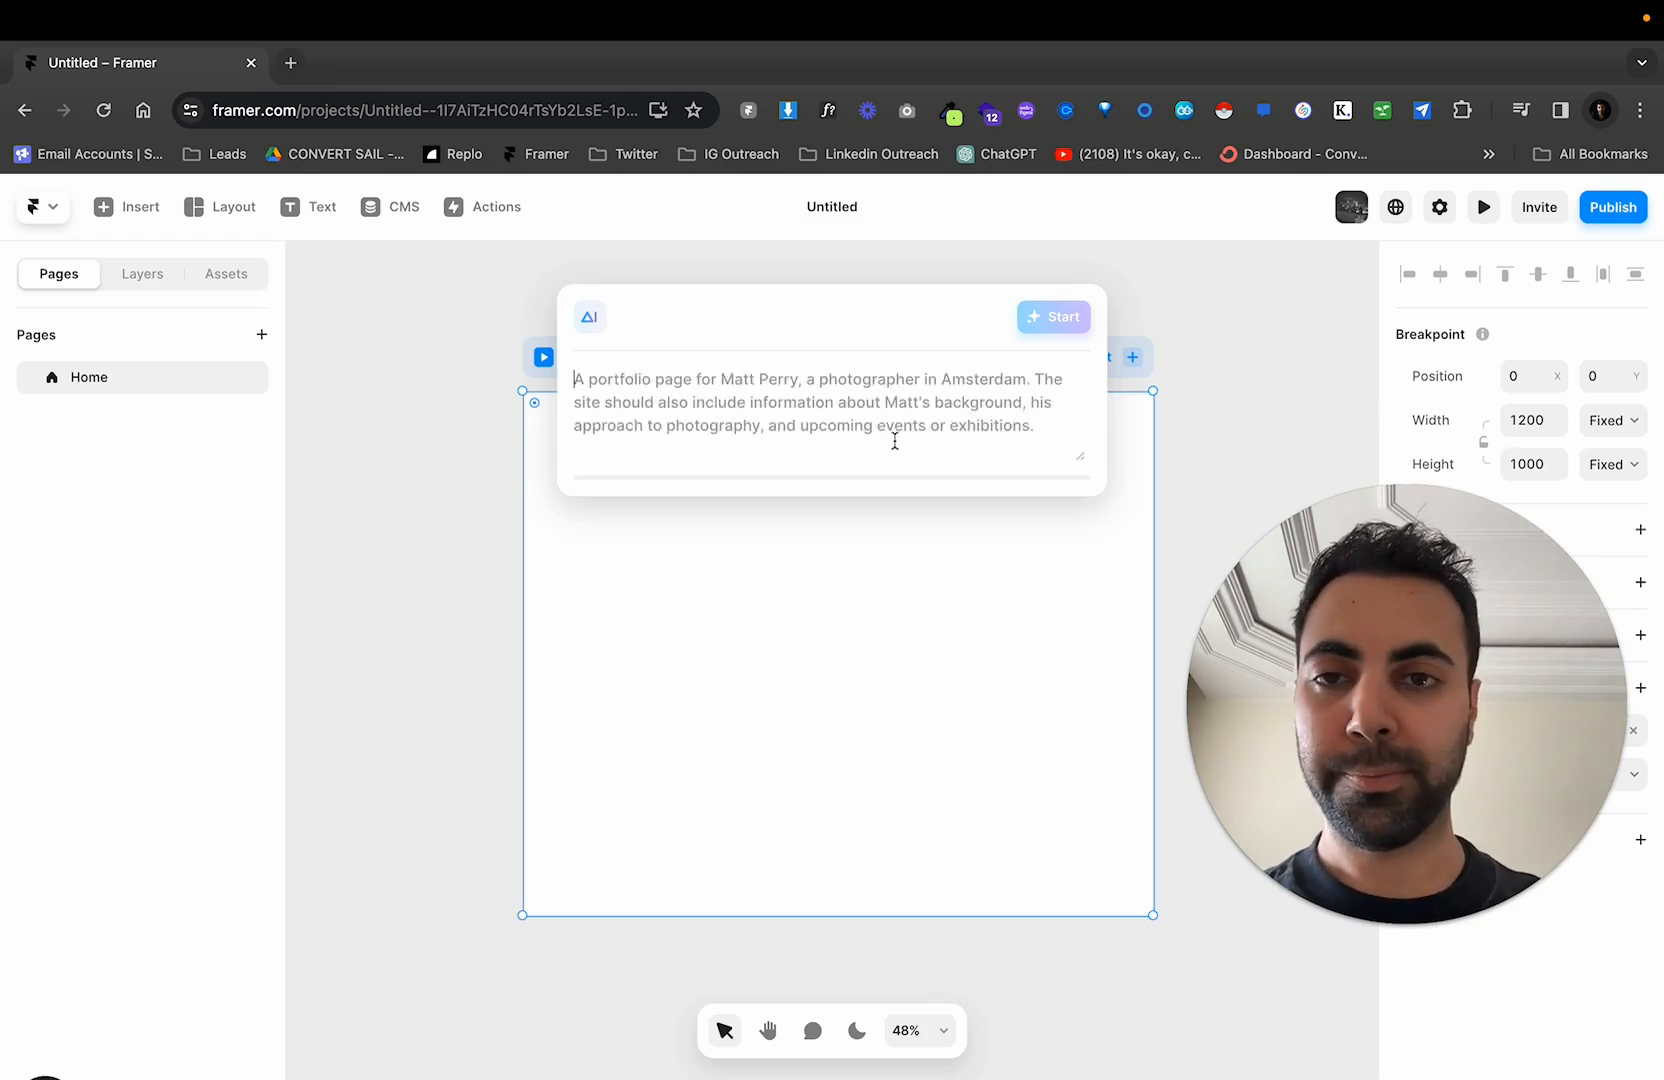
text(make a simple)
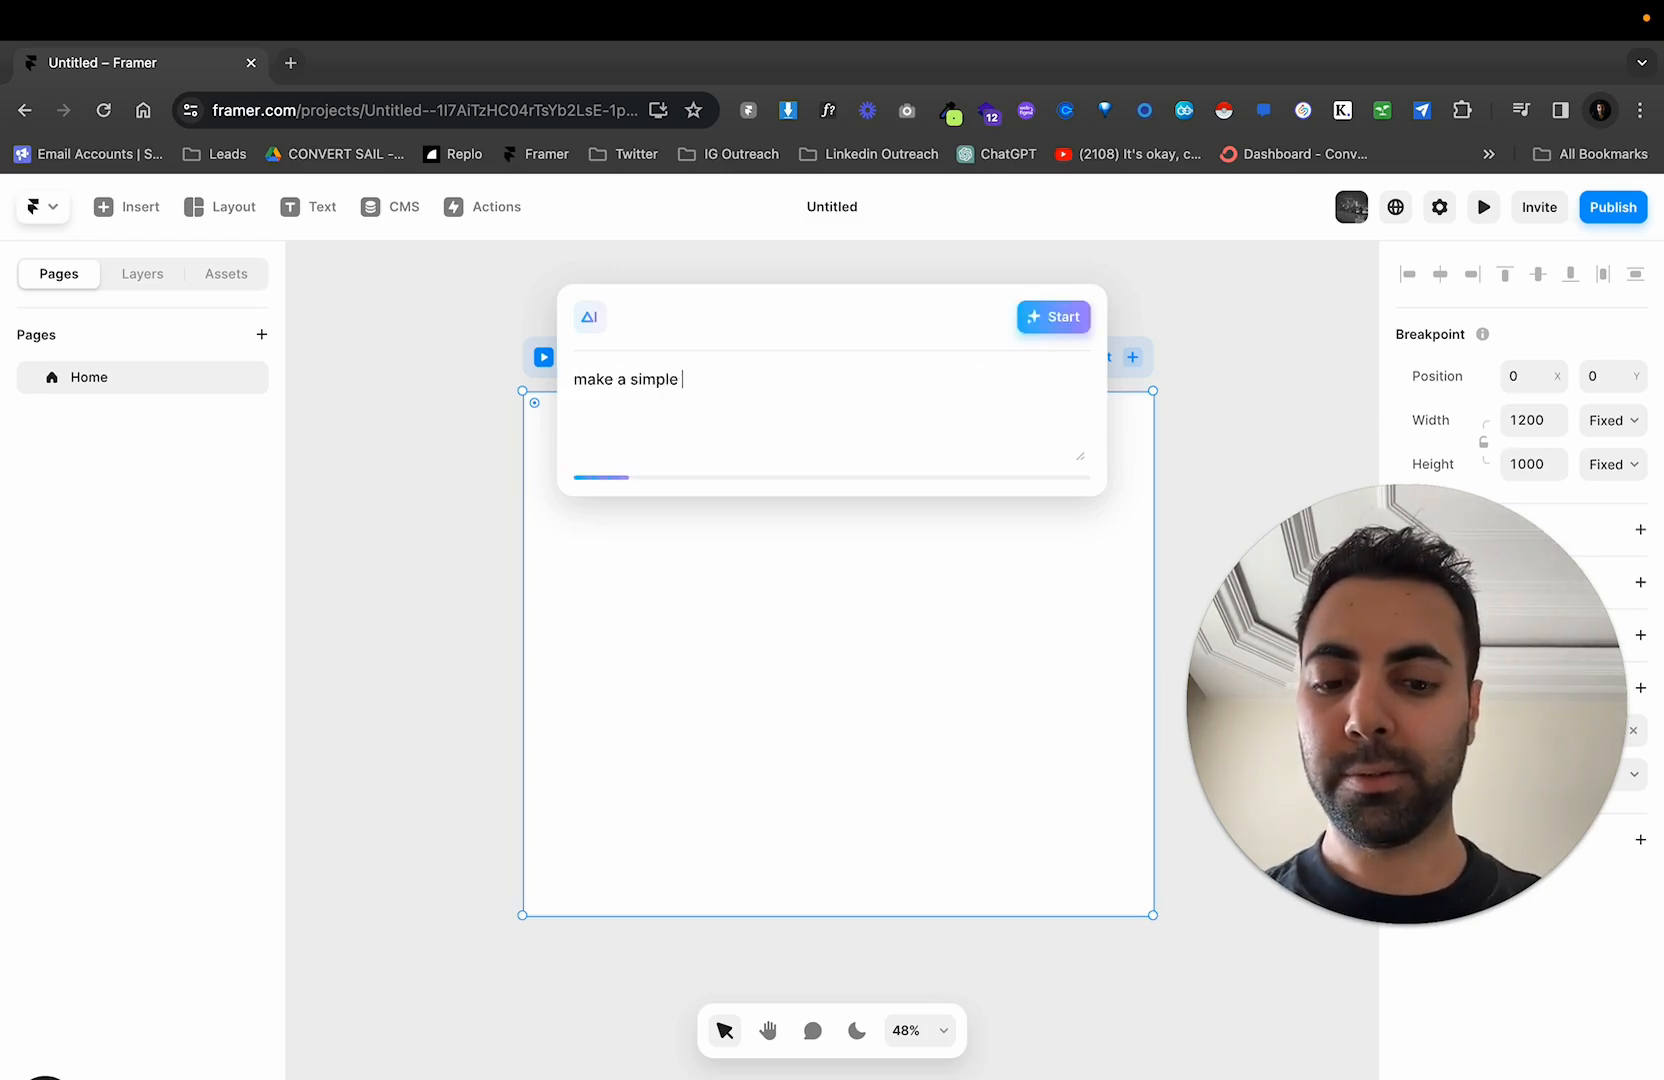
text( landing page for a n)
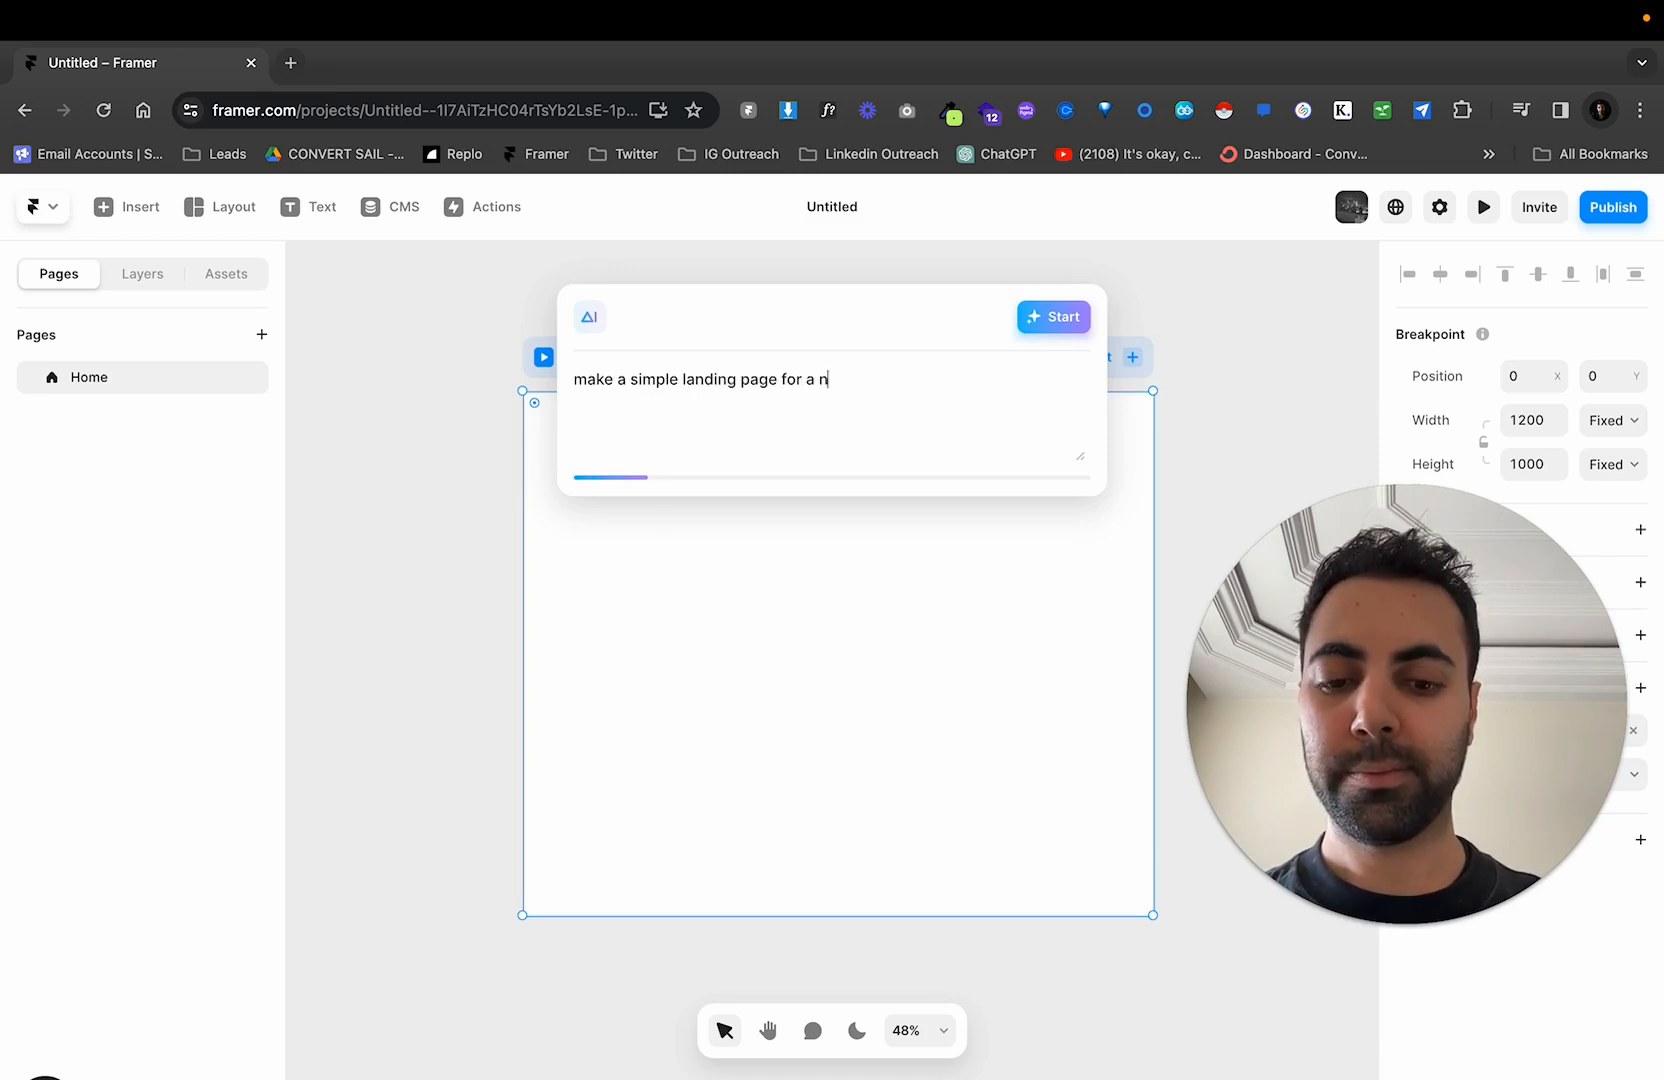
text(utrition coach s)
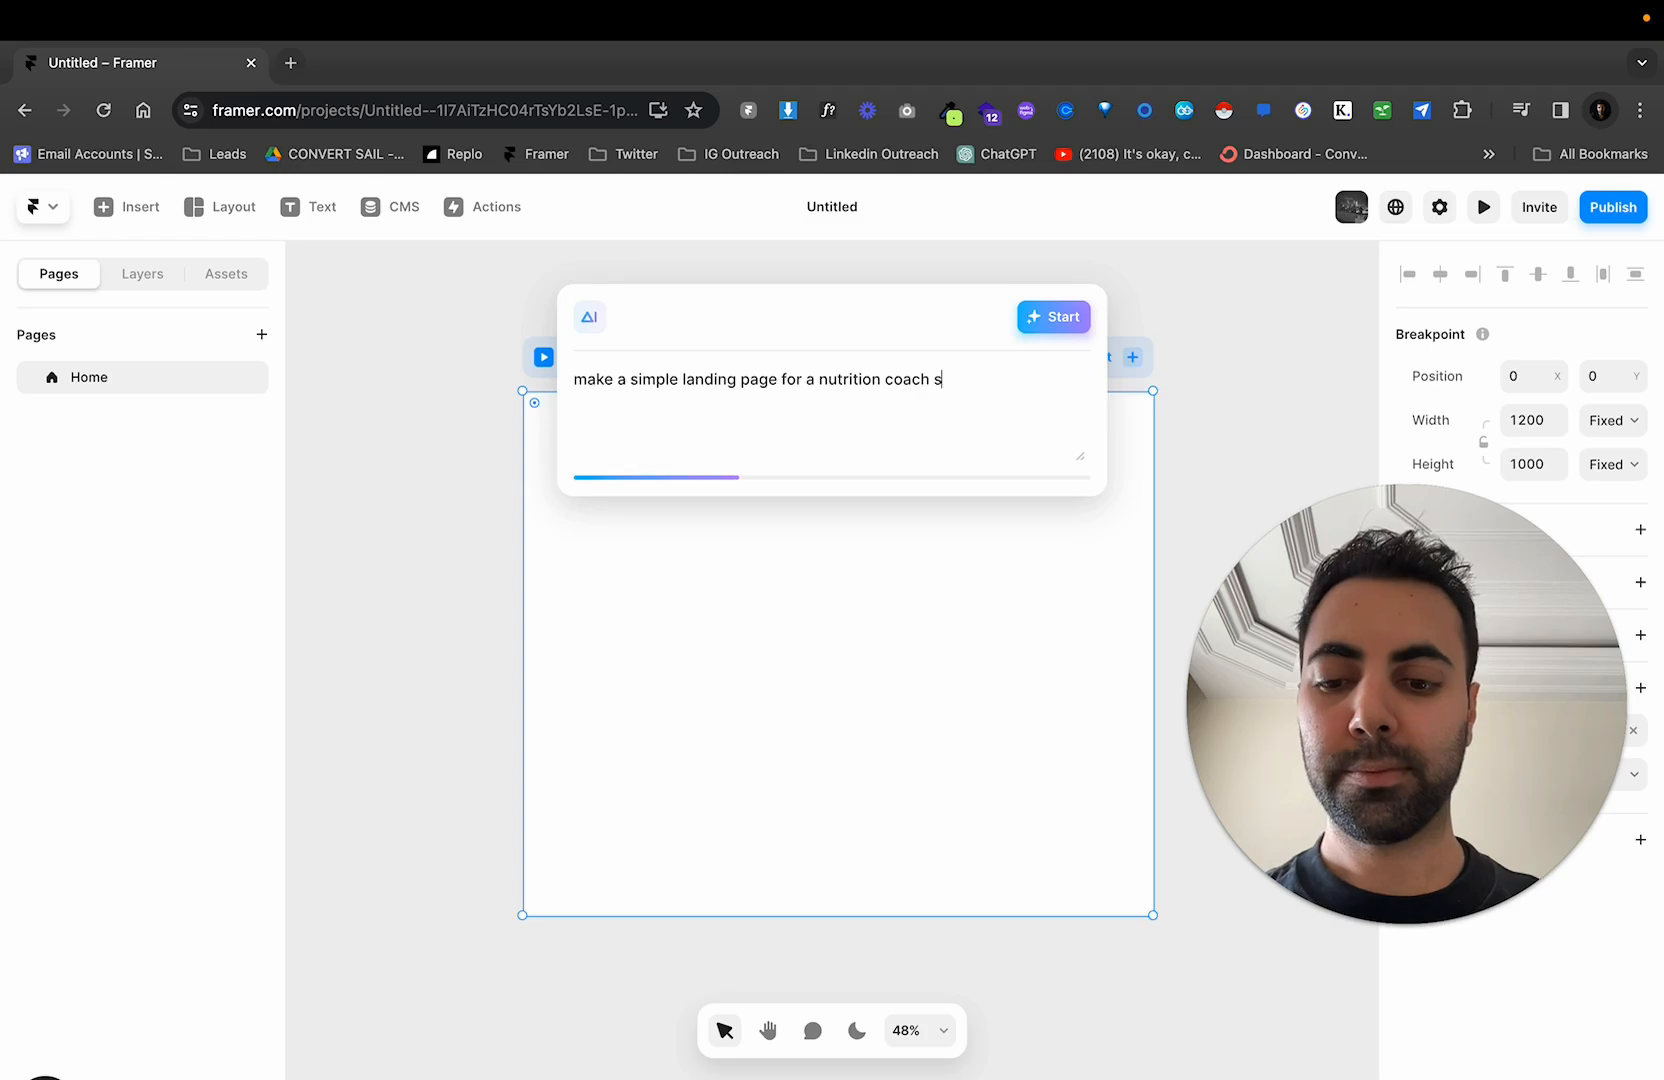
text(elling coac)
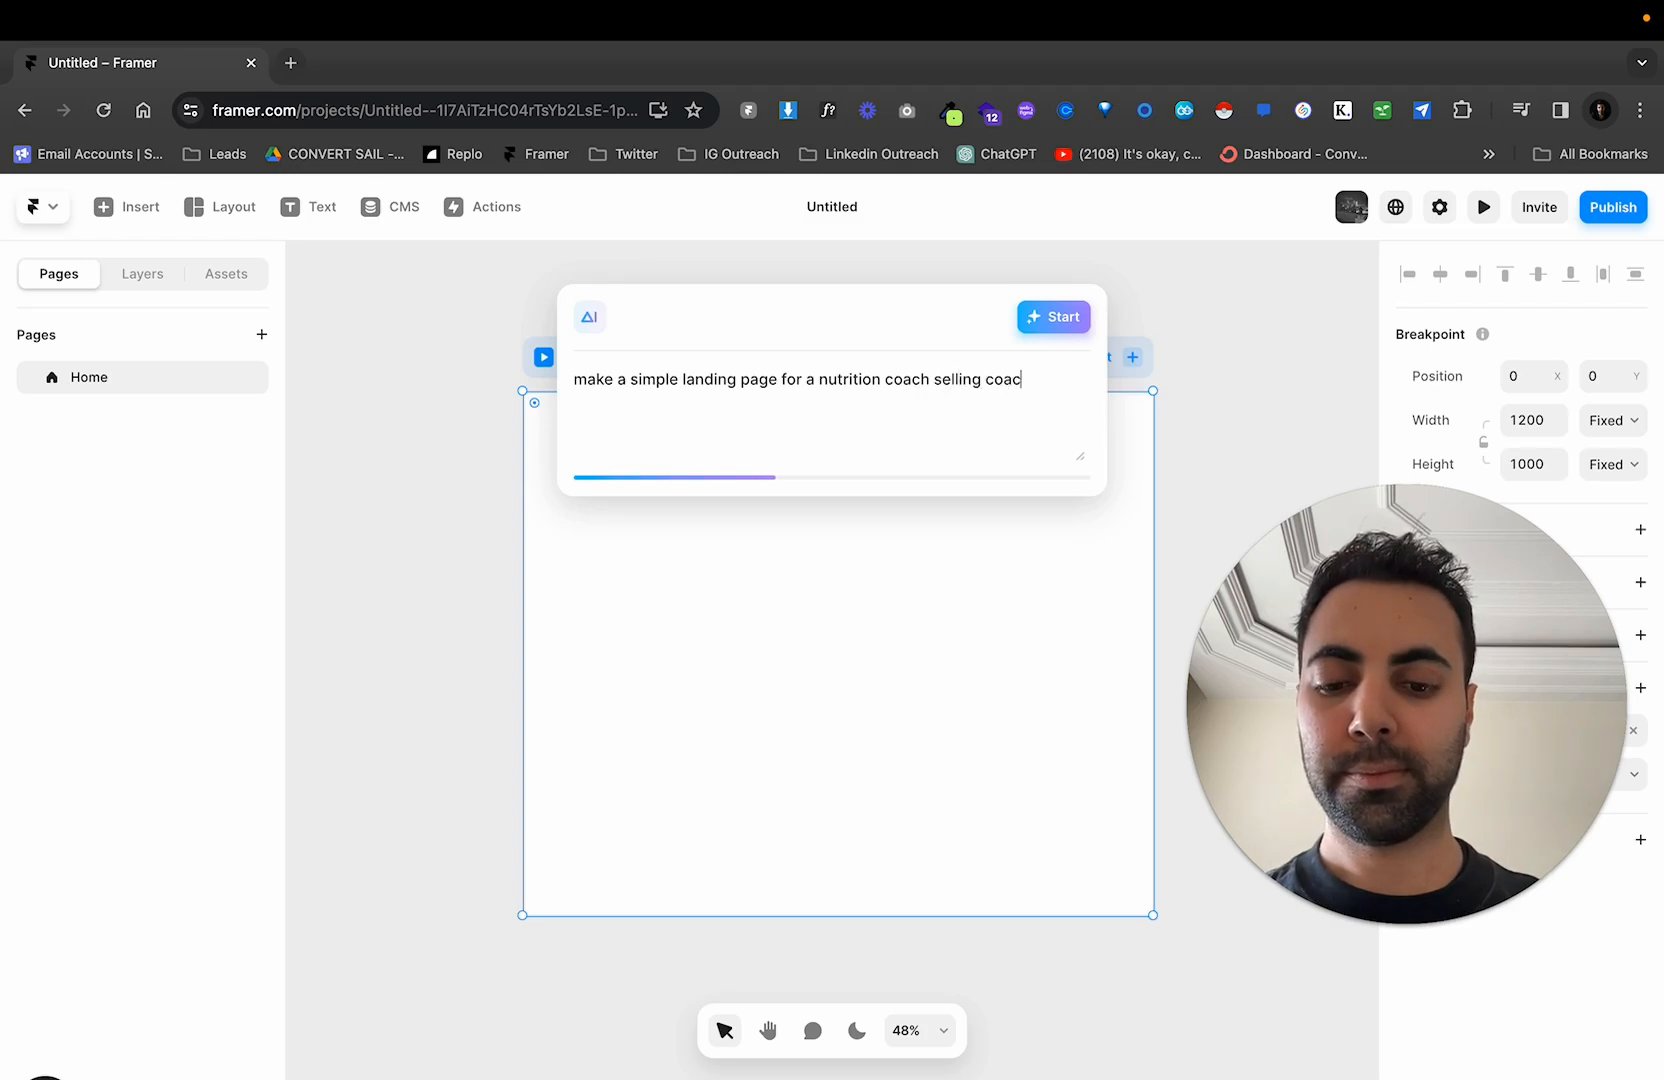
text(hing services to get)
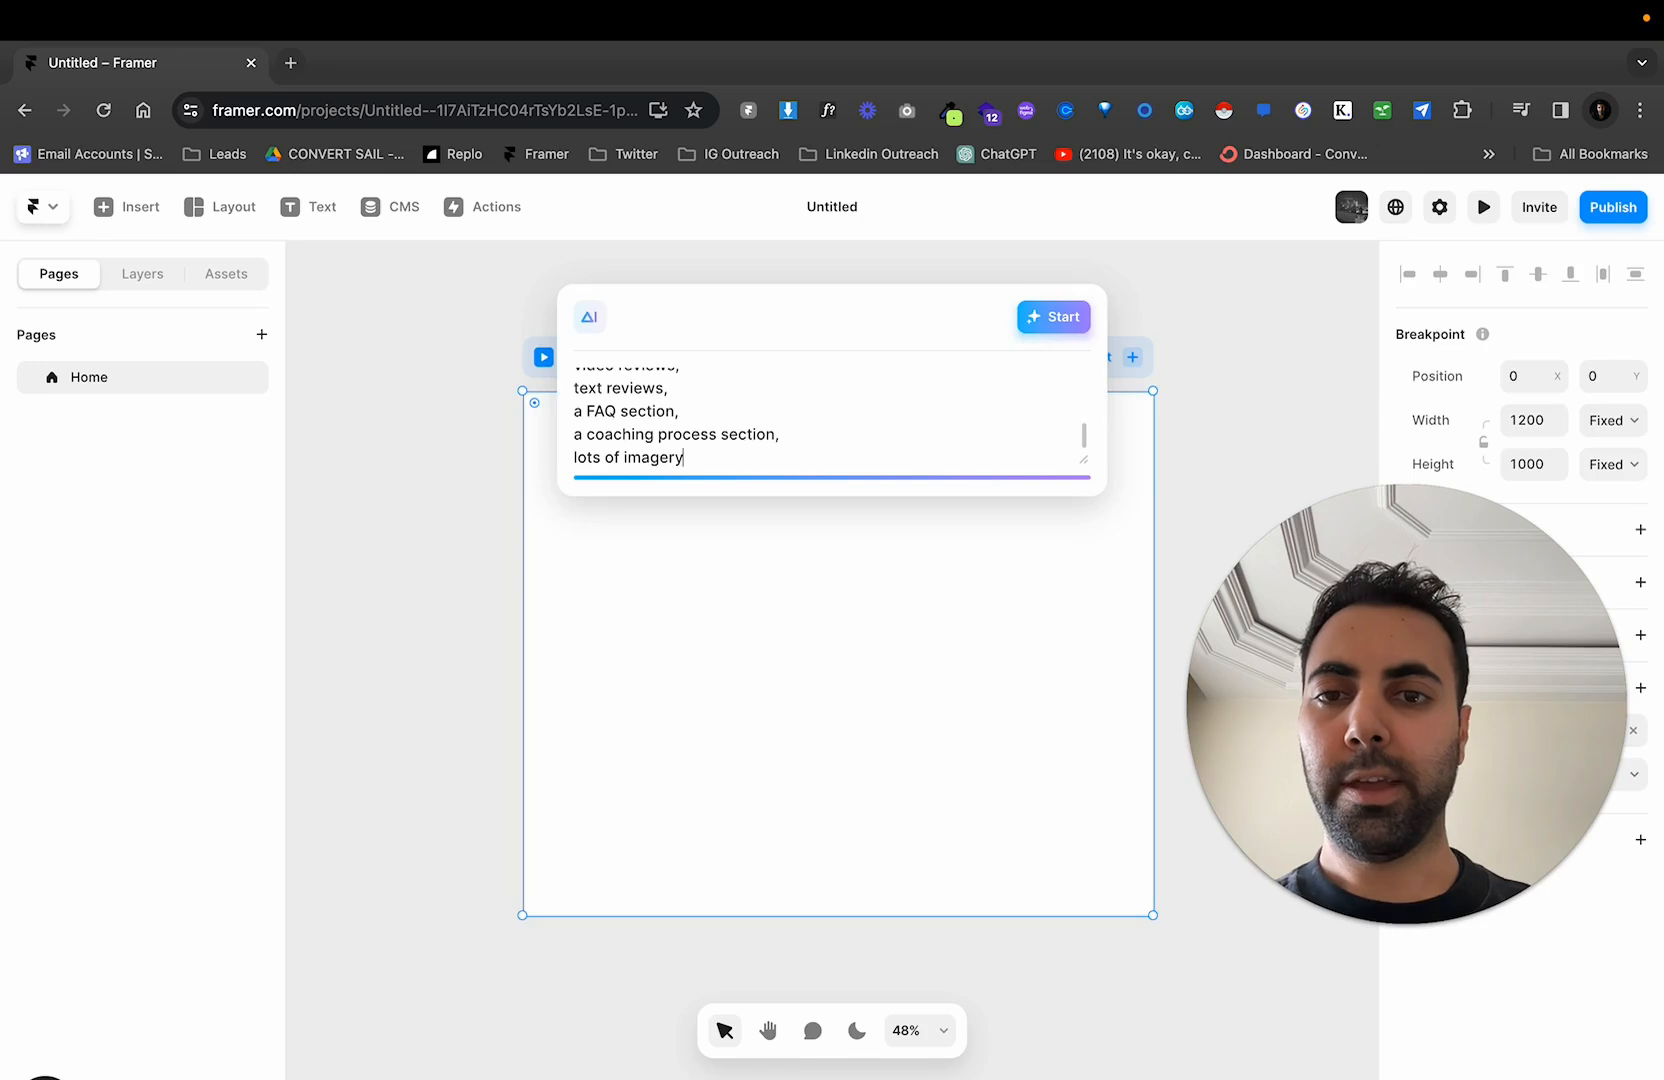
key(Return)
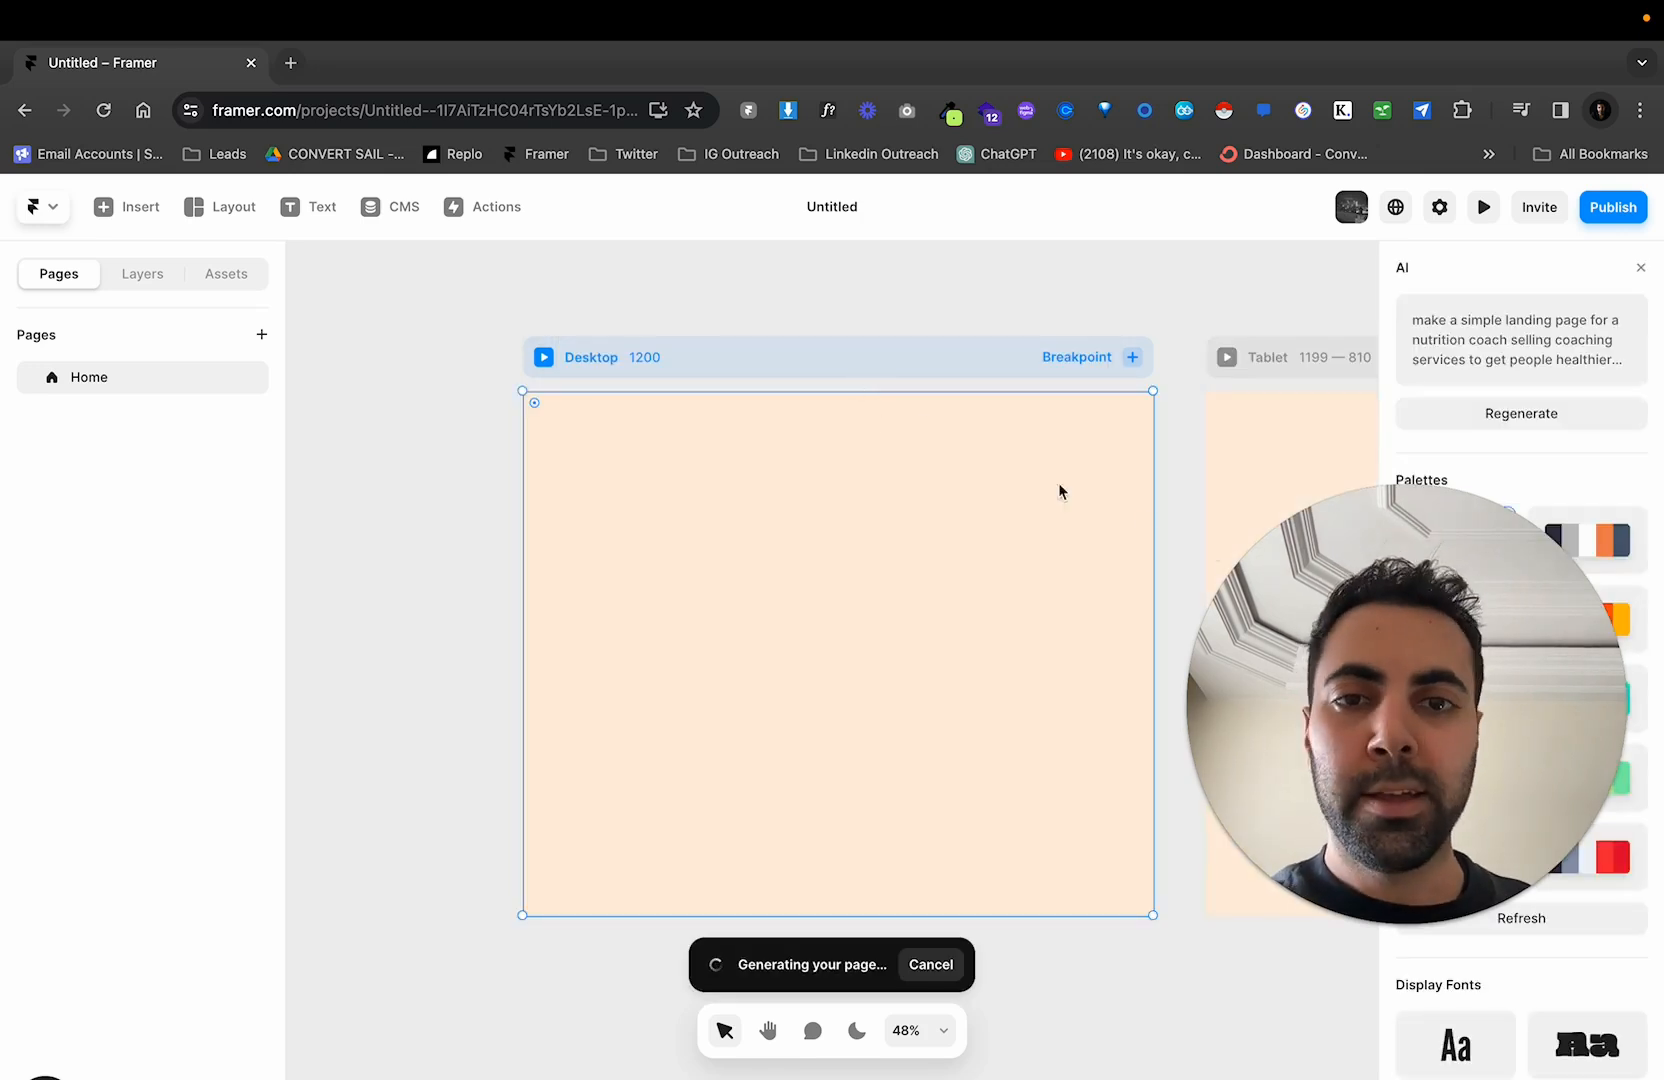
Examine the generated landing page from the hero through to the common questions, and decline the free AI domain offer
drag(1370, 612, 1380, 287)
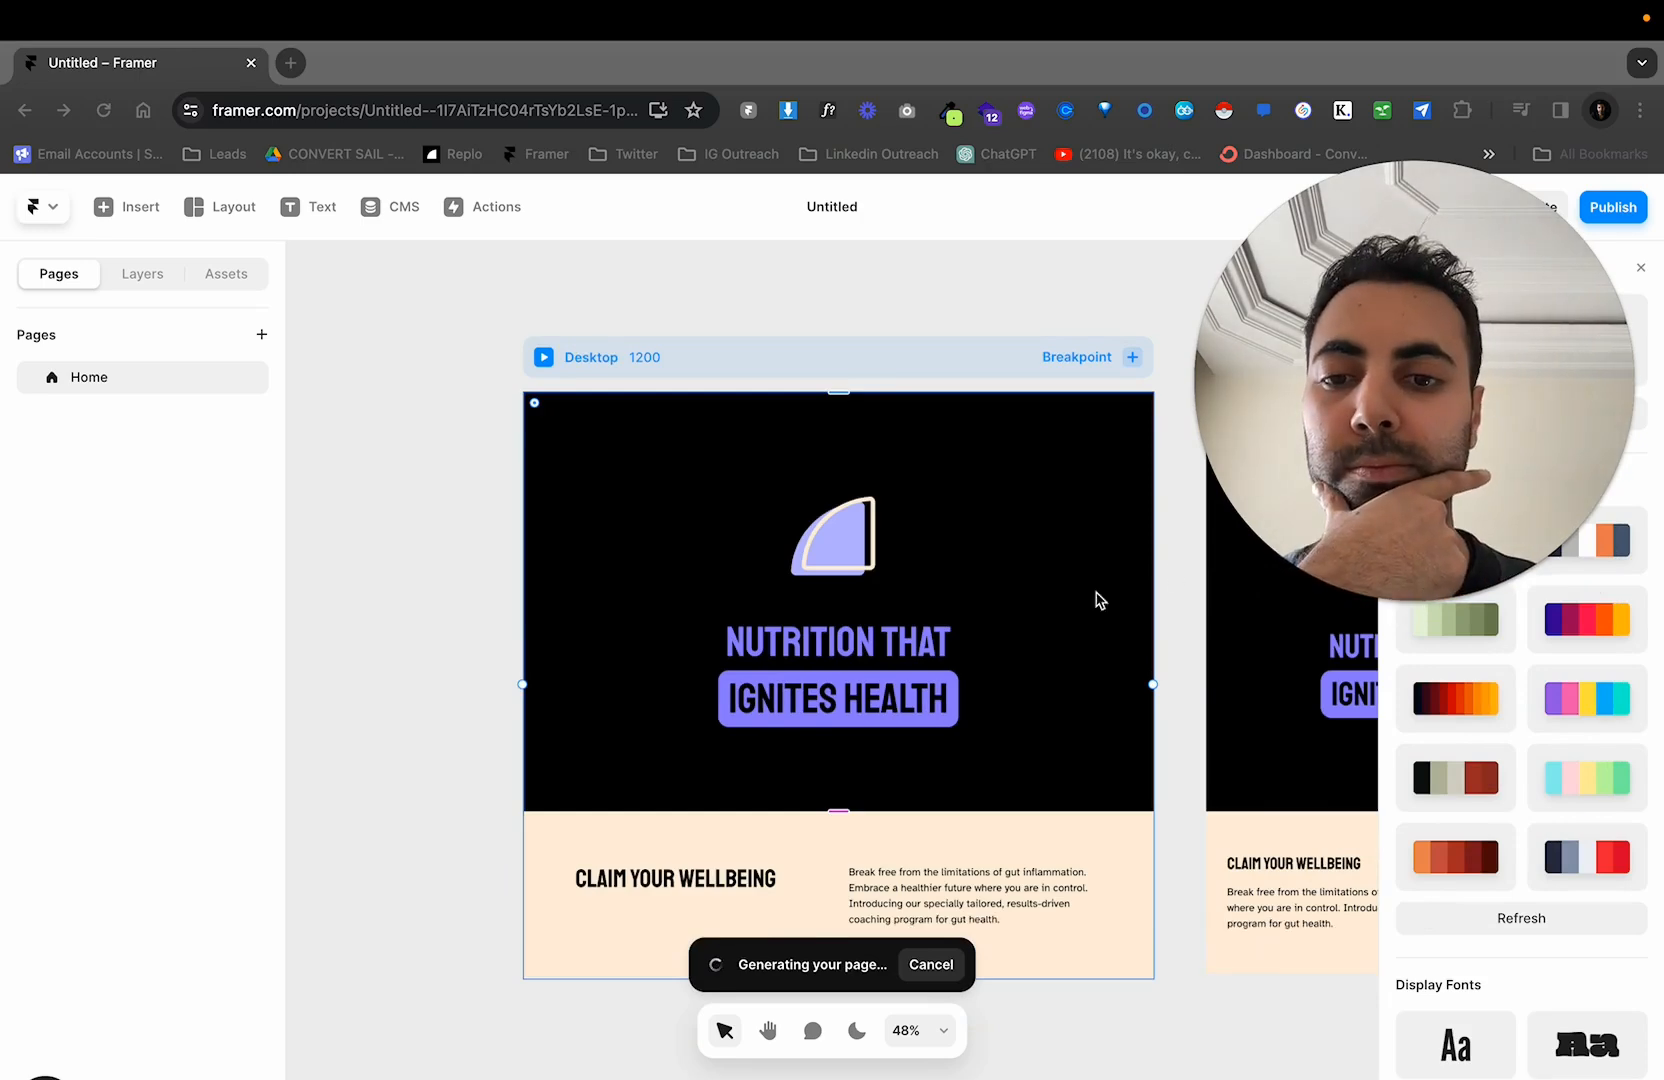
scroll(956, 600, down, 1)
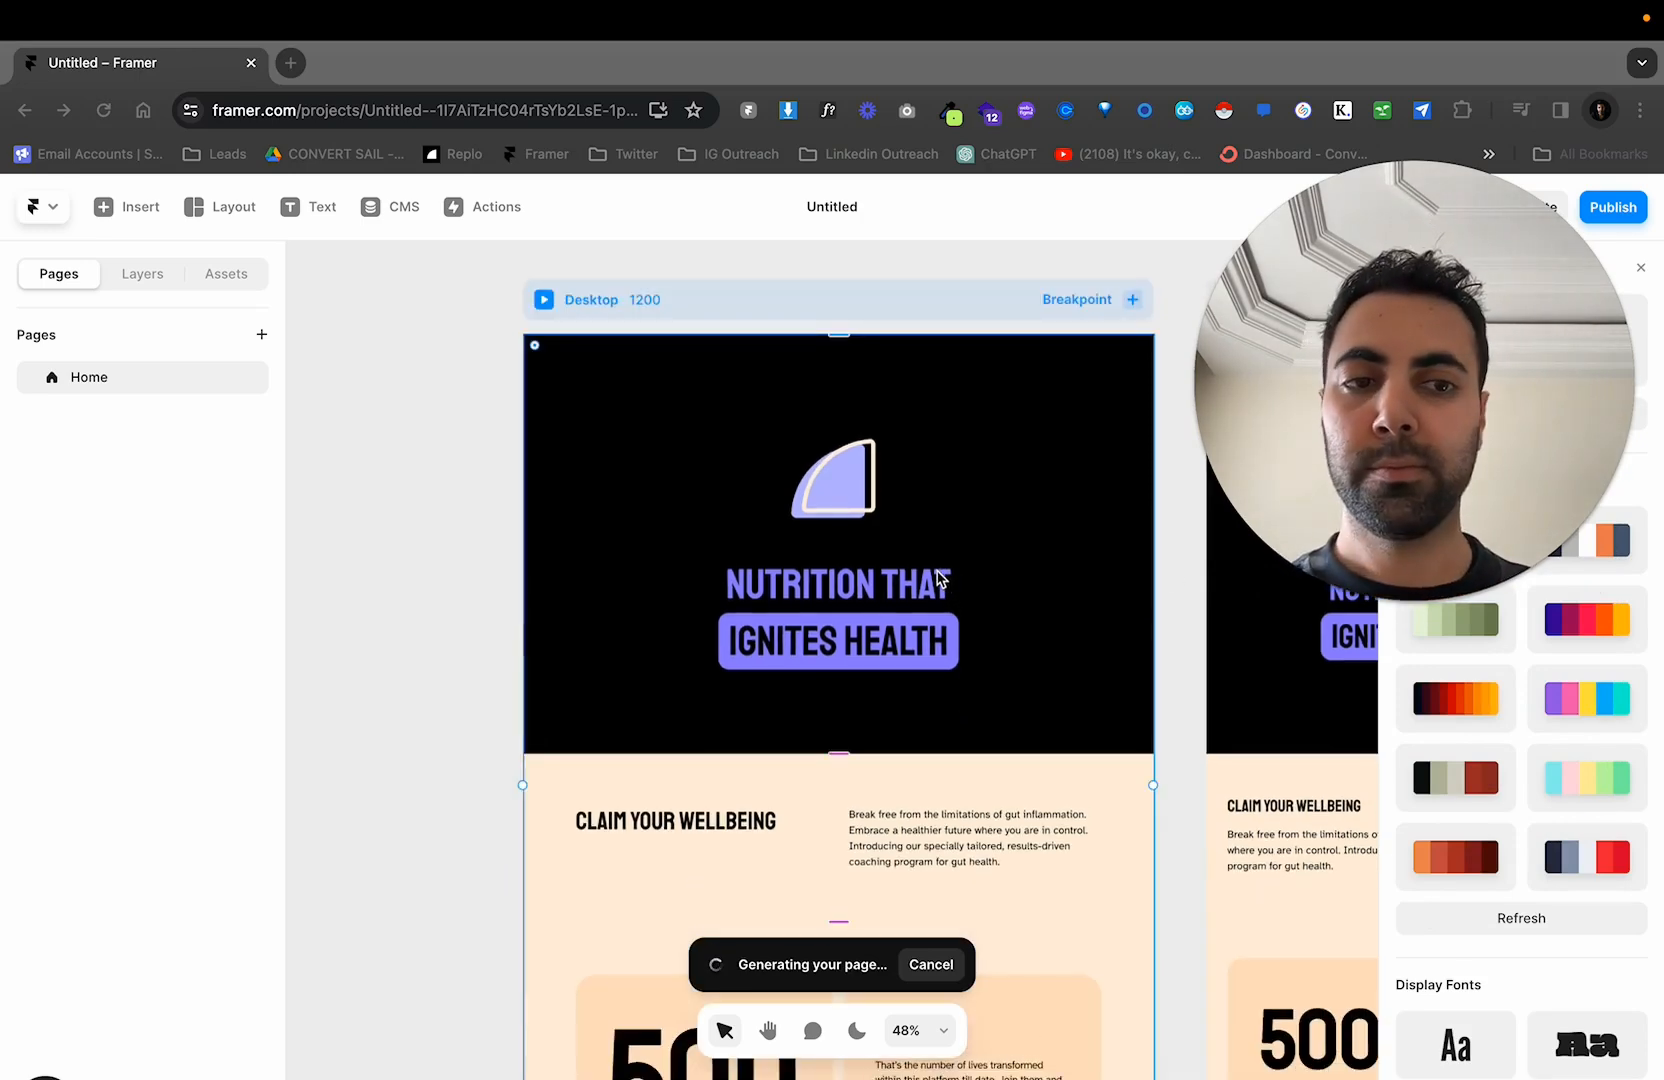
scroll(950, 585, down, 5)
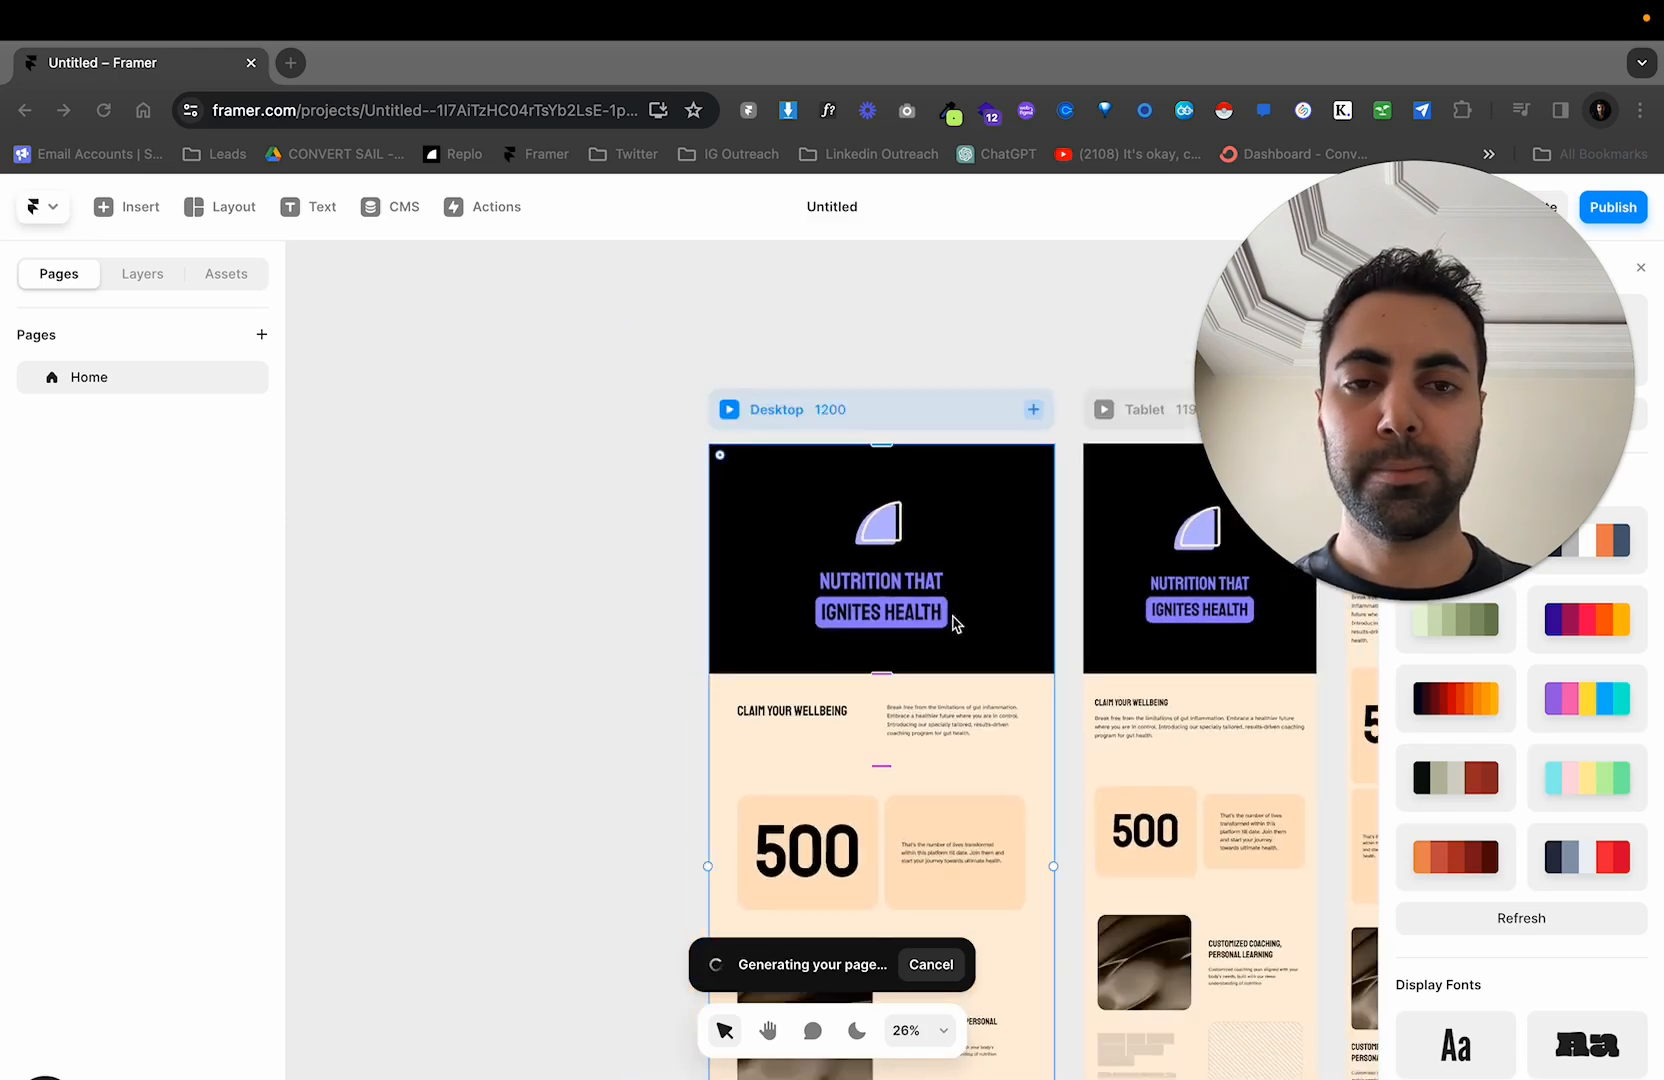
scroll(955, 644, right, 2)
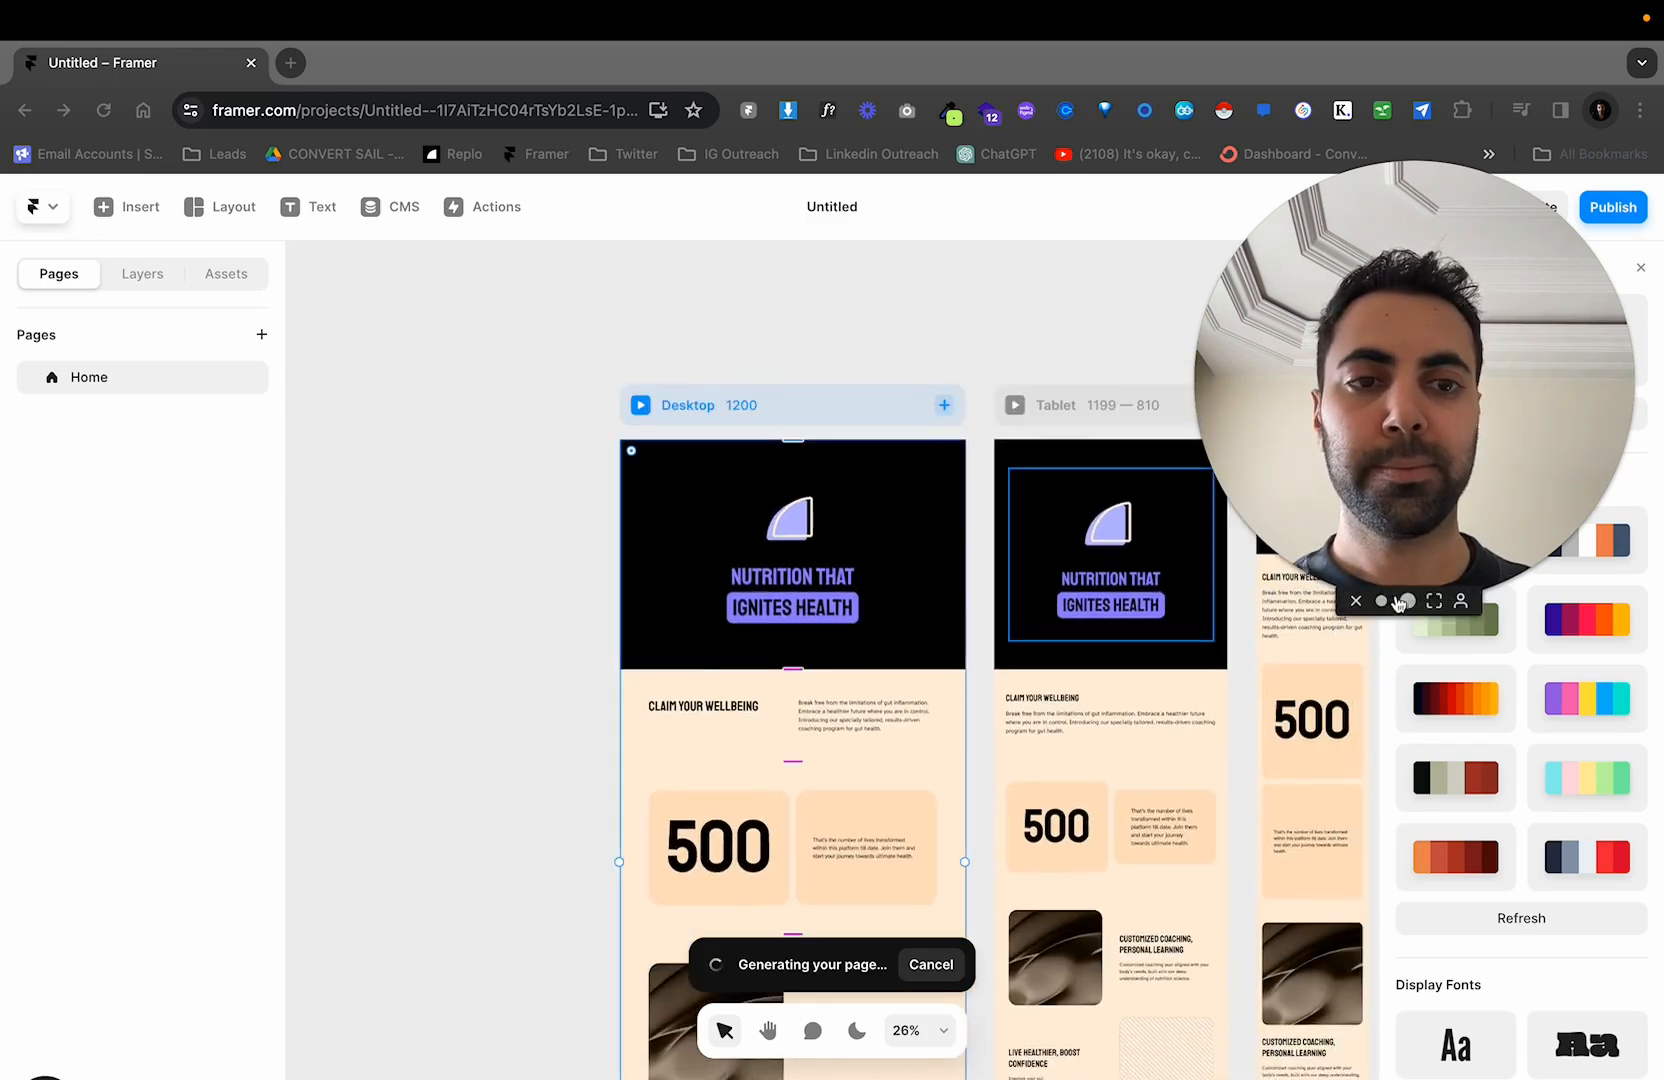
click(1381, 601)
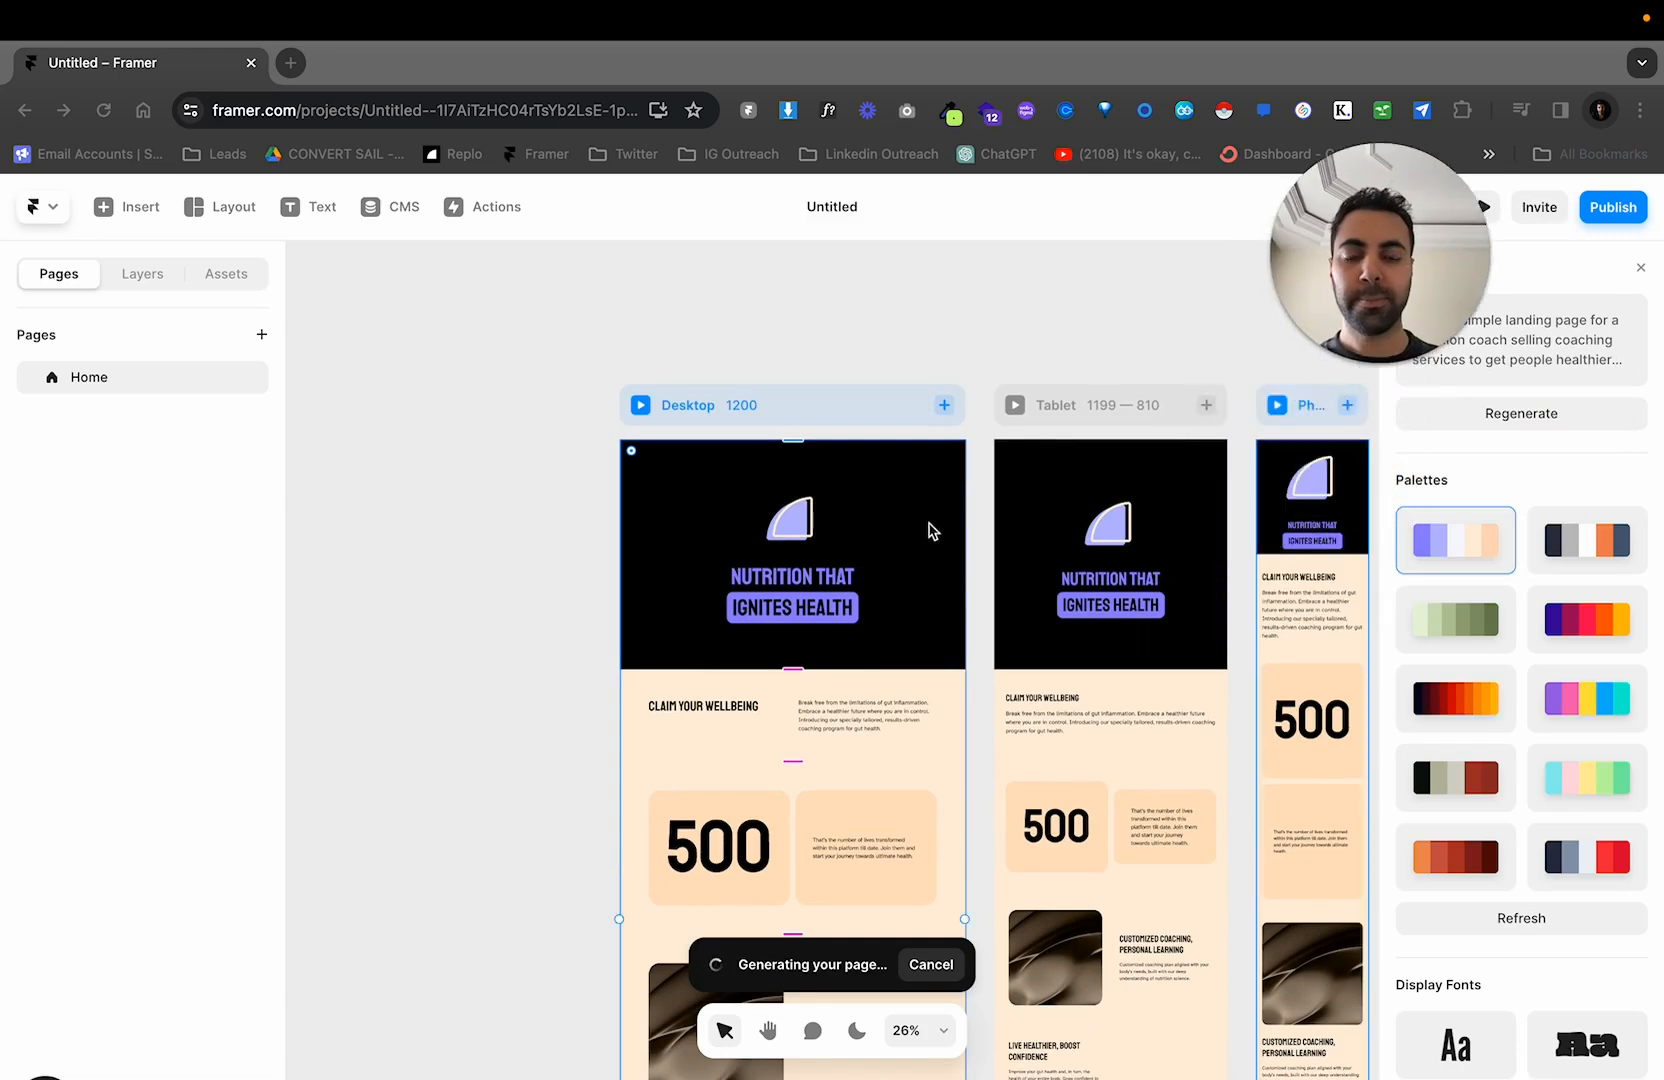
scroll(928, 533, down, 2)
scroll(836, 611, down, 2)
scroll(838, 609, up, 3)
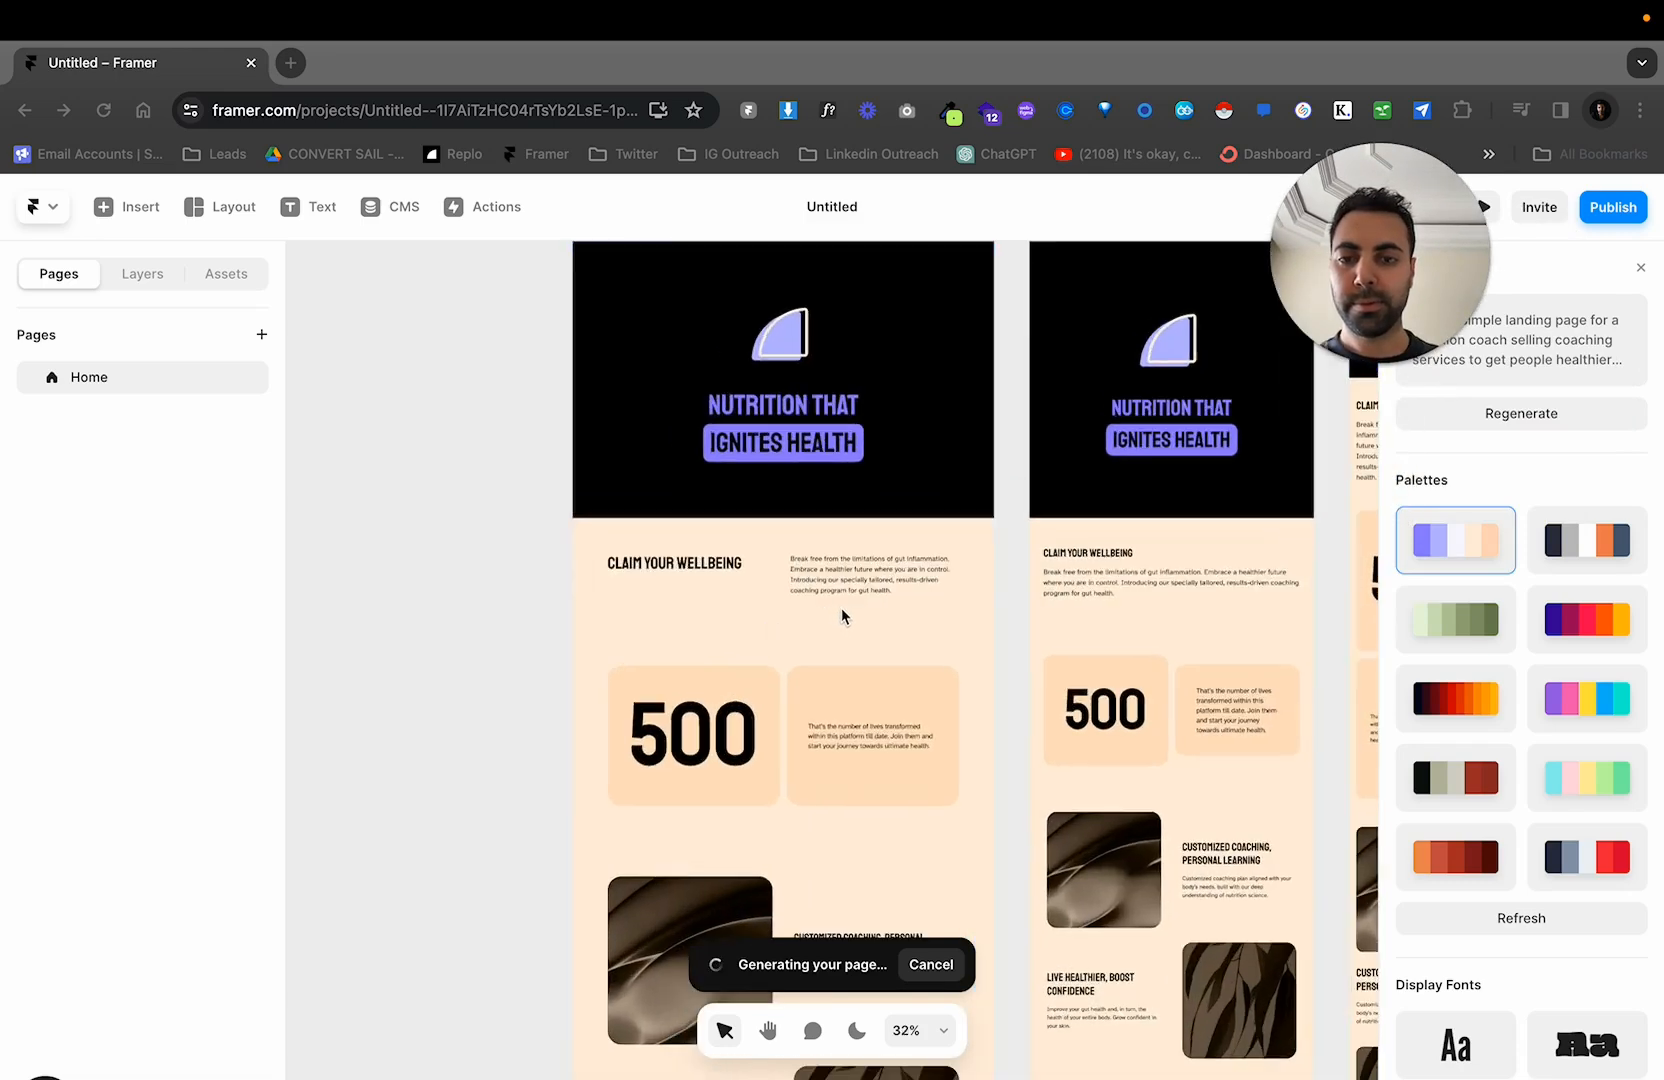
scroll(842, 615, up, 10)
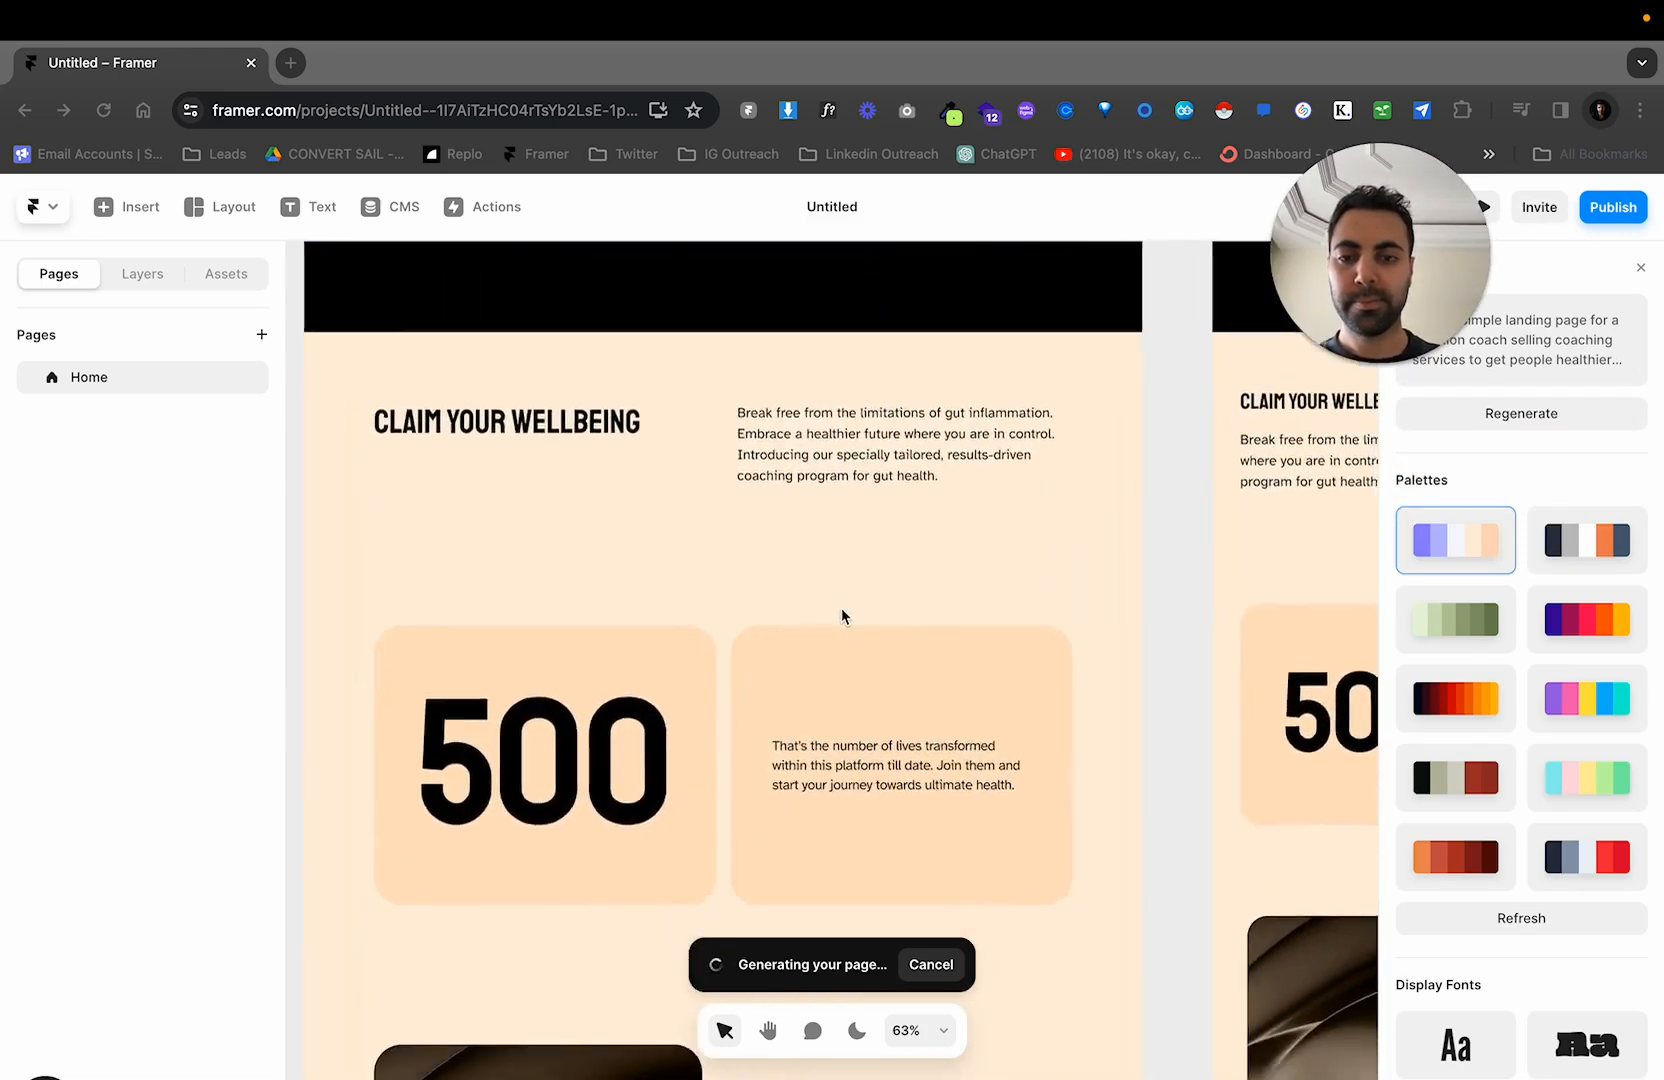
scroll(841, 613, up, 8)
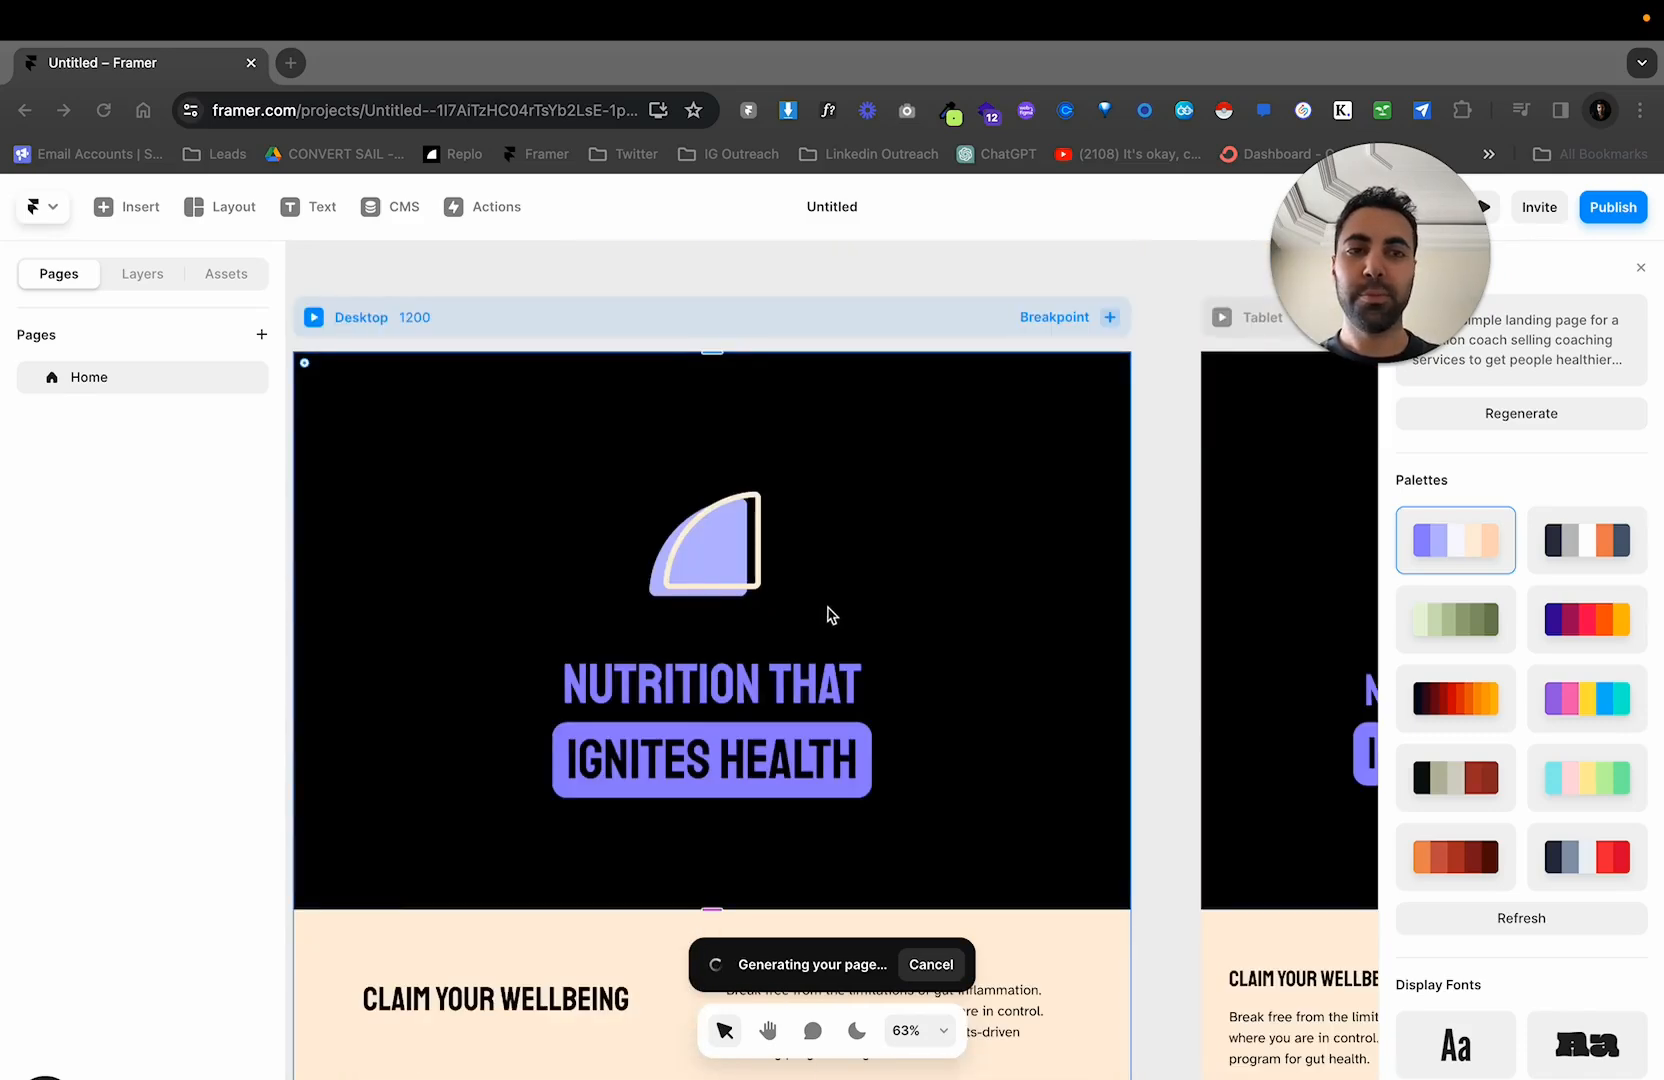
scroll(830, 604, left, 1)
scroll(830, 606, down, 2)
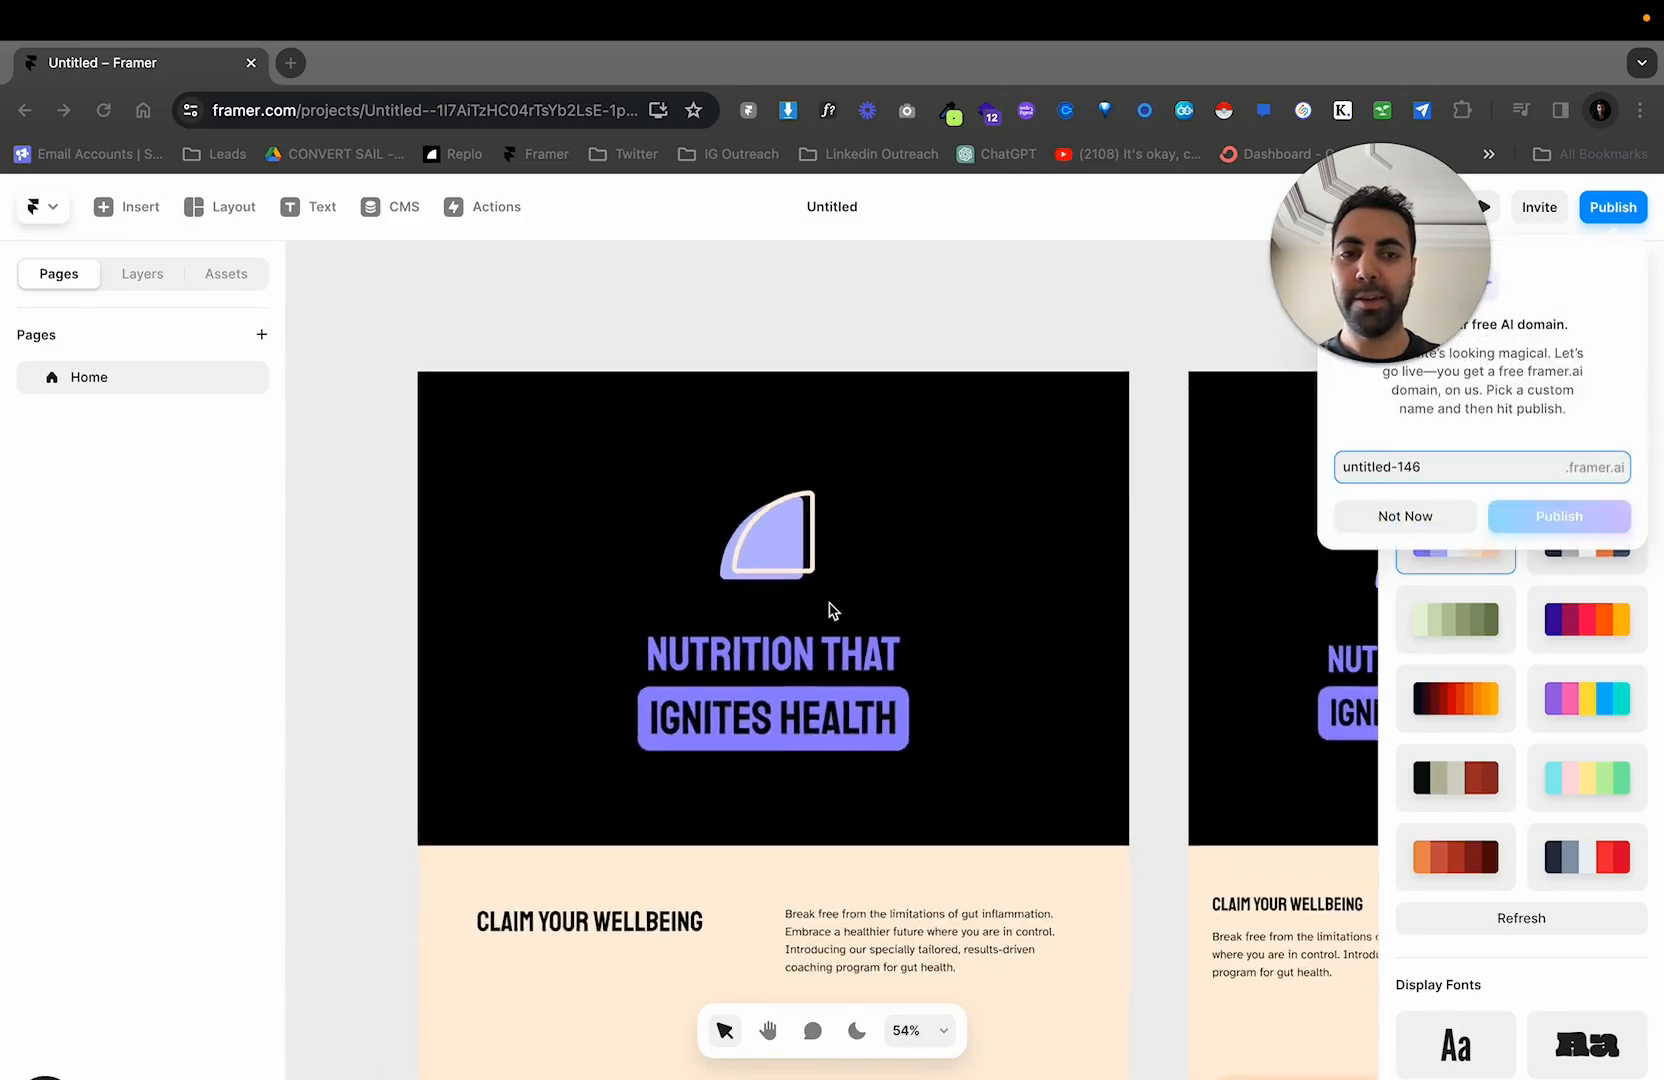
scroll(830, 604, down, 6)
scroll(830, 607, down, 10)
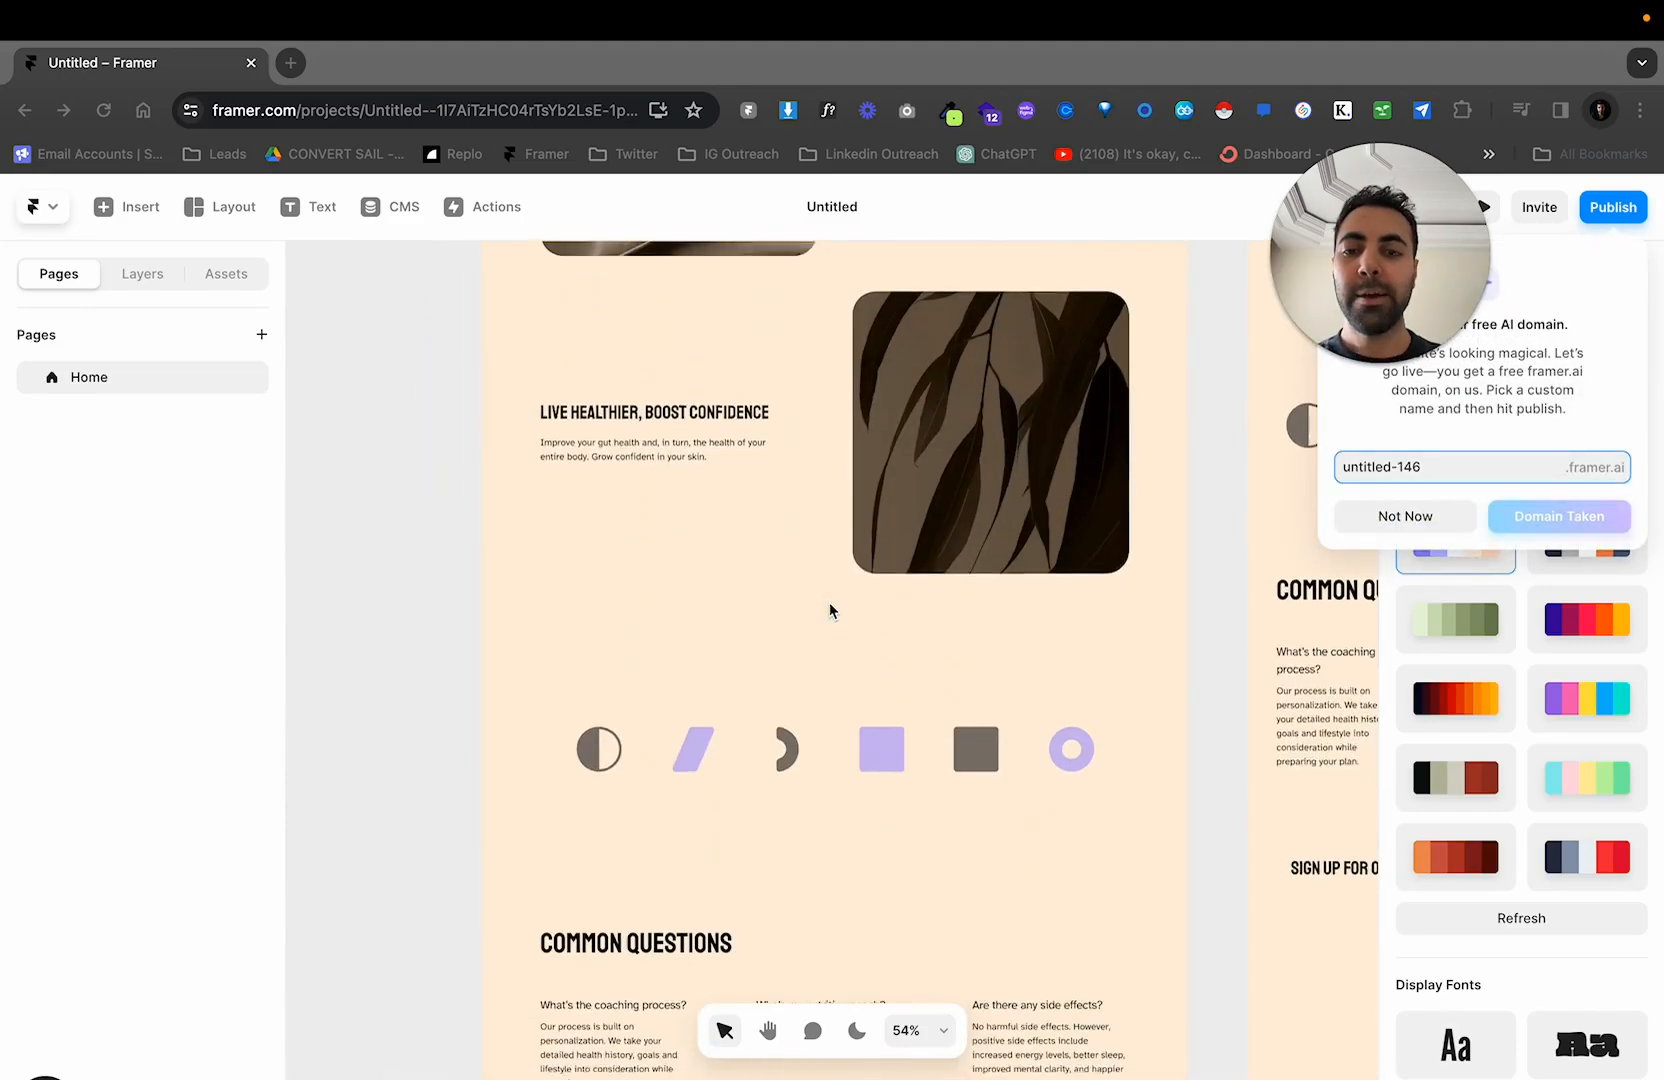
scroll(829, 607, down, 5)
scroll(829, 607, up, 10)
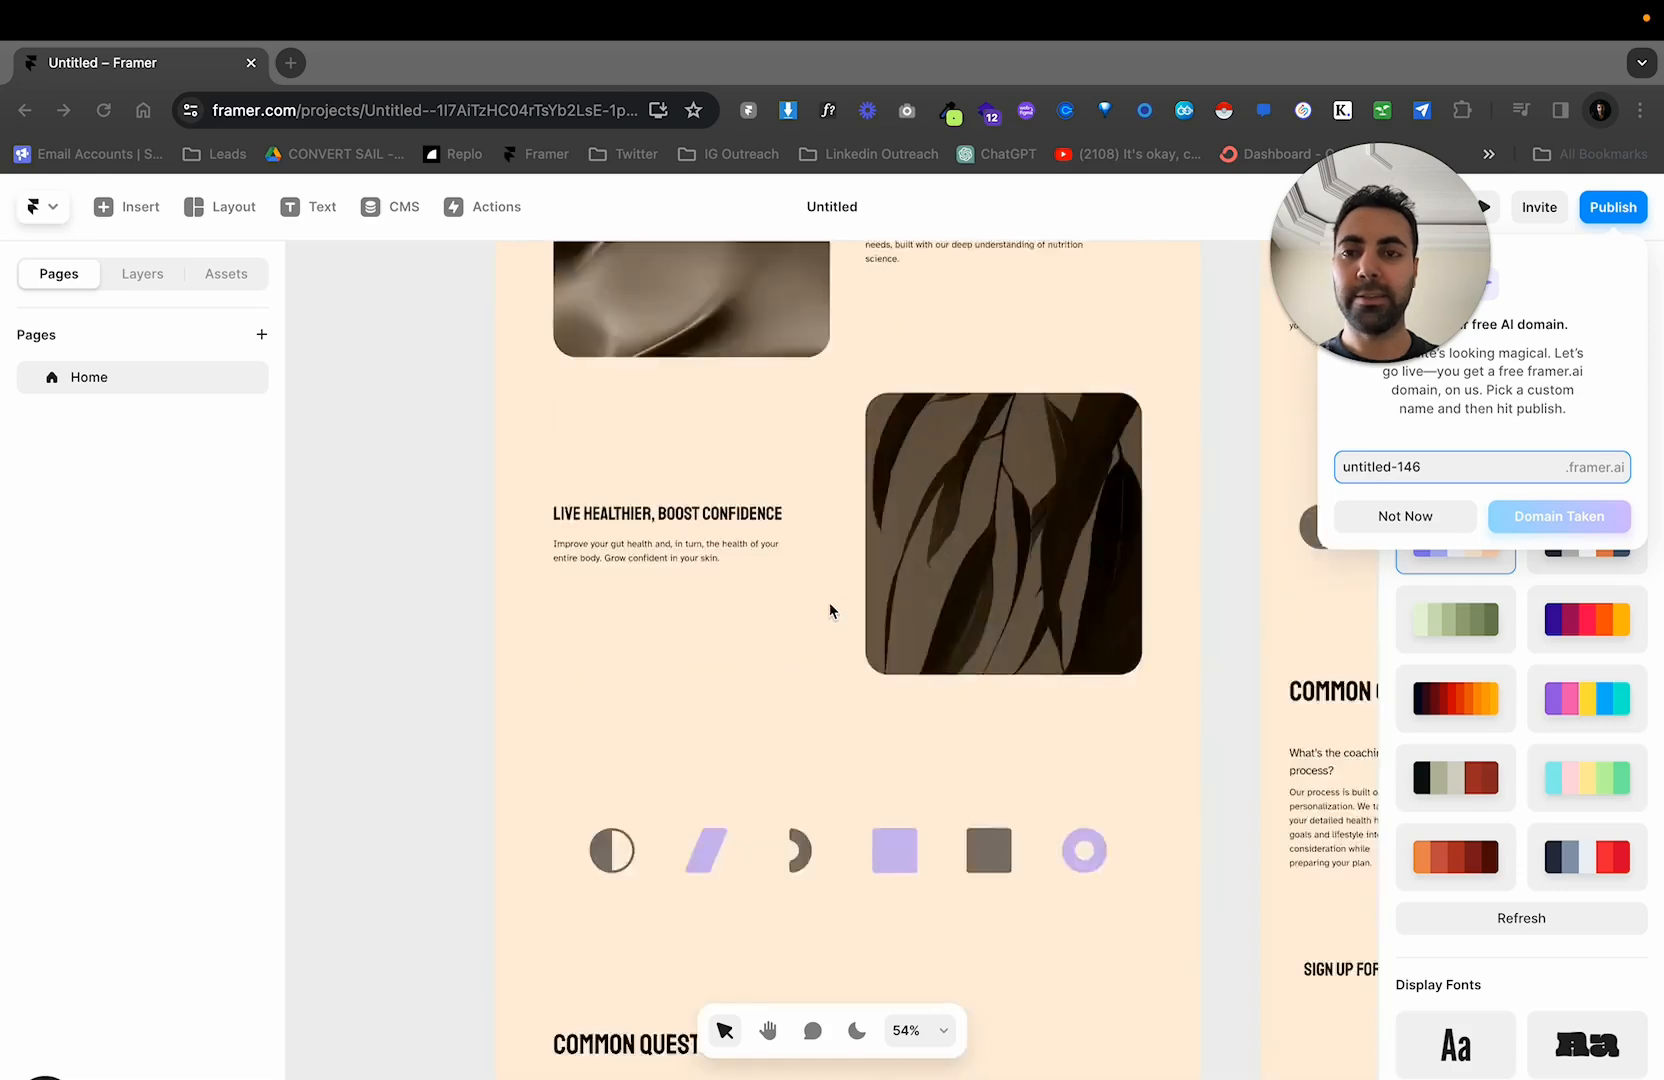
scroll(829, 602, up, 10)
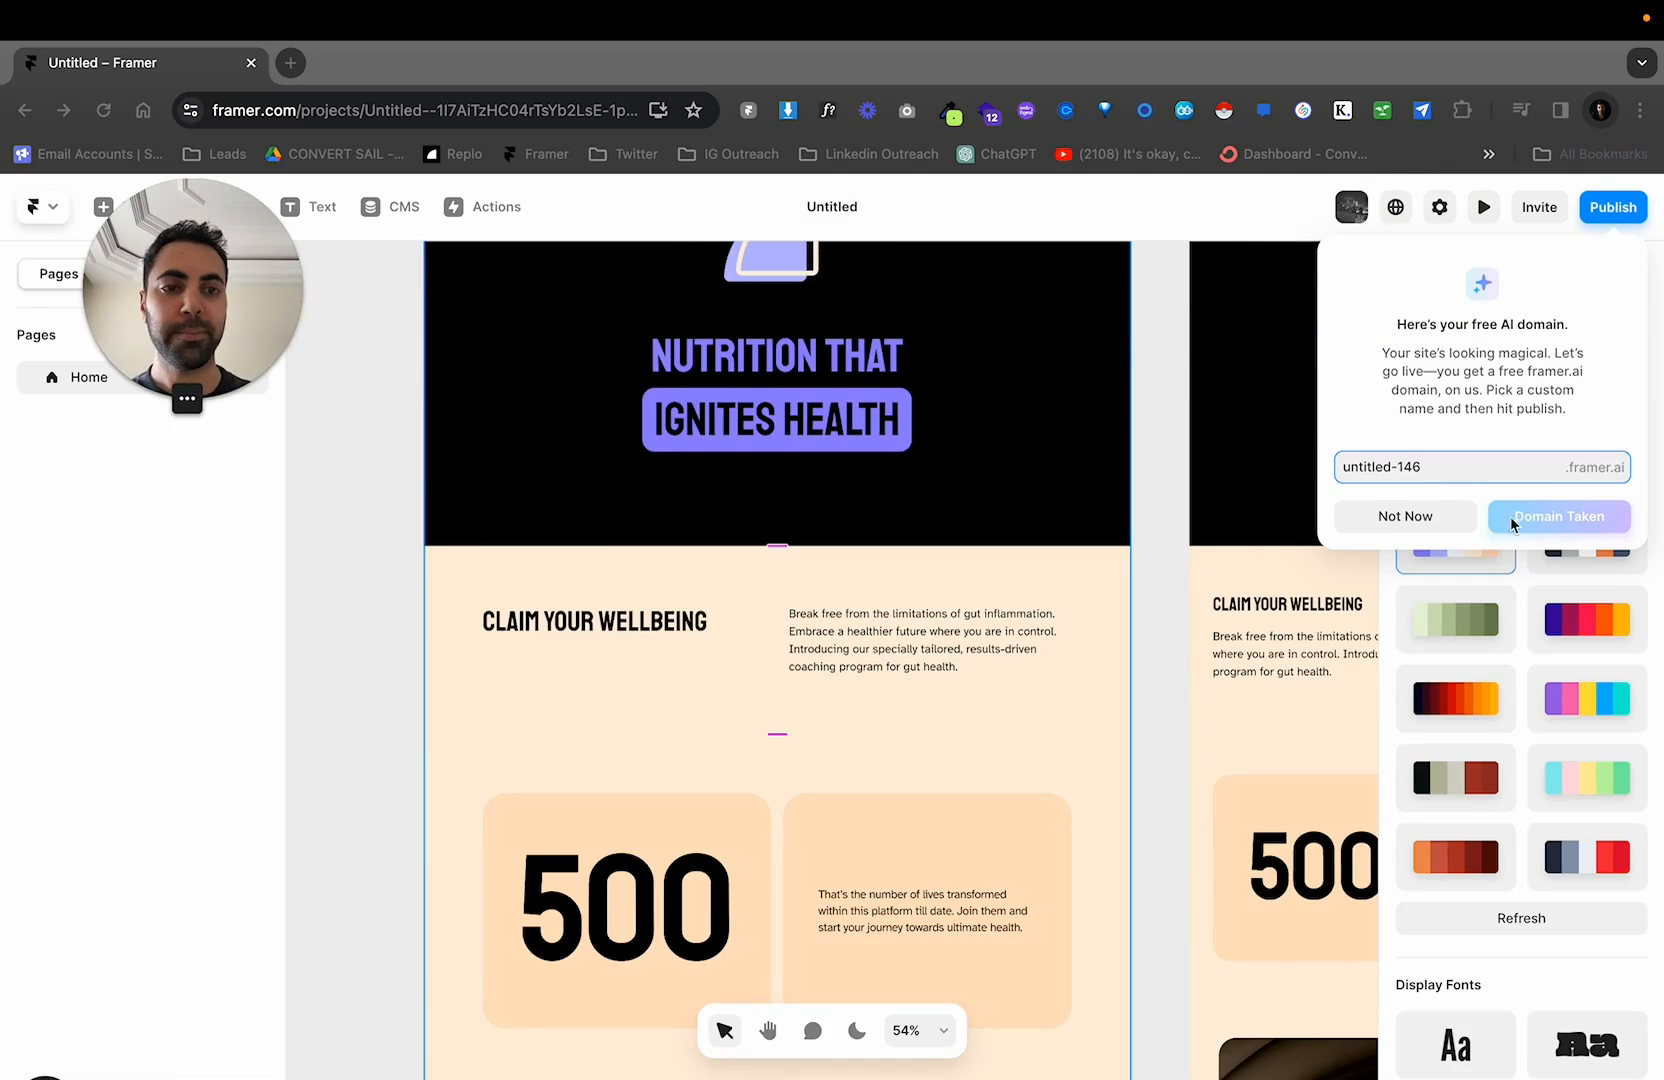
click(1446, 519)
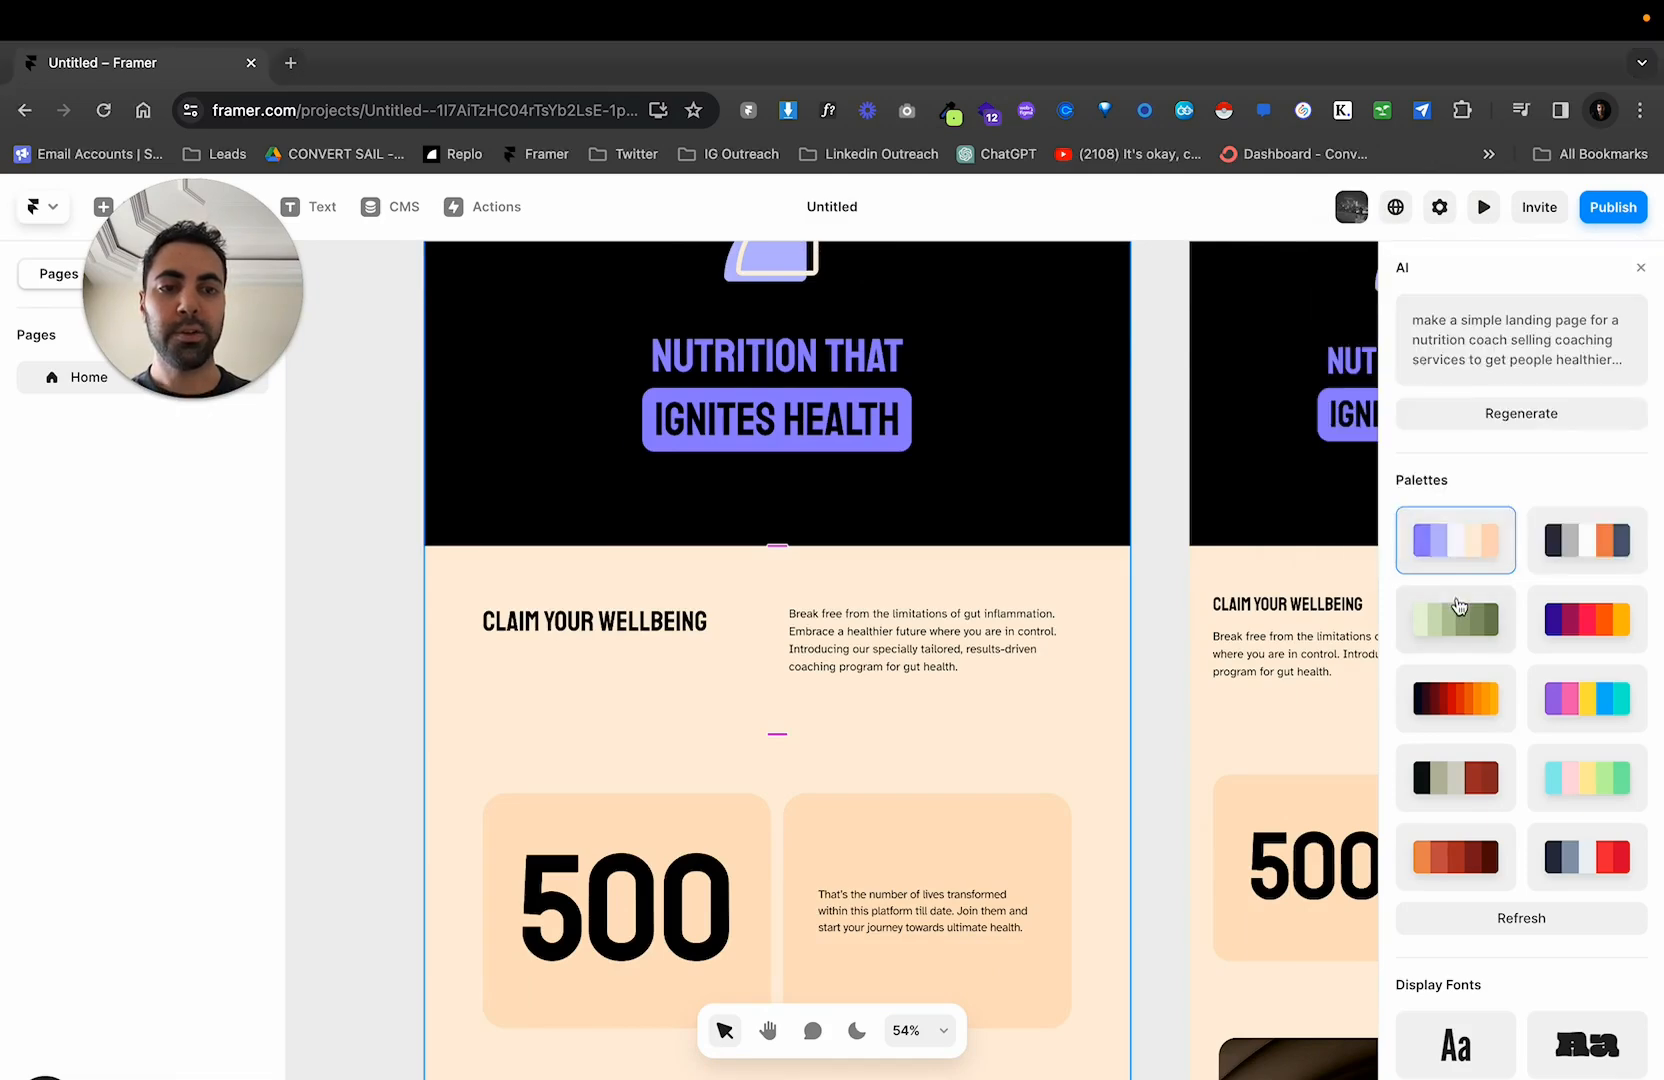
Apply the green color palette to the generated page and look over its sections
click(1459, 606)
scroll(962, 687, up, 4)
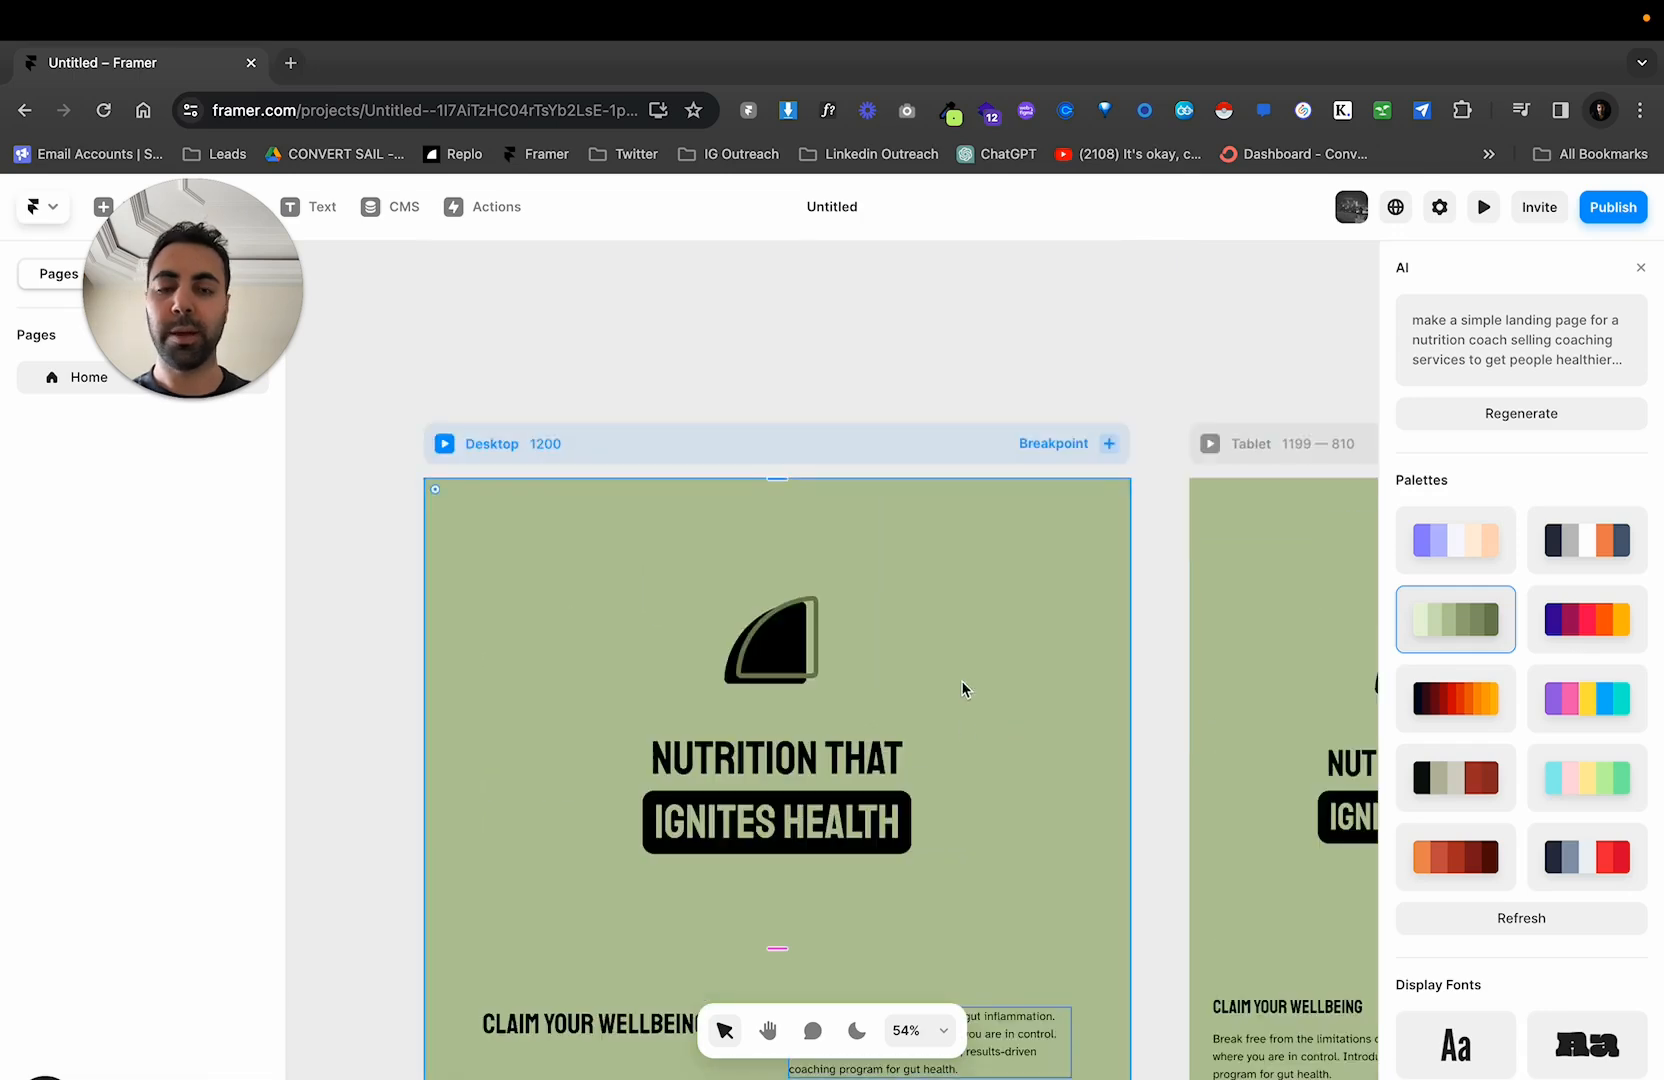
scroll(961, 688, down, 12)
scroll(963, 688, up, 2)
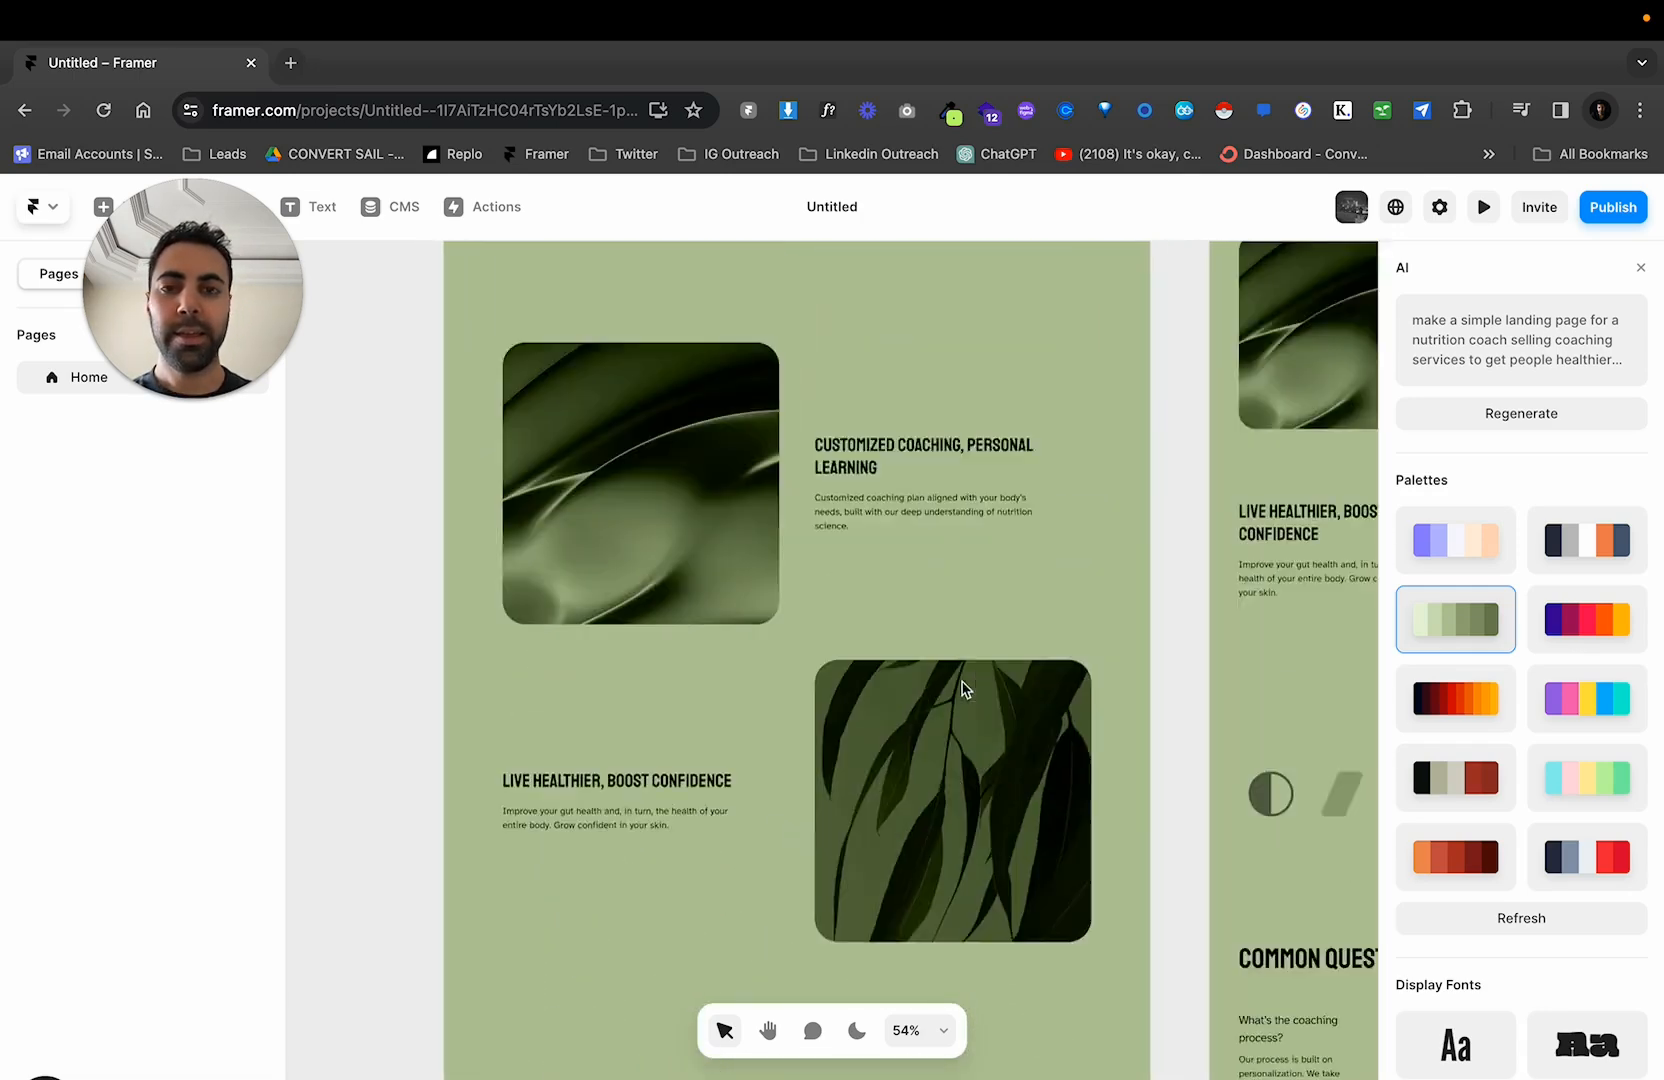
scroll(961, 688, up, 3)
scroll(1575, 650, down, 2)
scroll(1580, 652, up, 2)
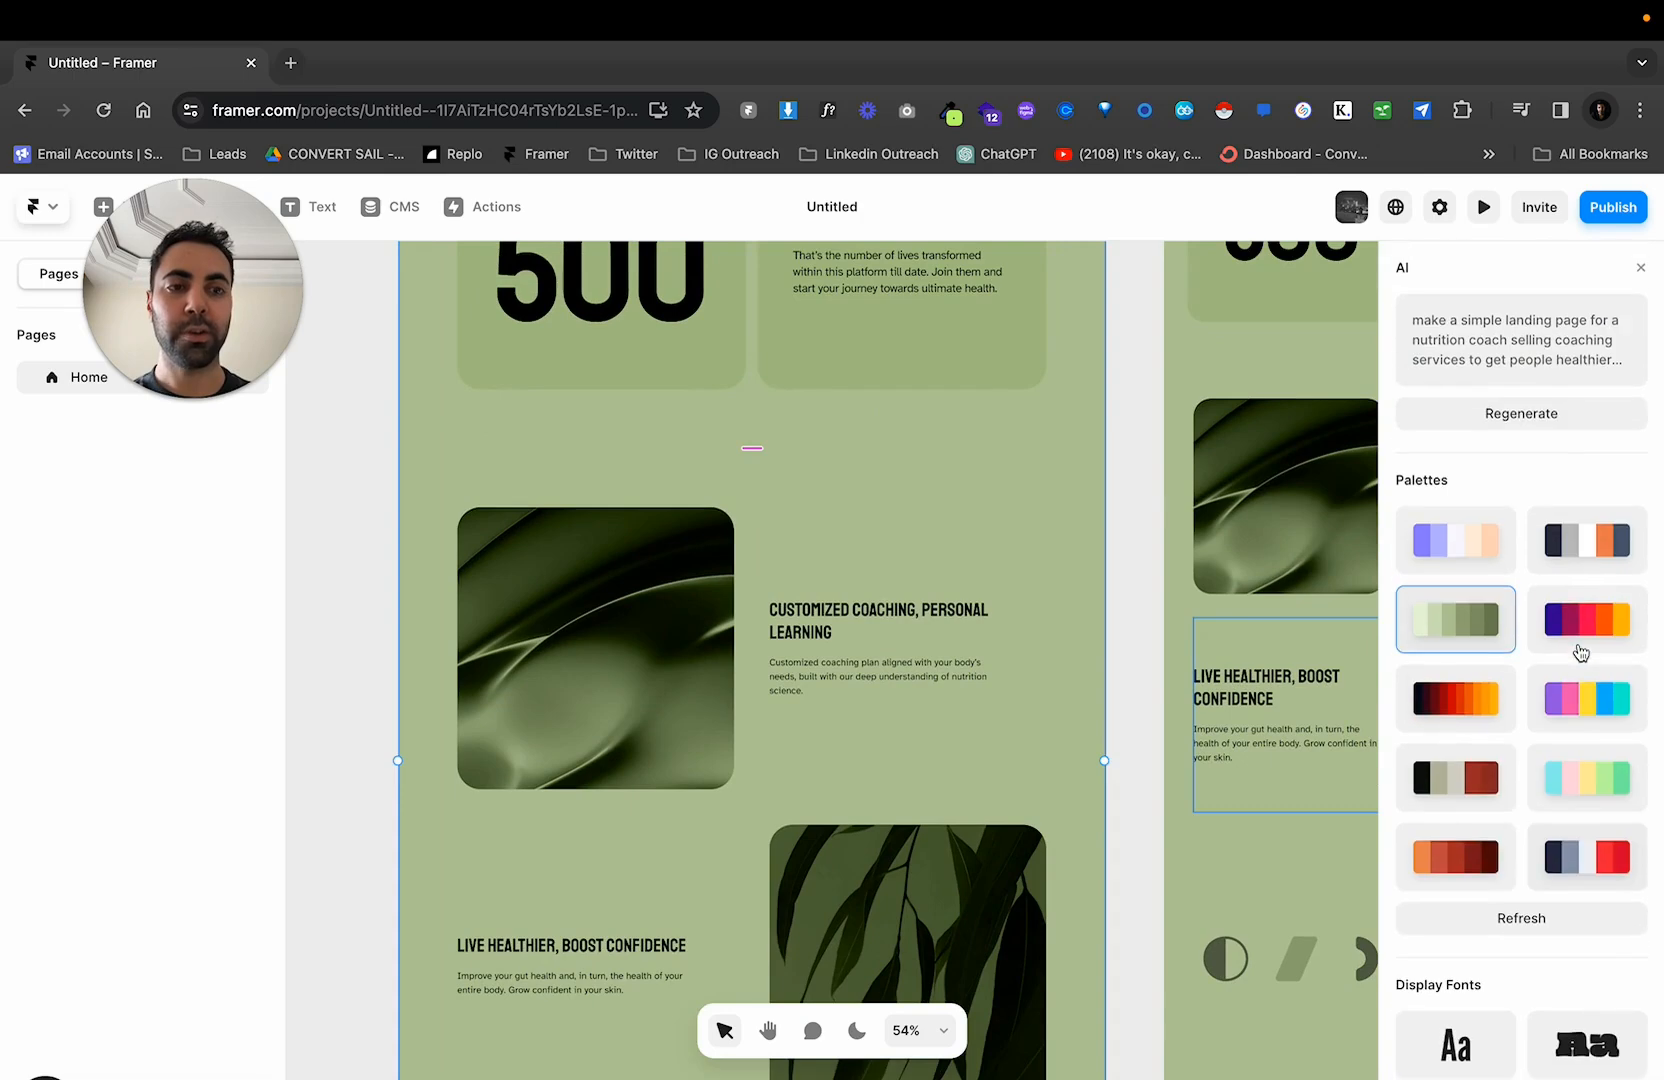
Regenerate the page with the prompt extended by "the goal of the page is to get people to checkout and pay for coaching services"
click(1545, 414)
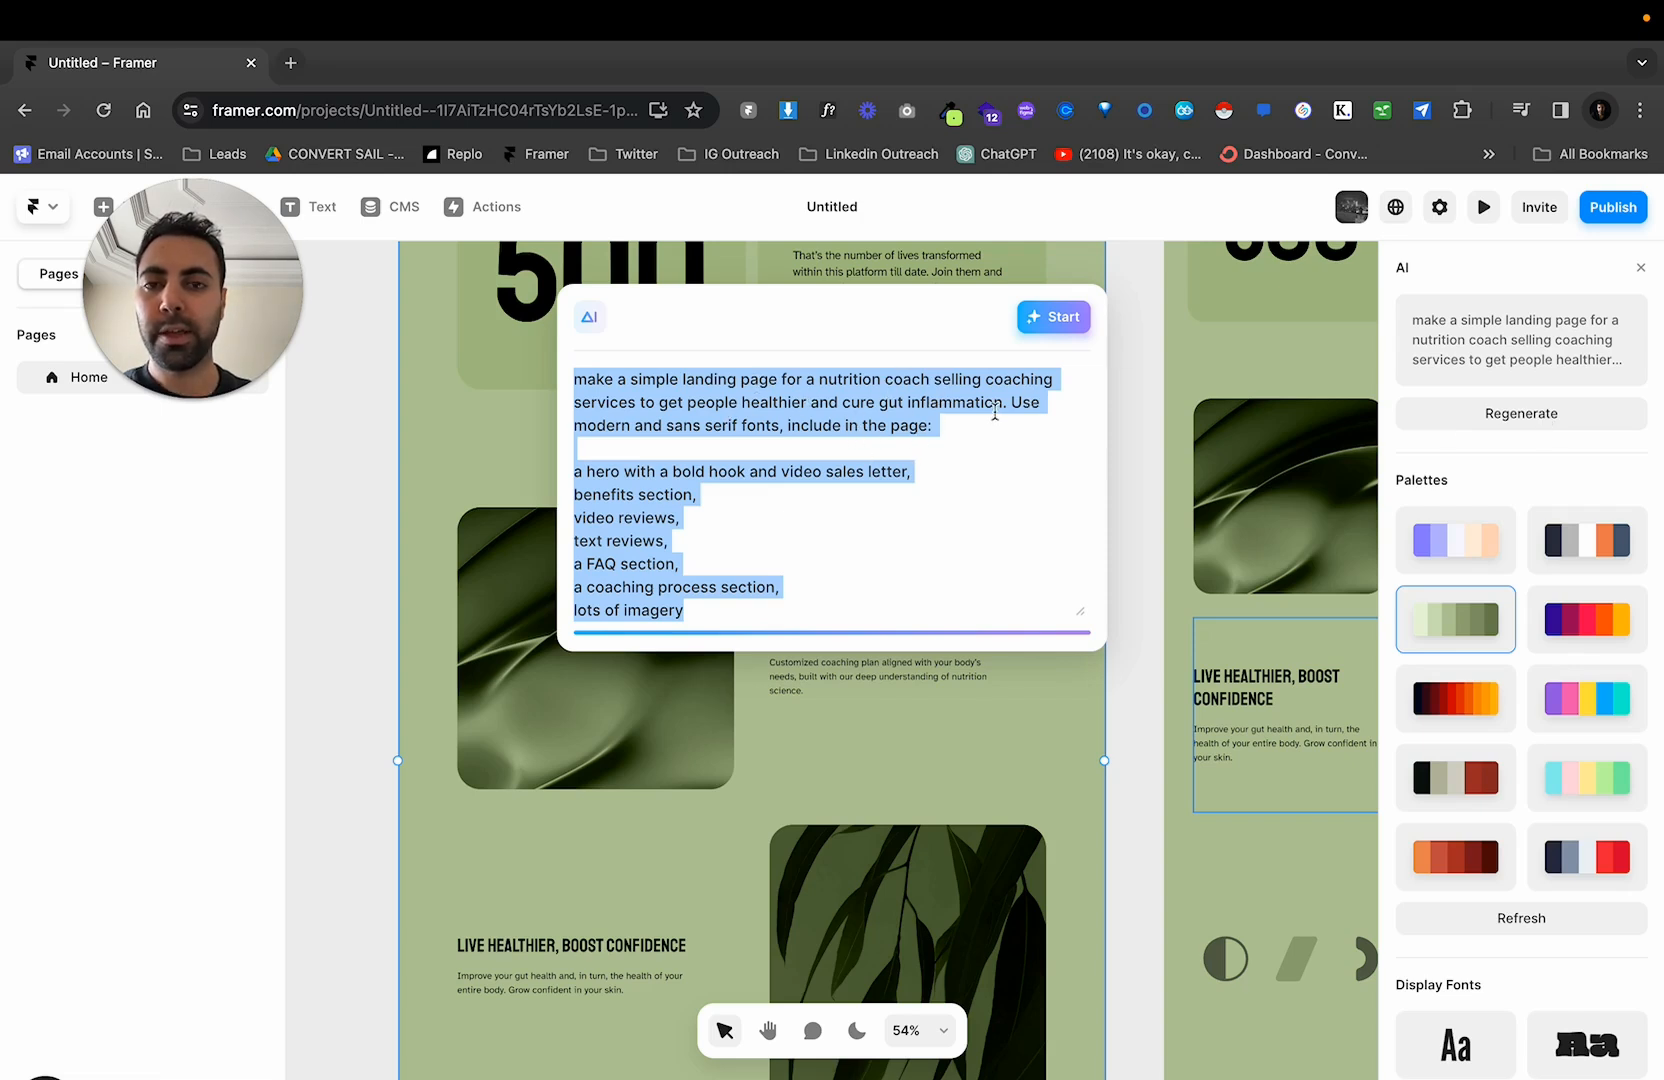
click(937, 427)
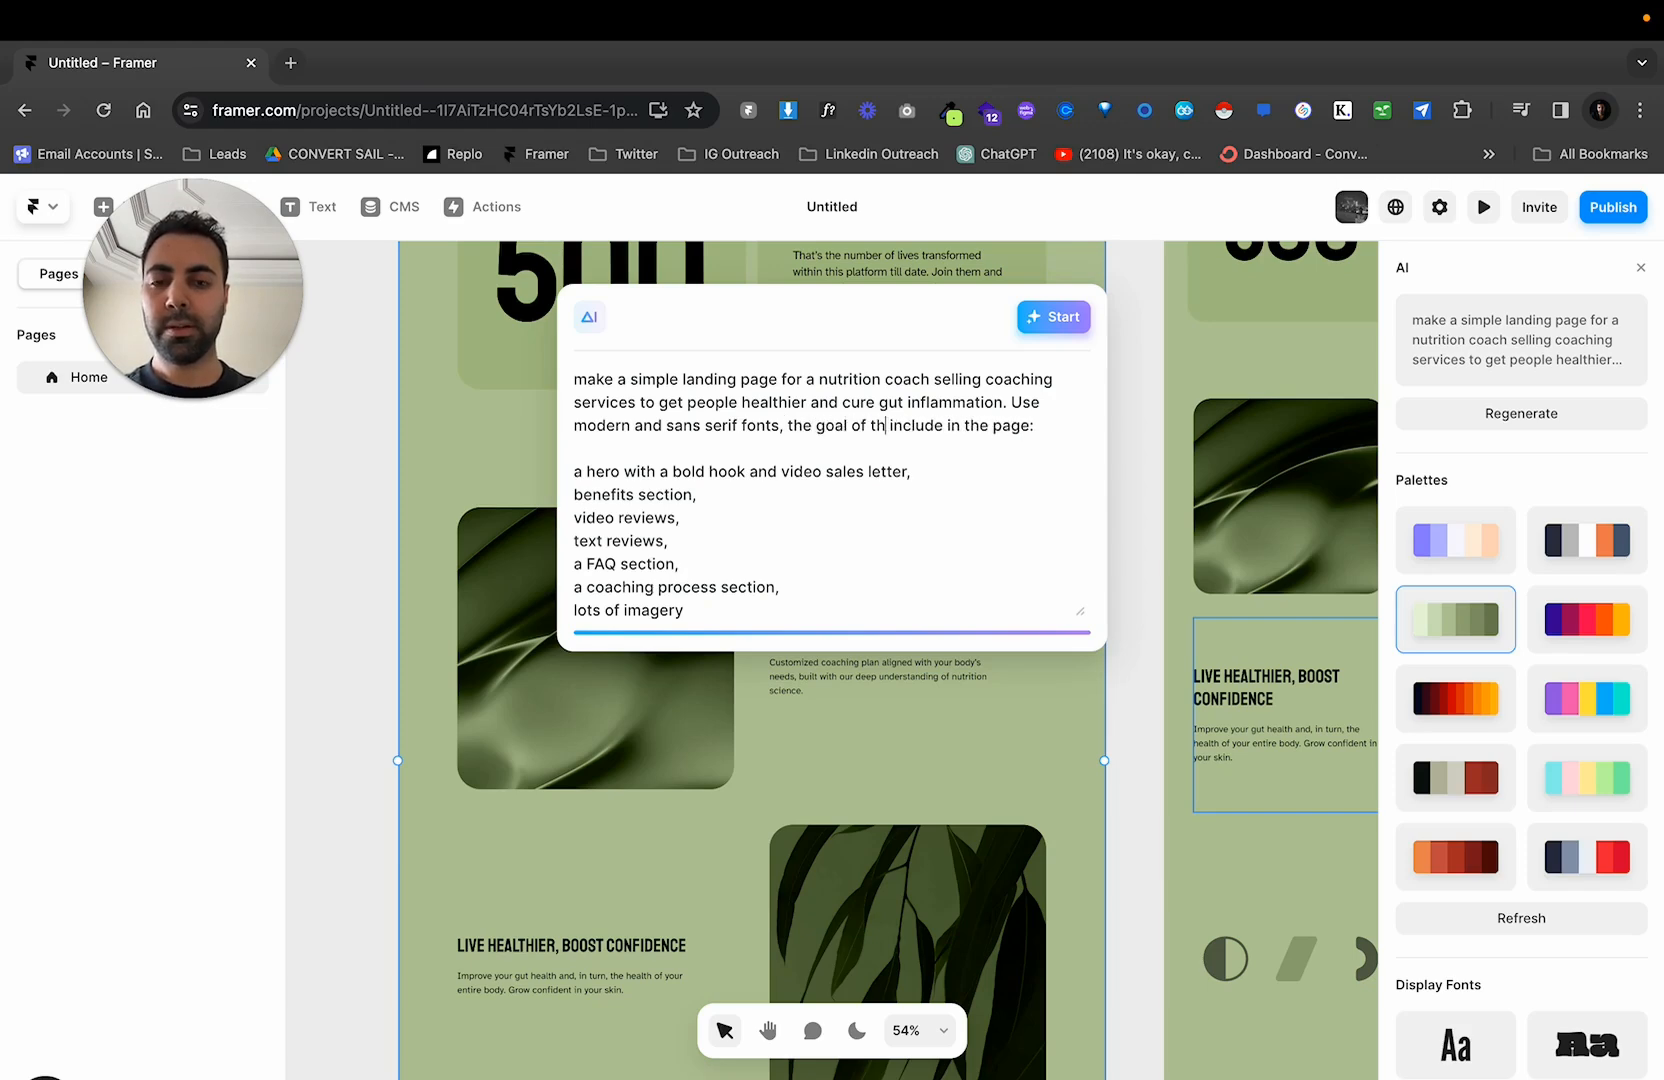
text(ge is to get people to)
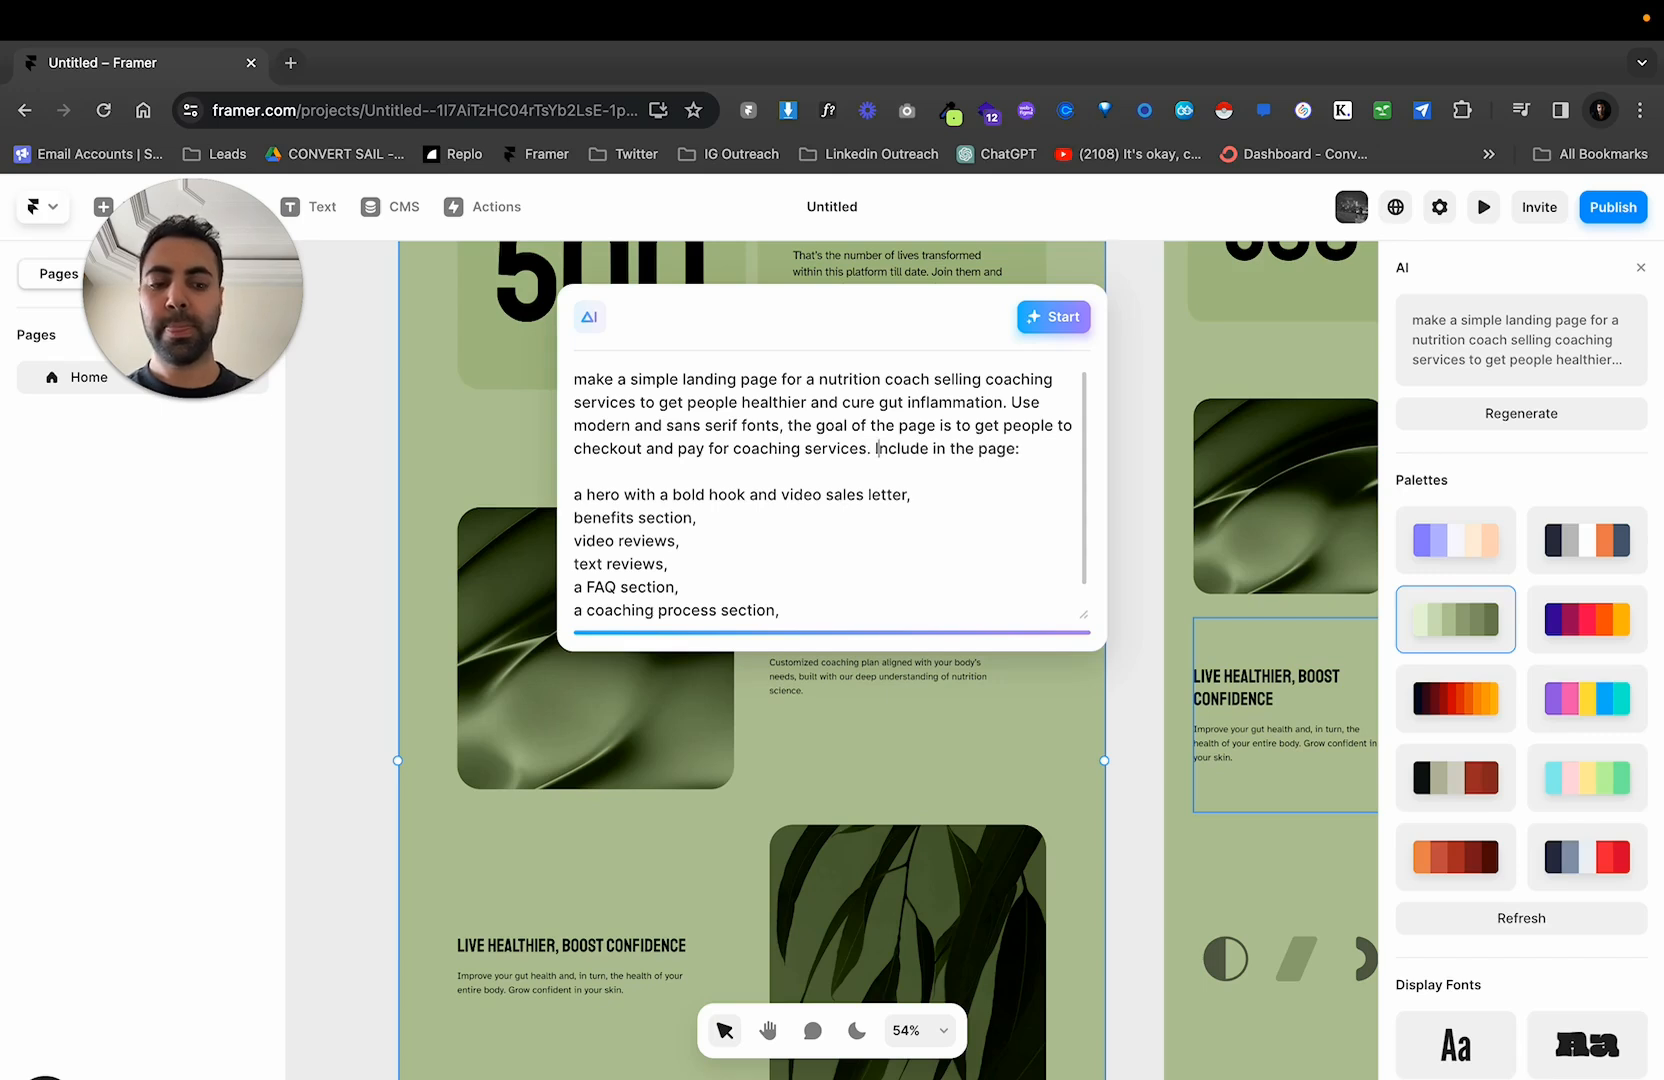
click(1053, 320)
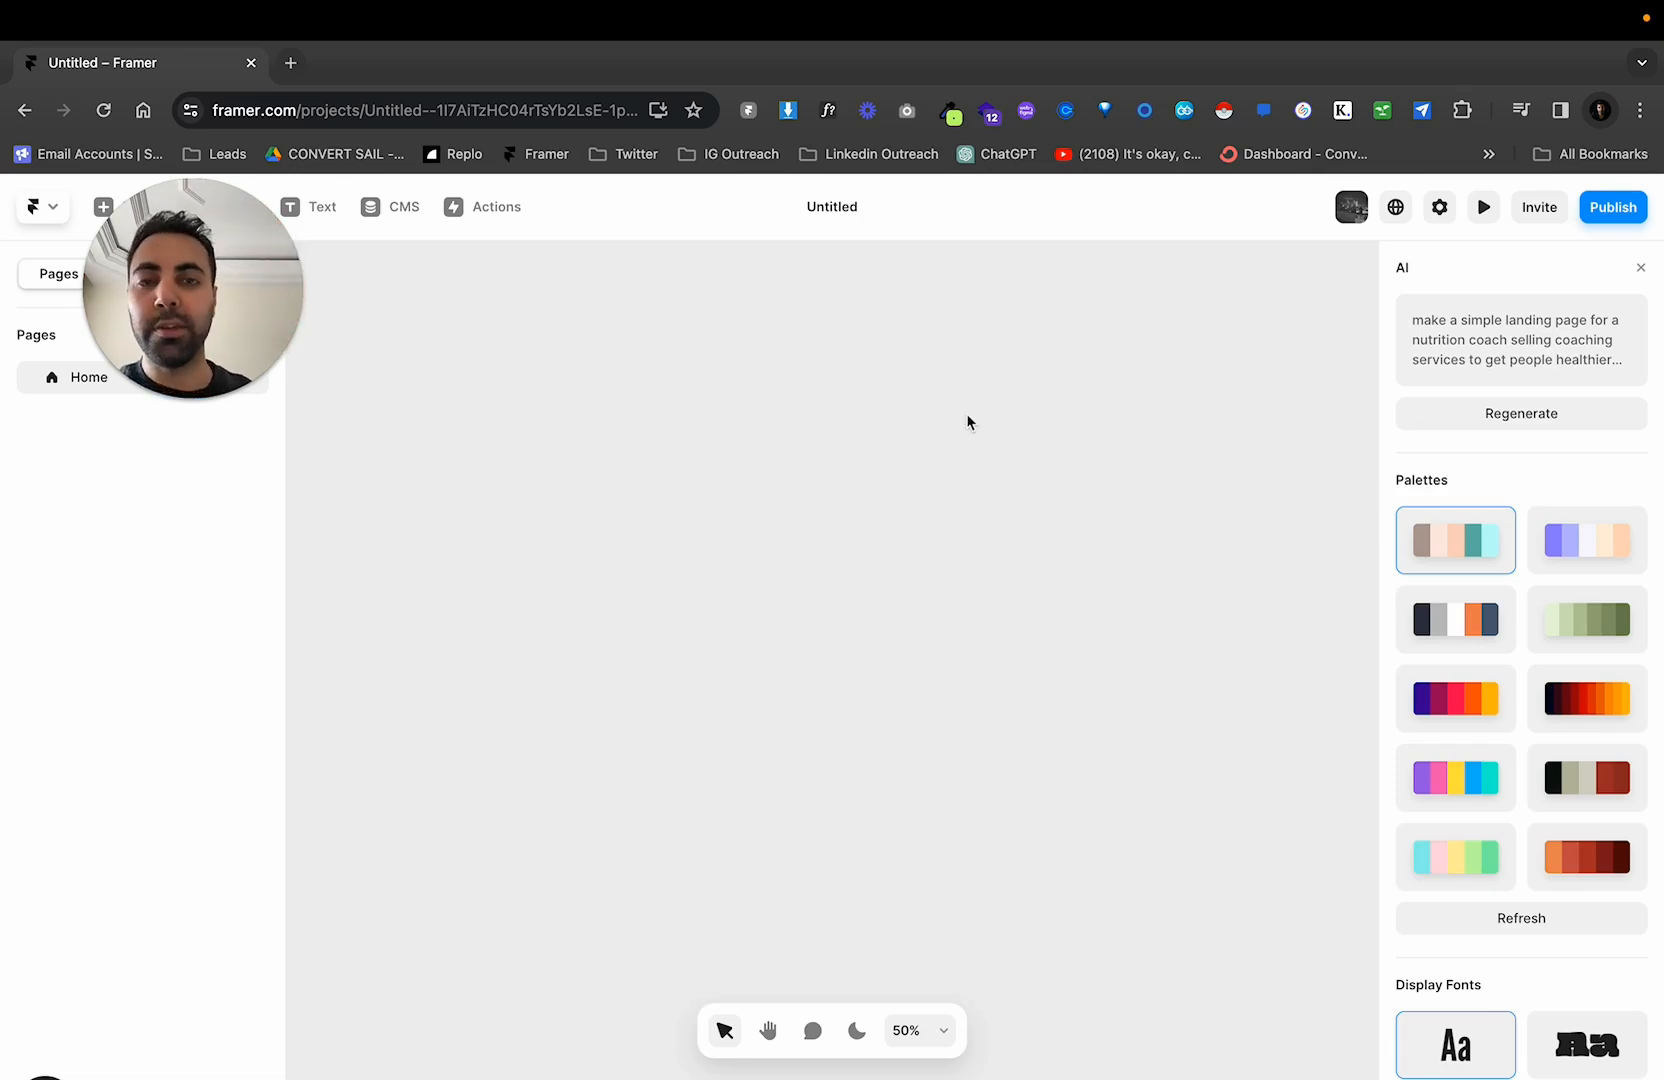
Review the regenerated landing page down to its footer and switch its color palette to green
drag(238, 269, 183, 270)
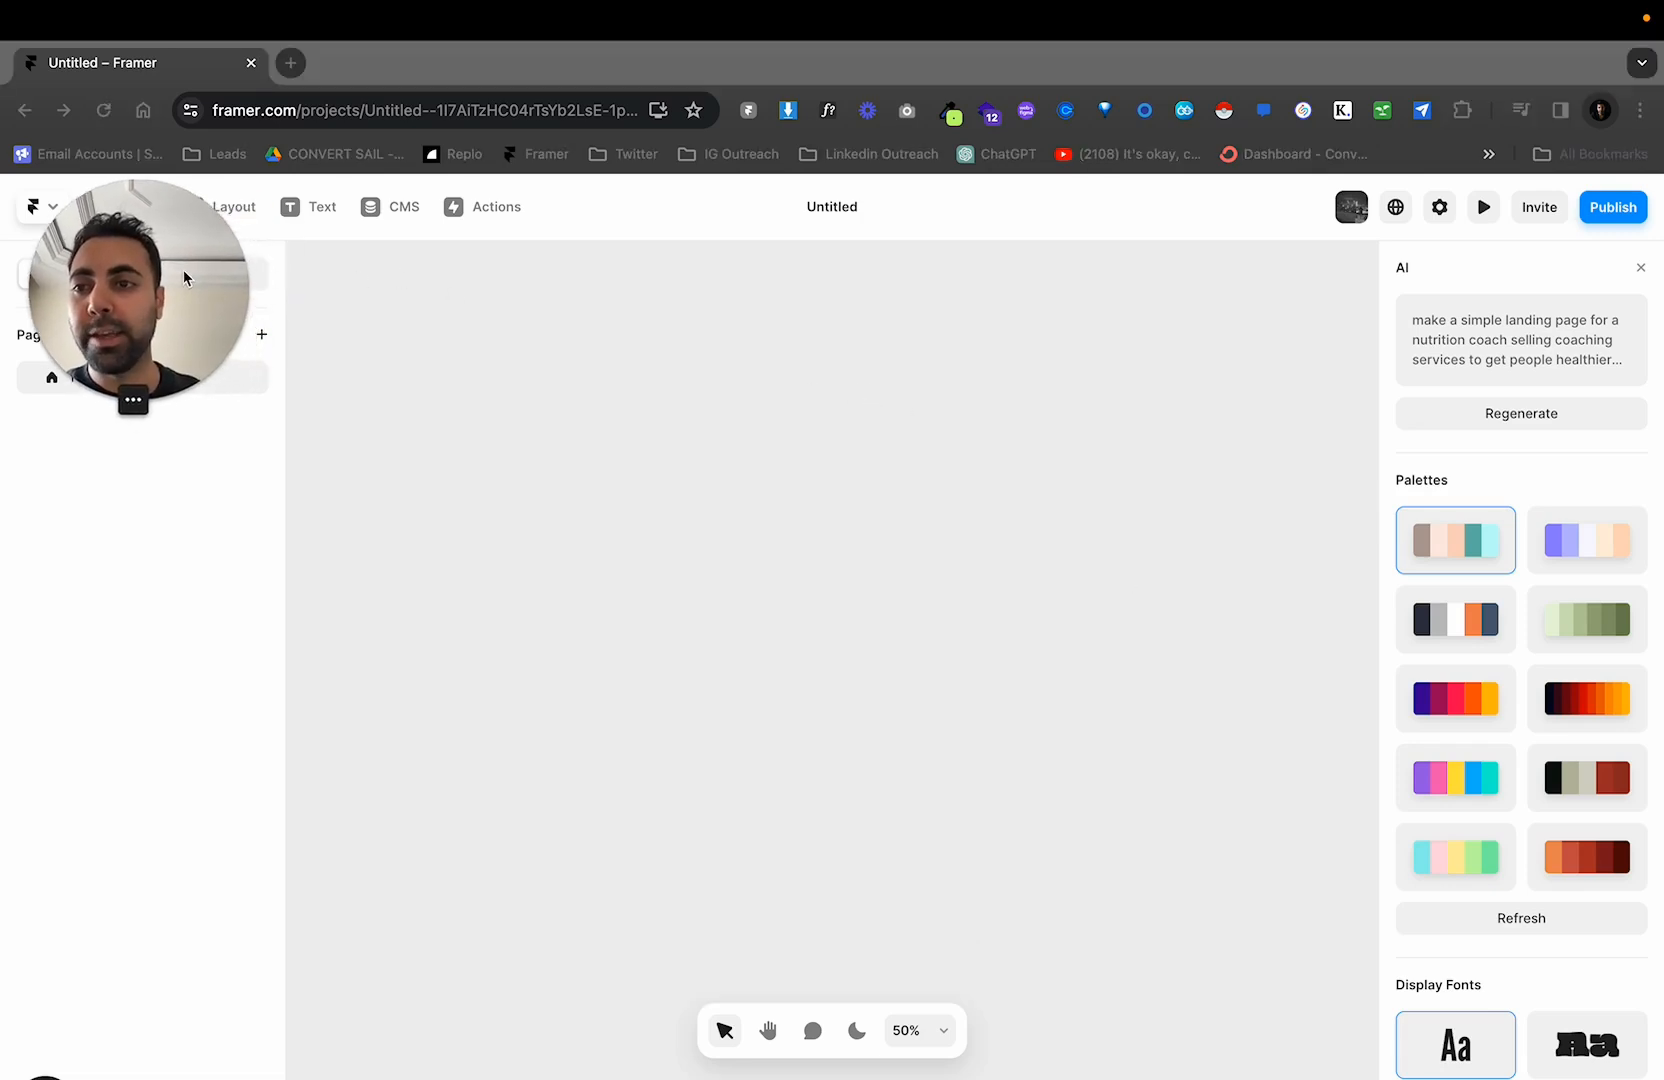
click(602, 398)
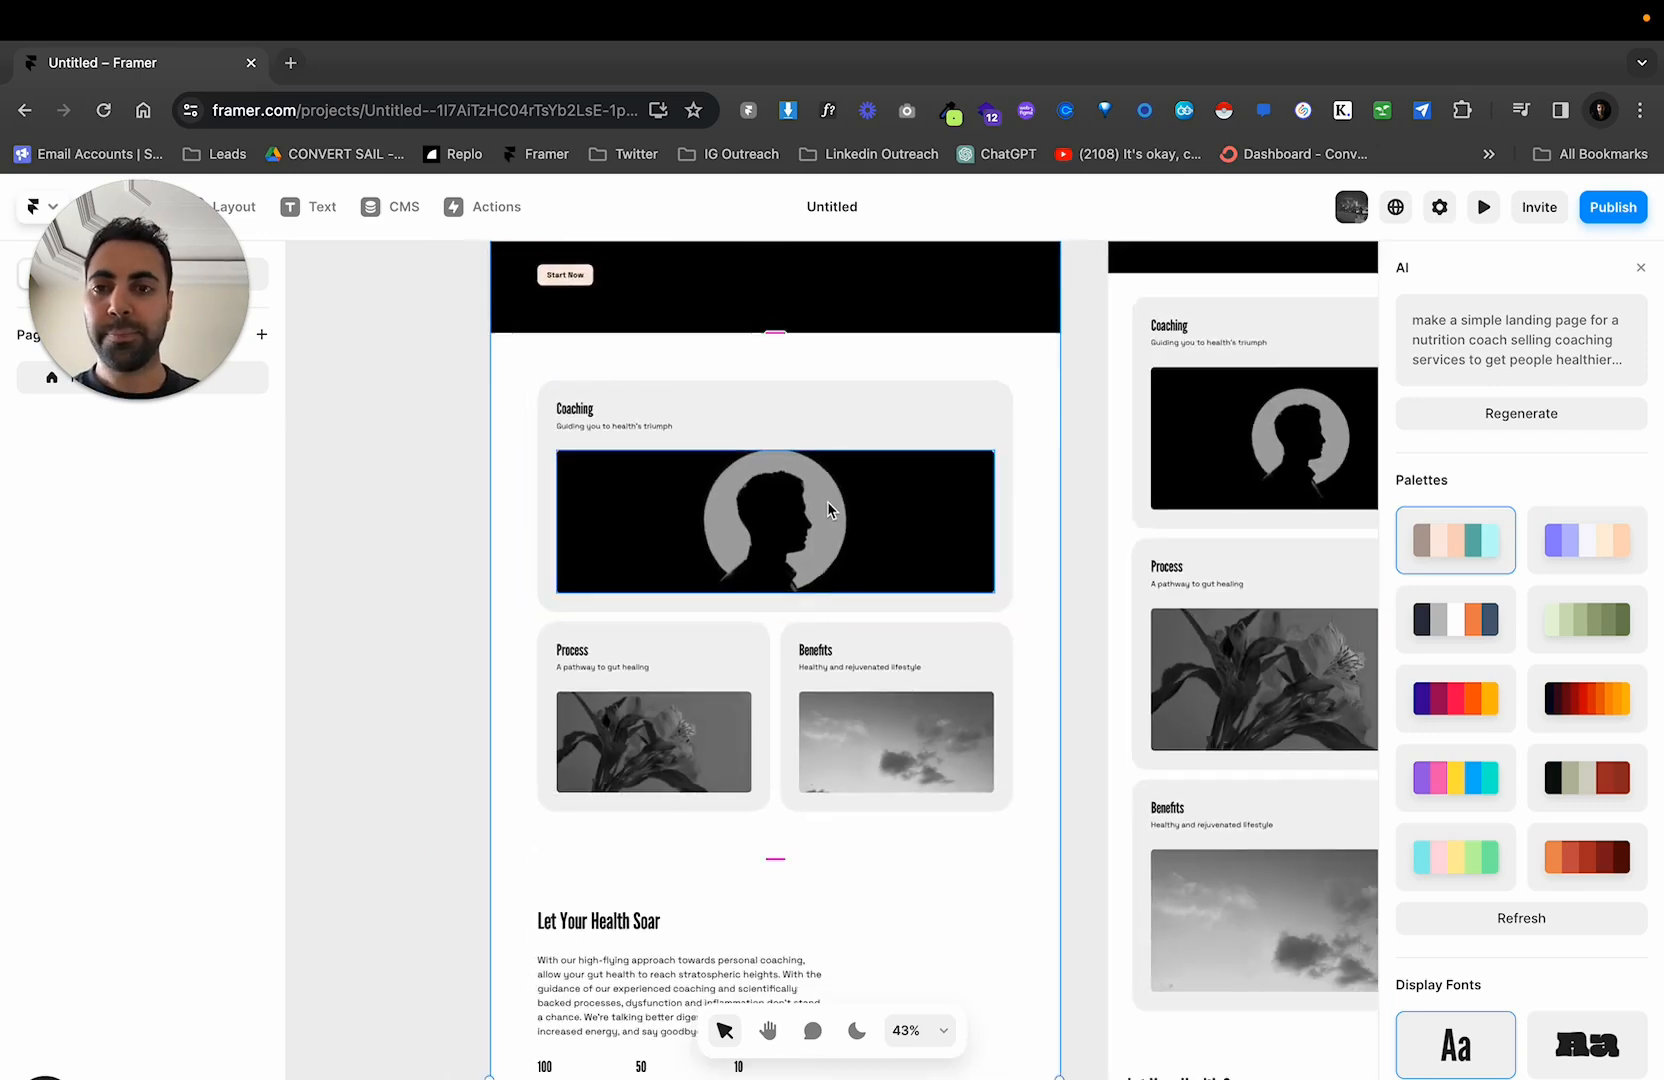
scroll(827, 520, down, 10)
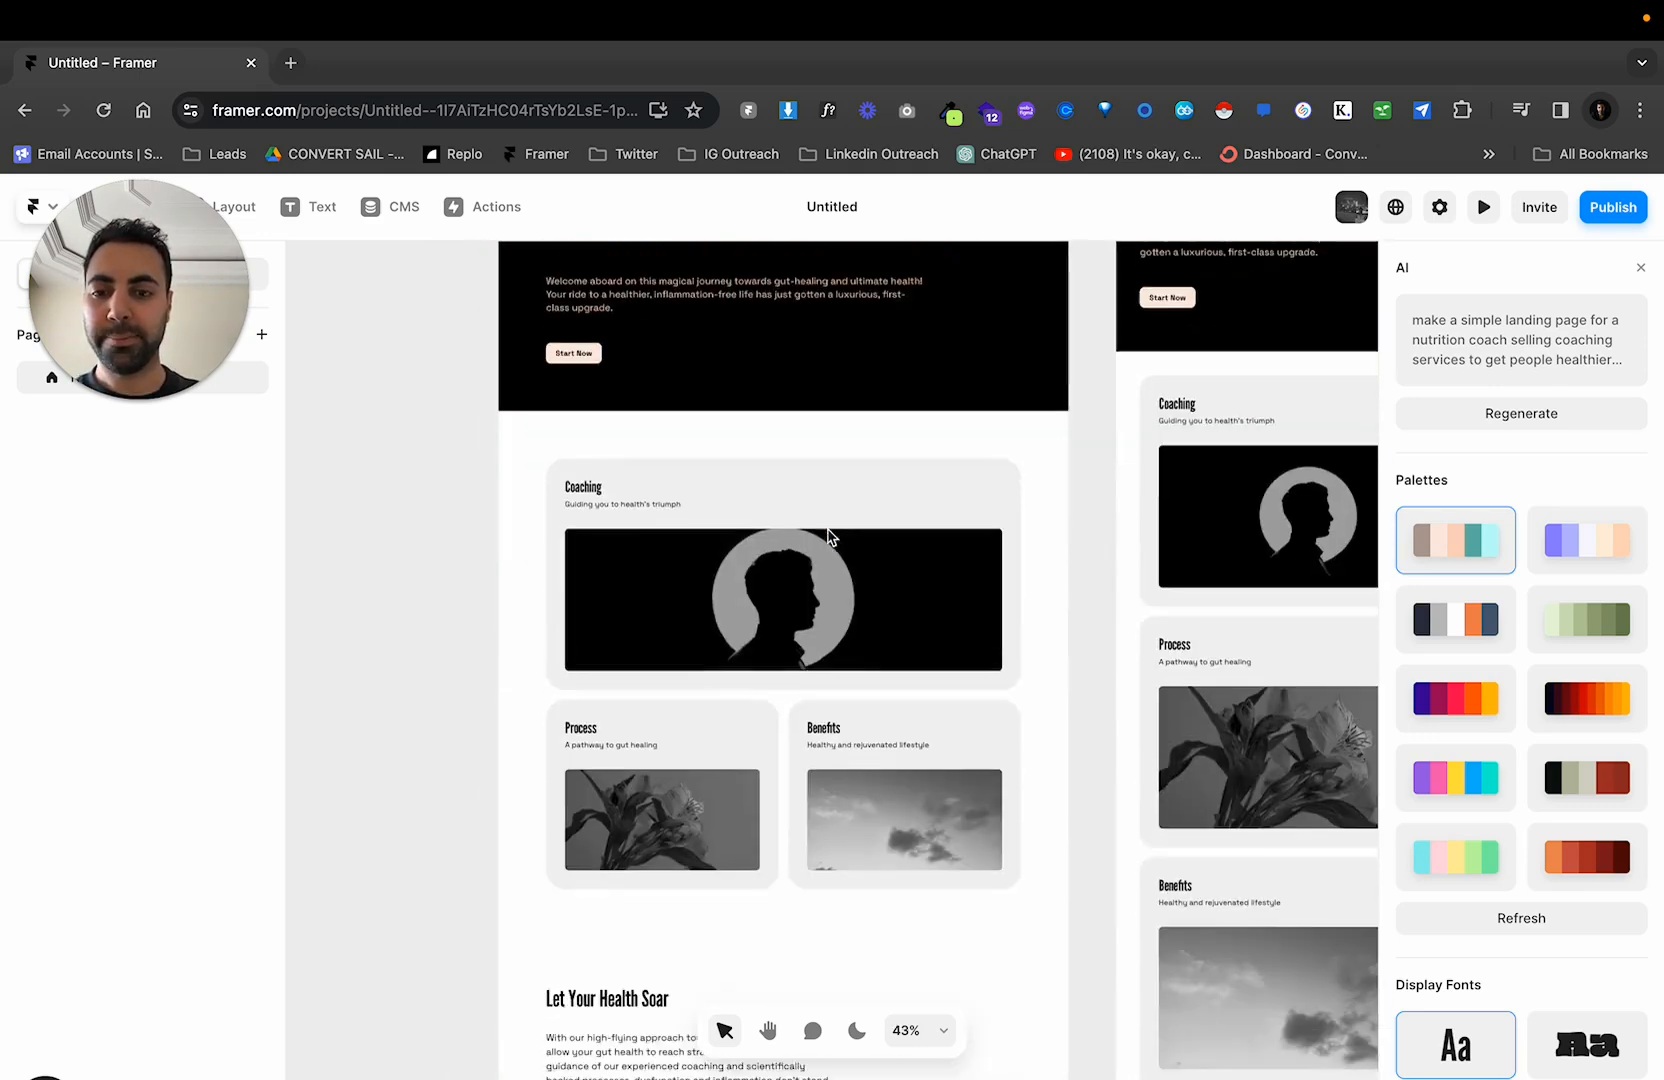
scroll(828, 537, down, 10)
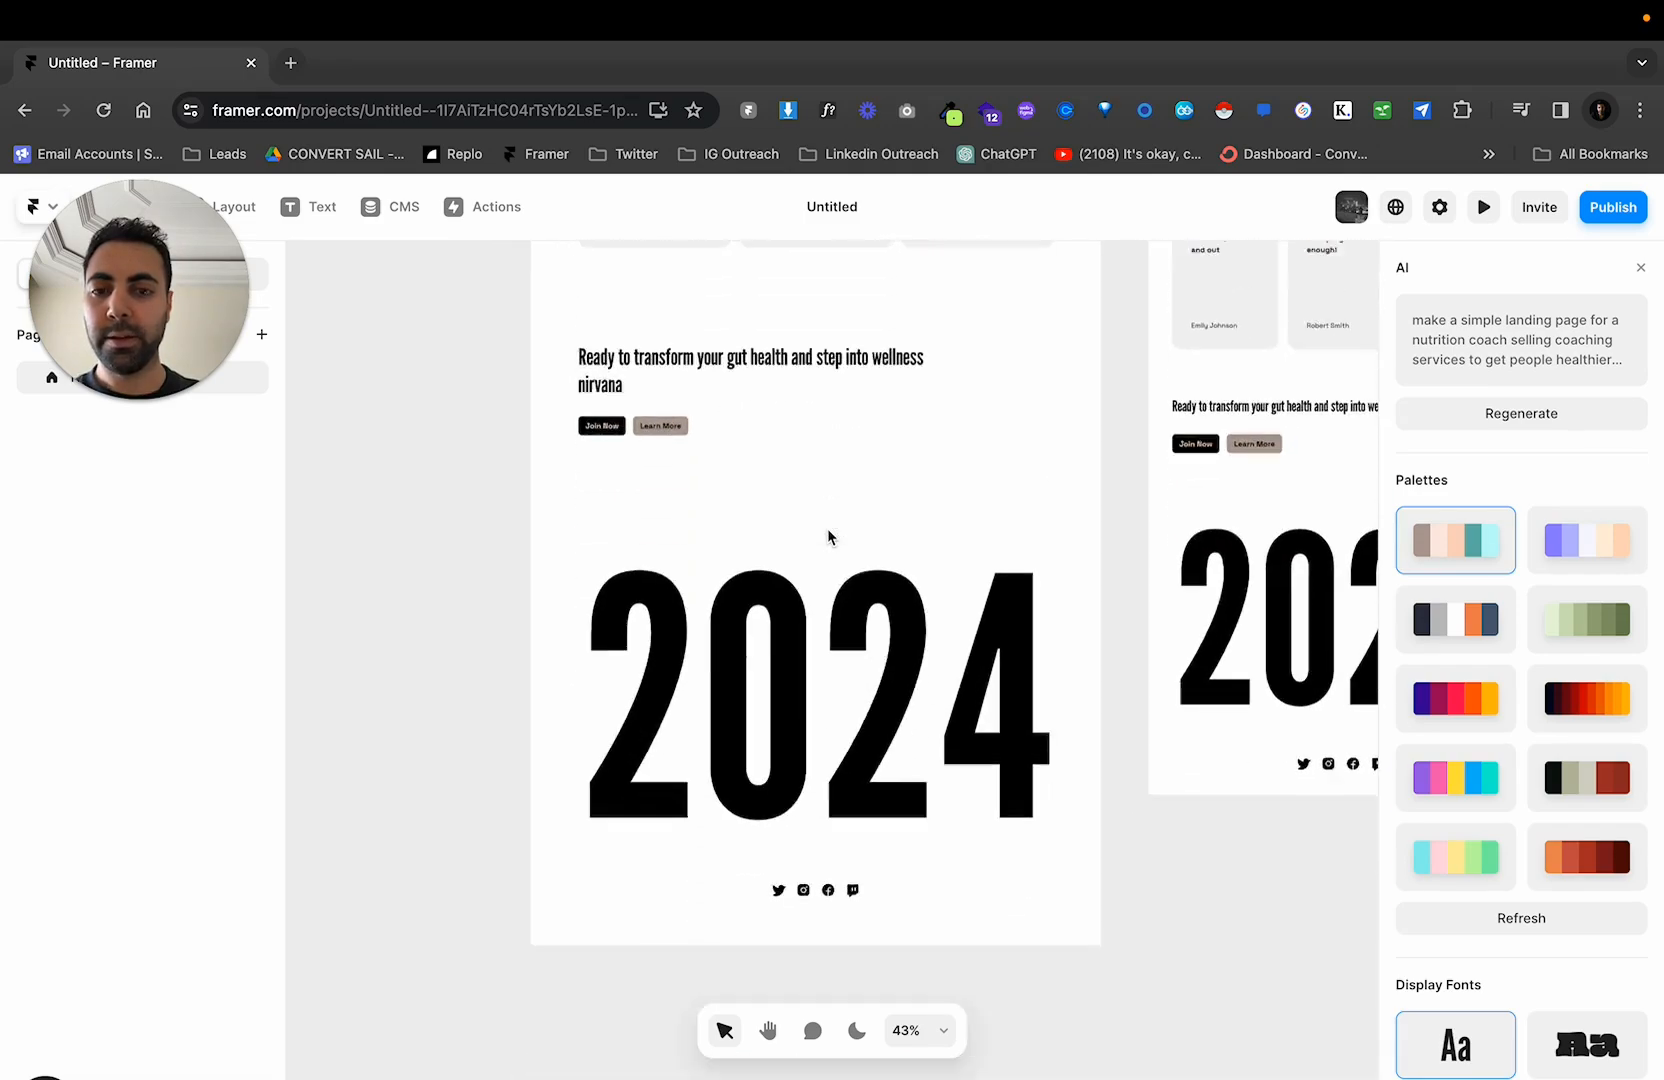
scroll(828, 537, up, 20)
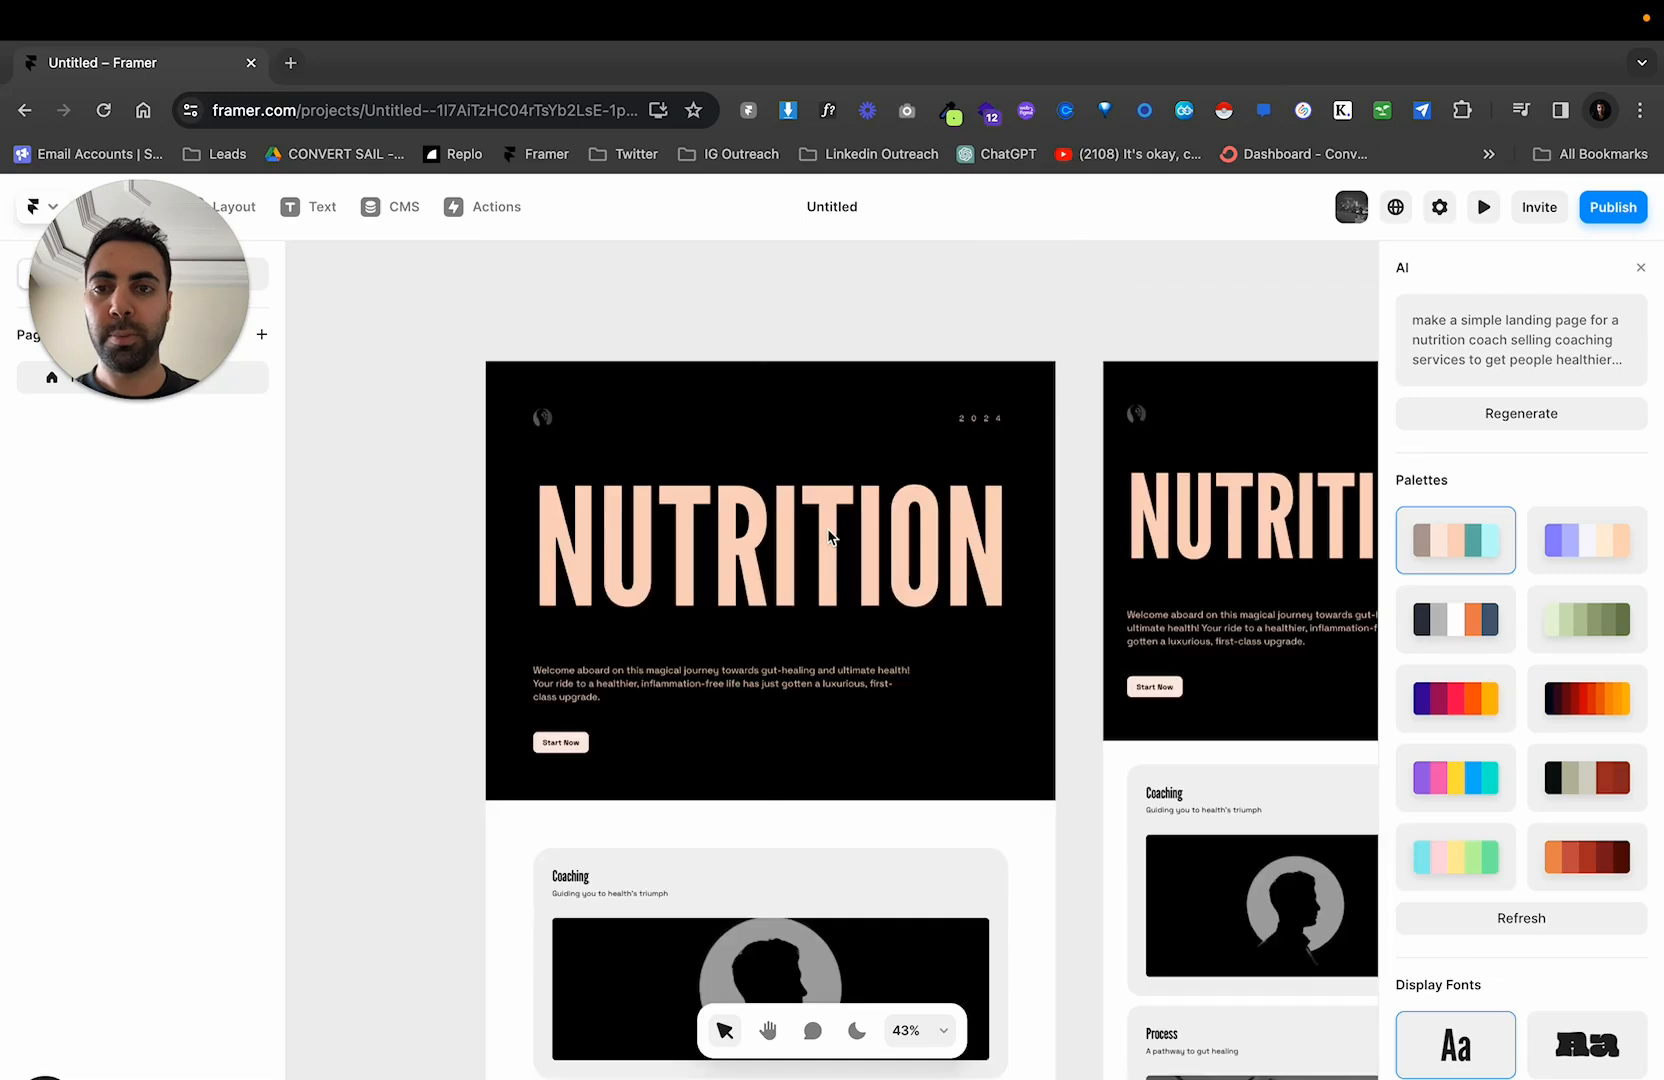
click(1558, 622)
scroll(884, 631, down, 2)
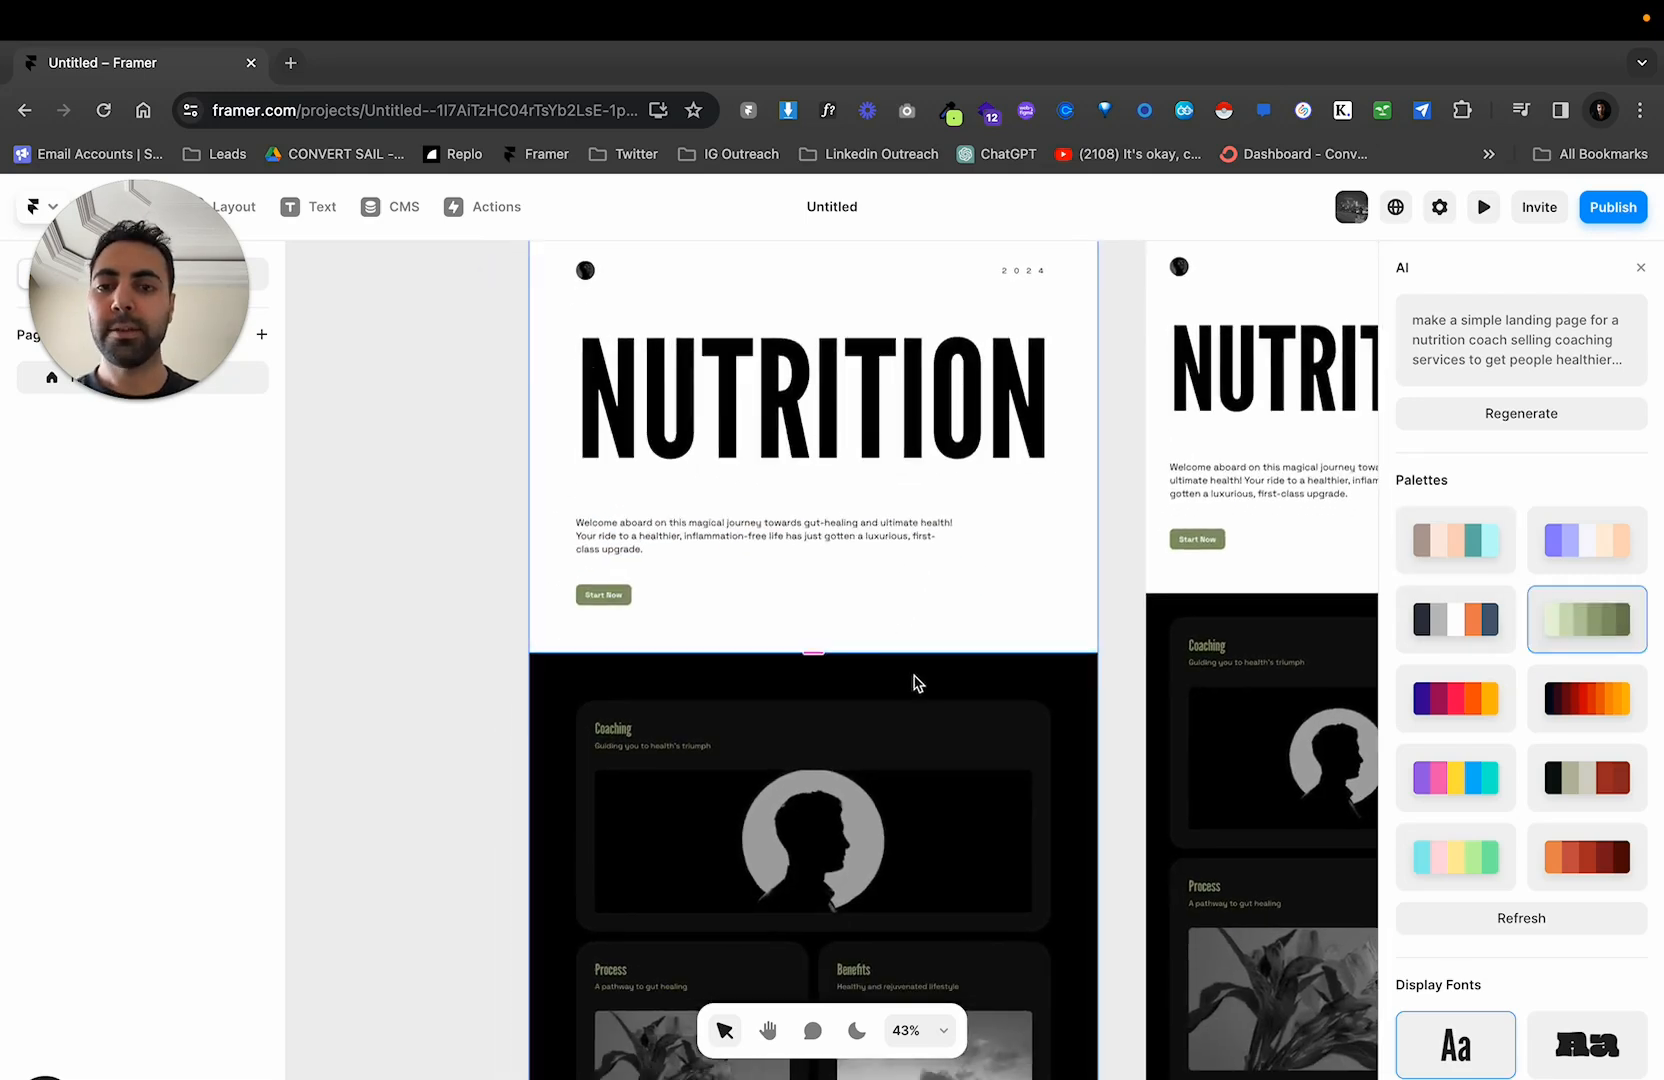
Show the page layers and shuffle the Features section's theme until it uses a light green background instead of black
click(915, 682)
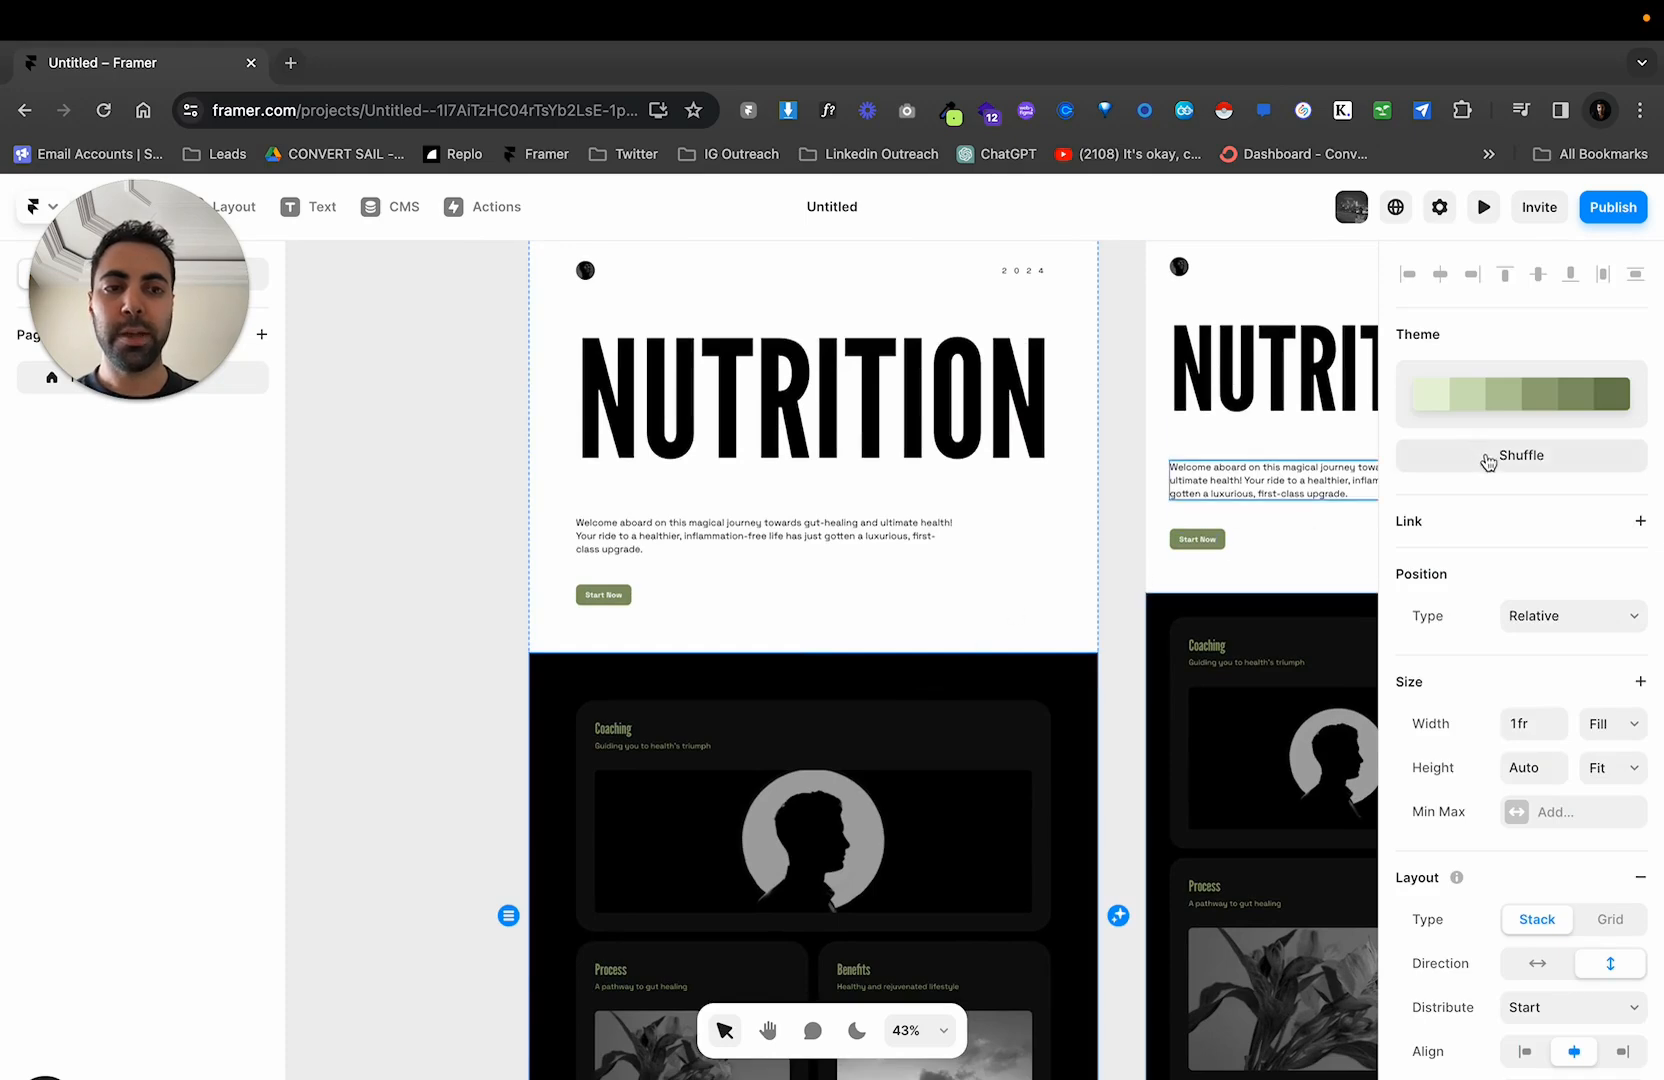
scroll(836, 583, down, 2)
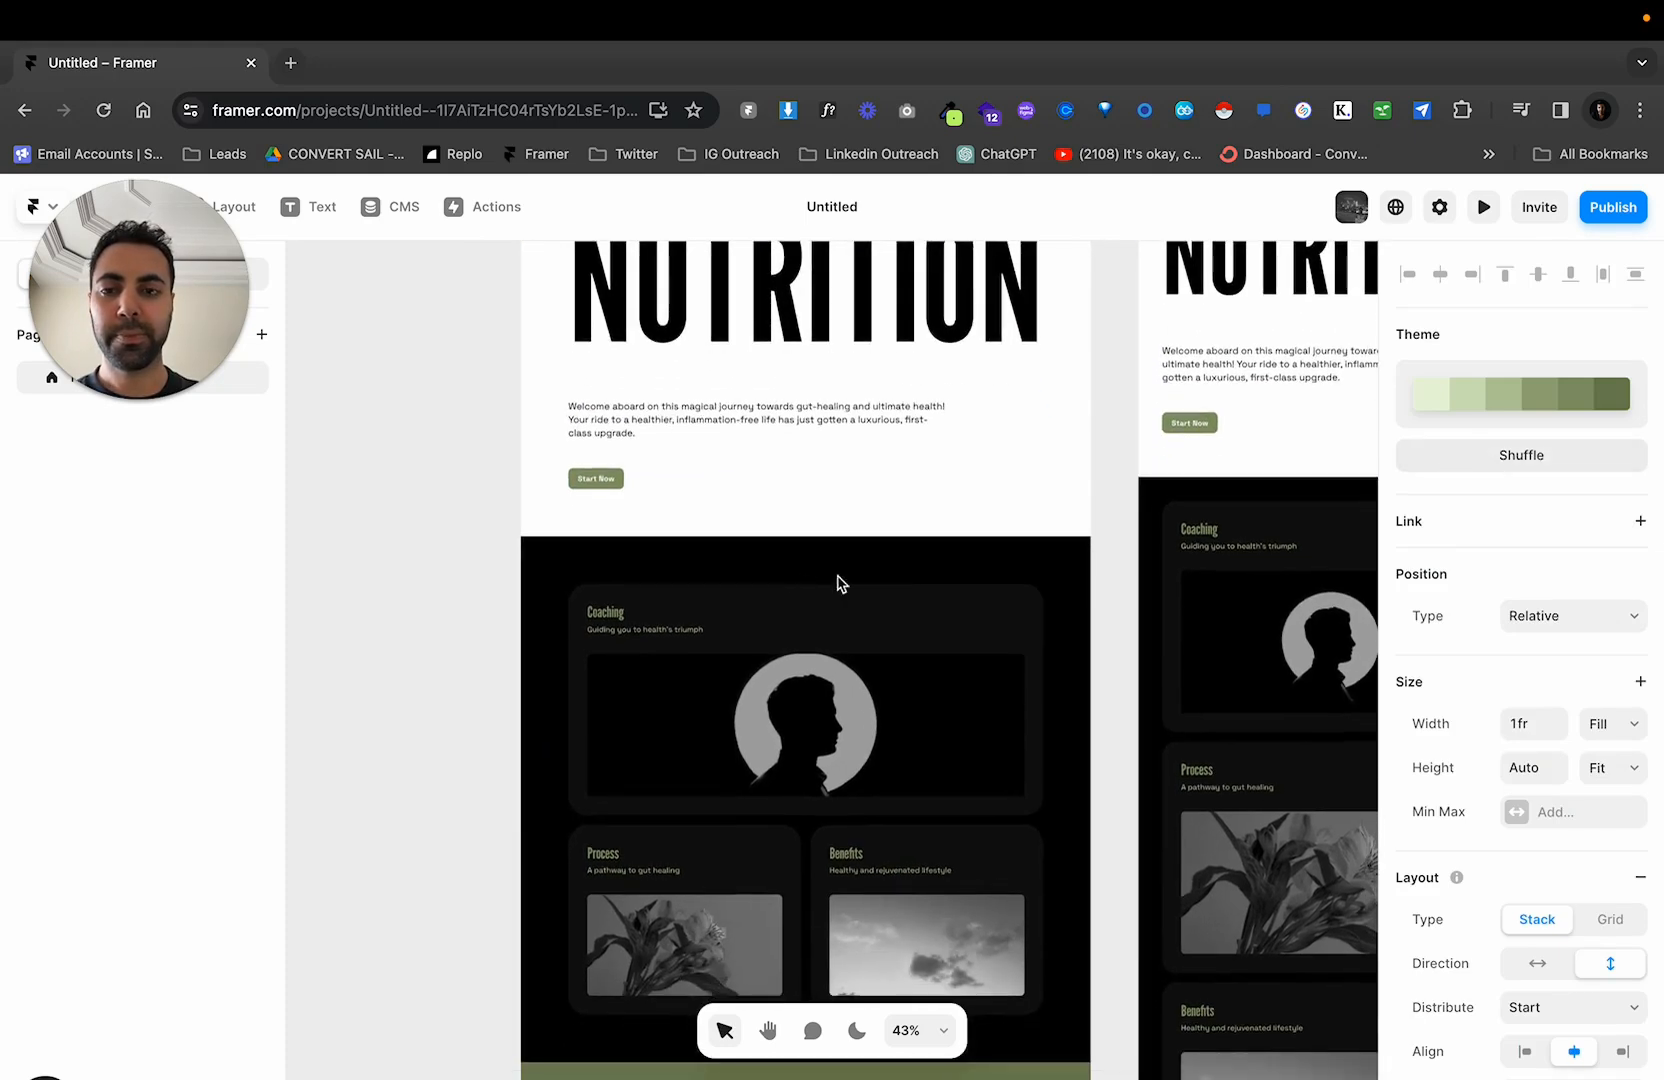
scroll(880, 661, down, 2)
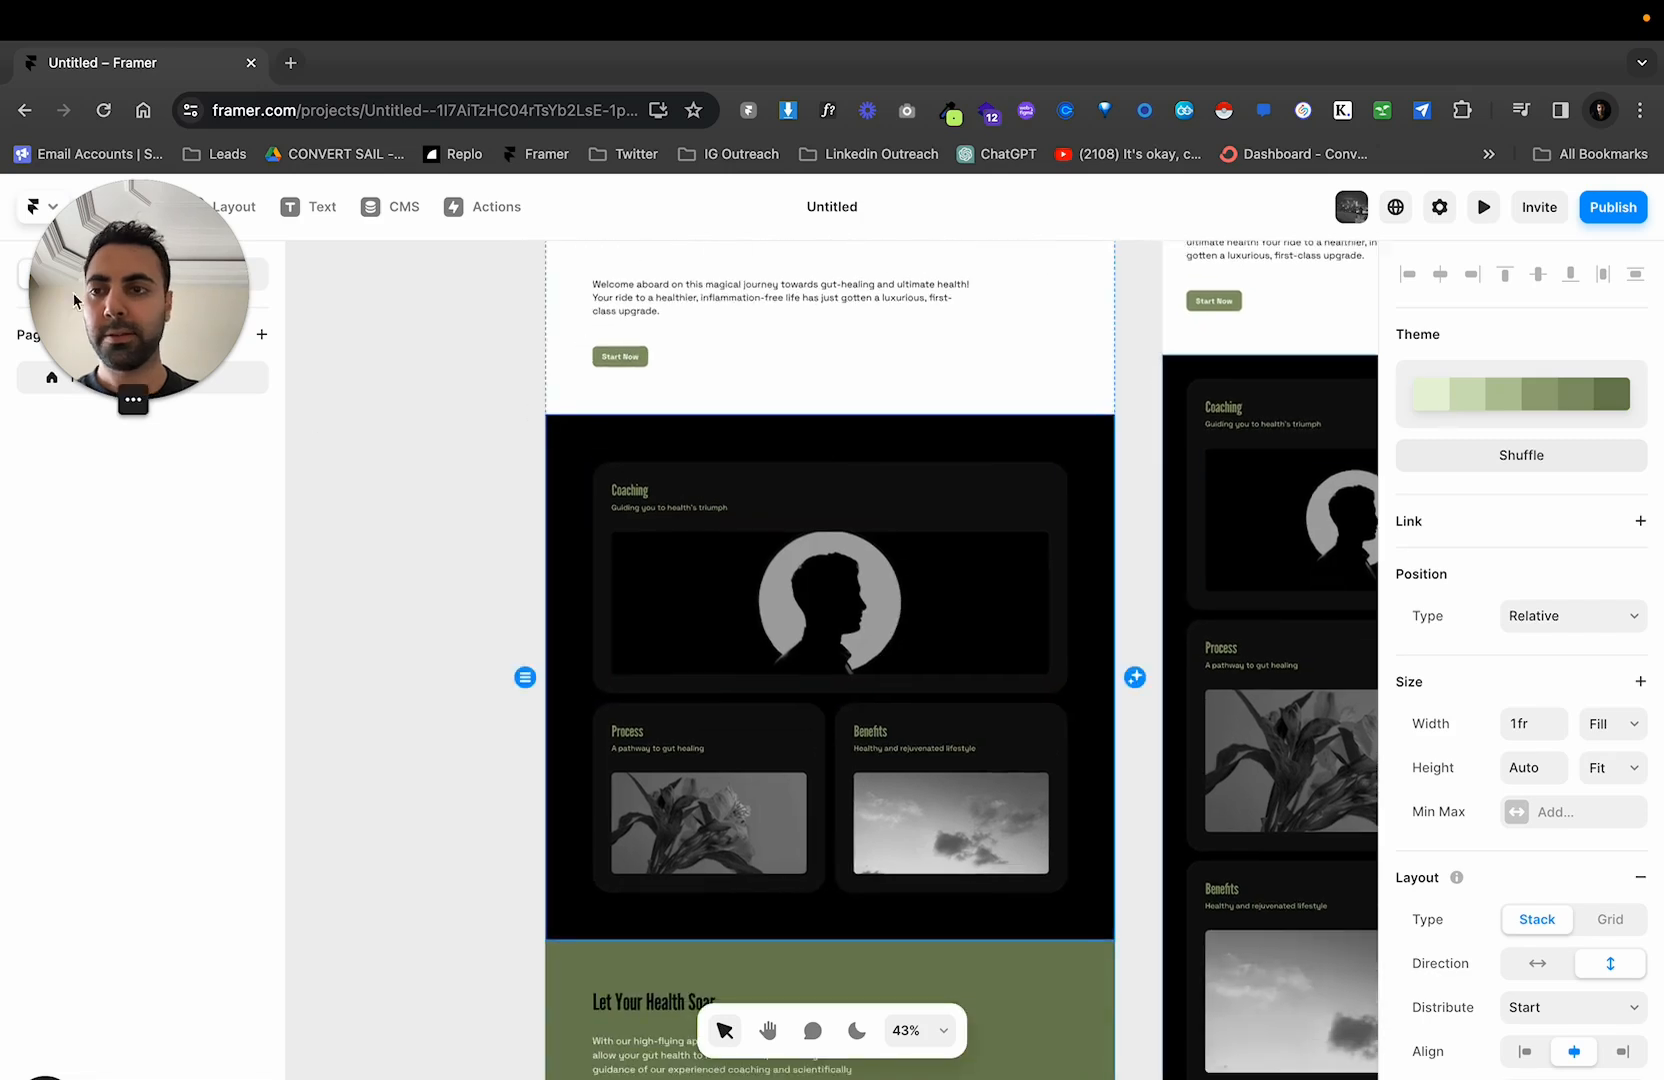
click(150, 274)
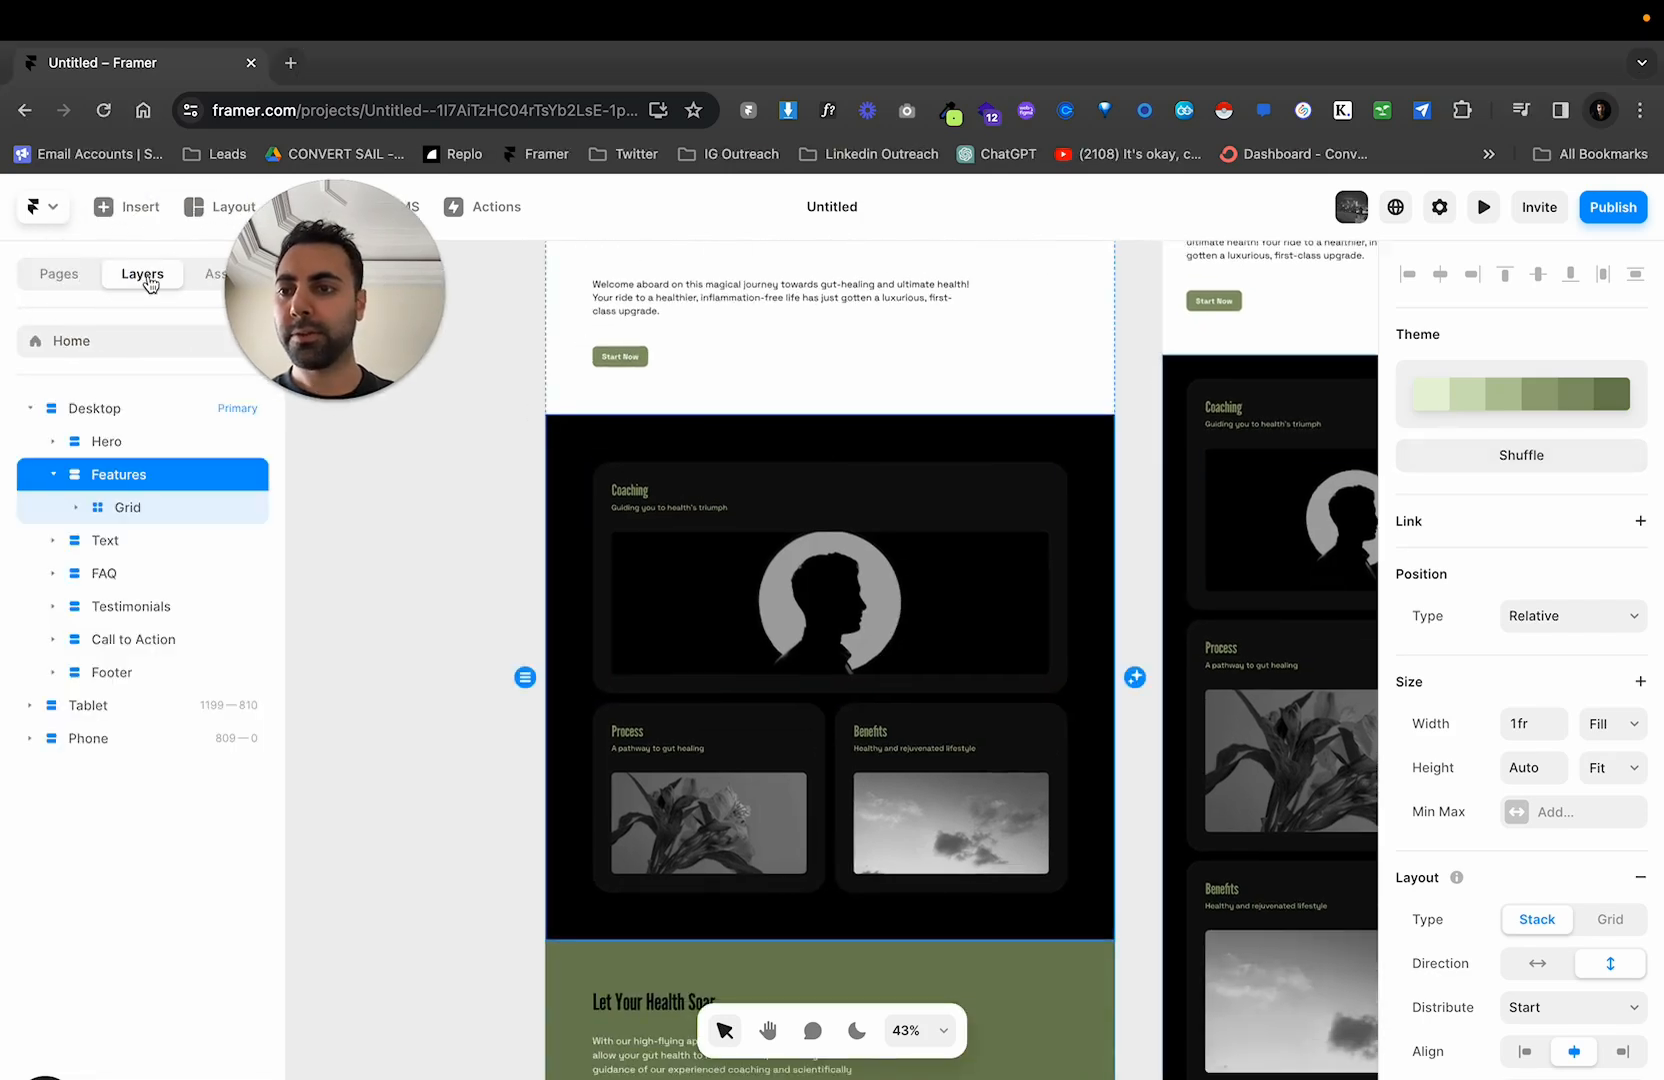
click(1446, 465)
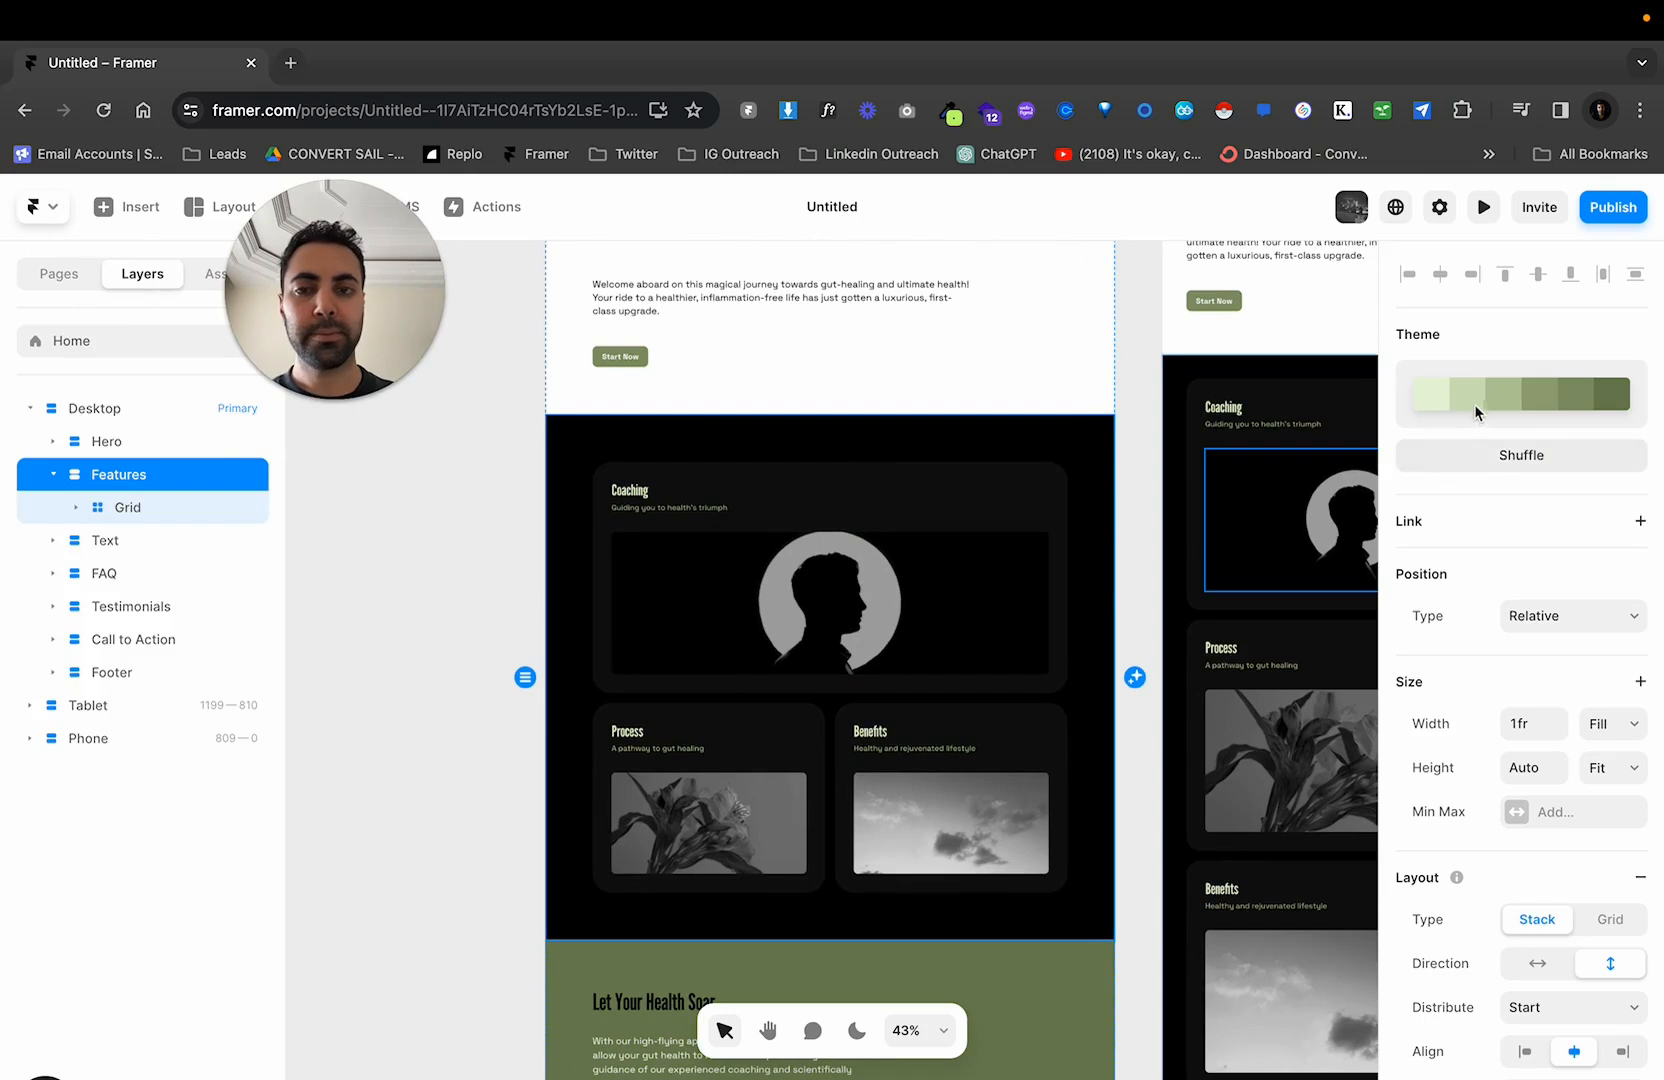
click(1478, 457)
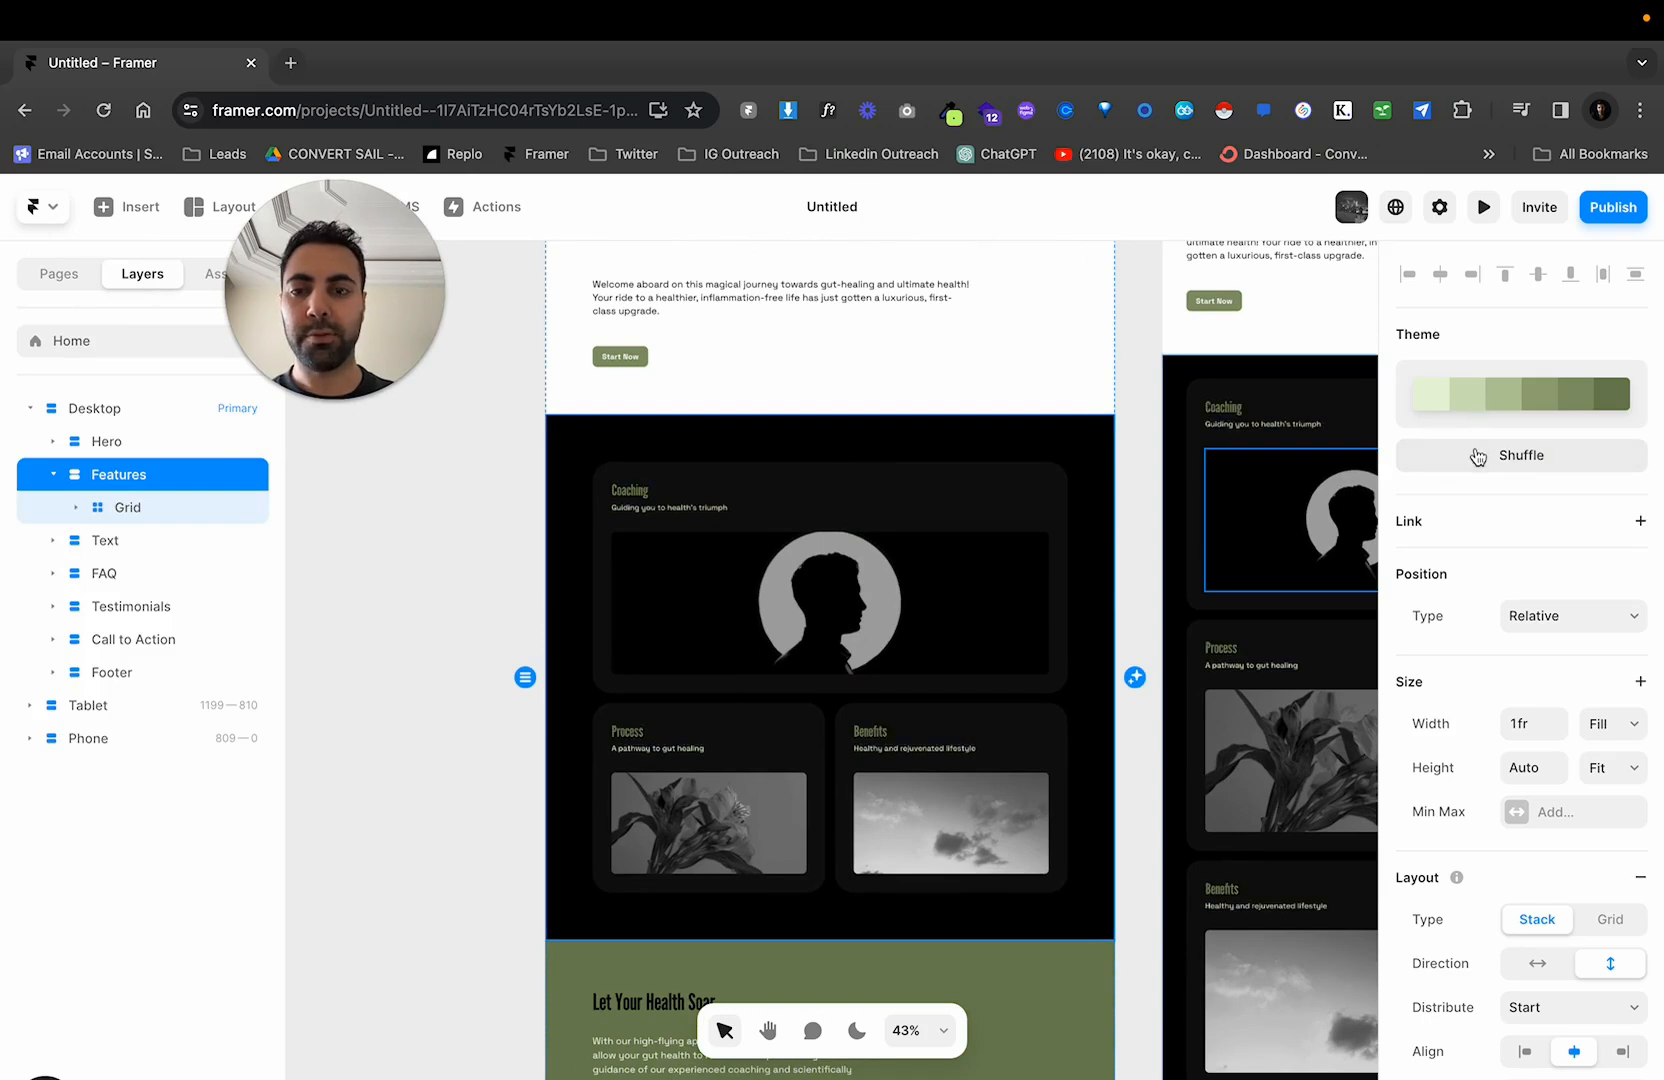
click(1478, 457)
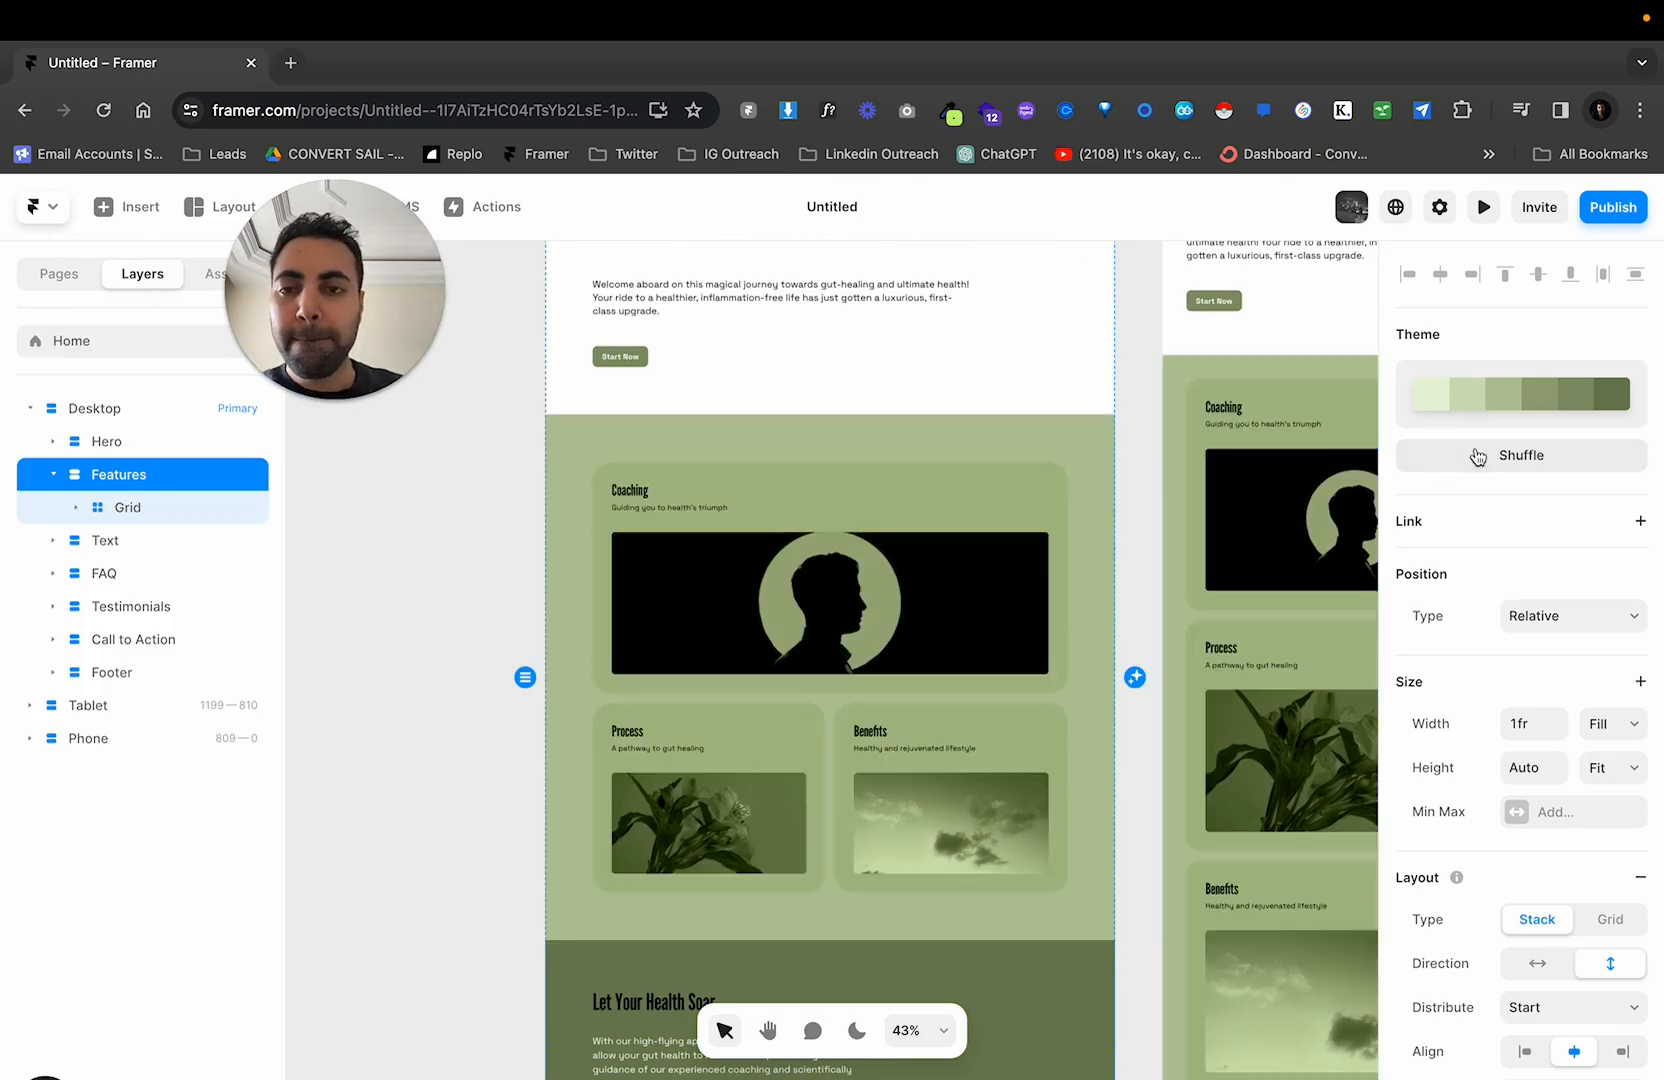
click(412, 619)
Examine the recolored desktop page from the features through the inquiries, testimonials and call to action to the footer
scroll(835, 636, down, 1)
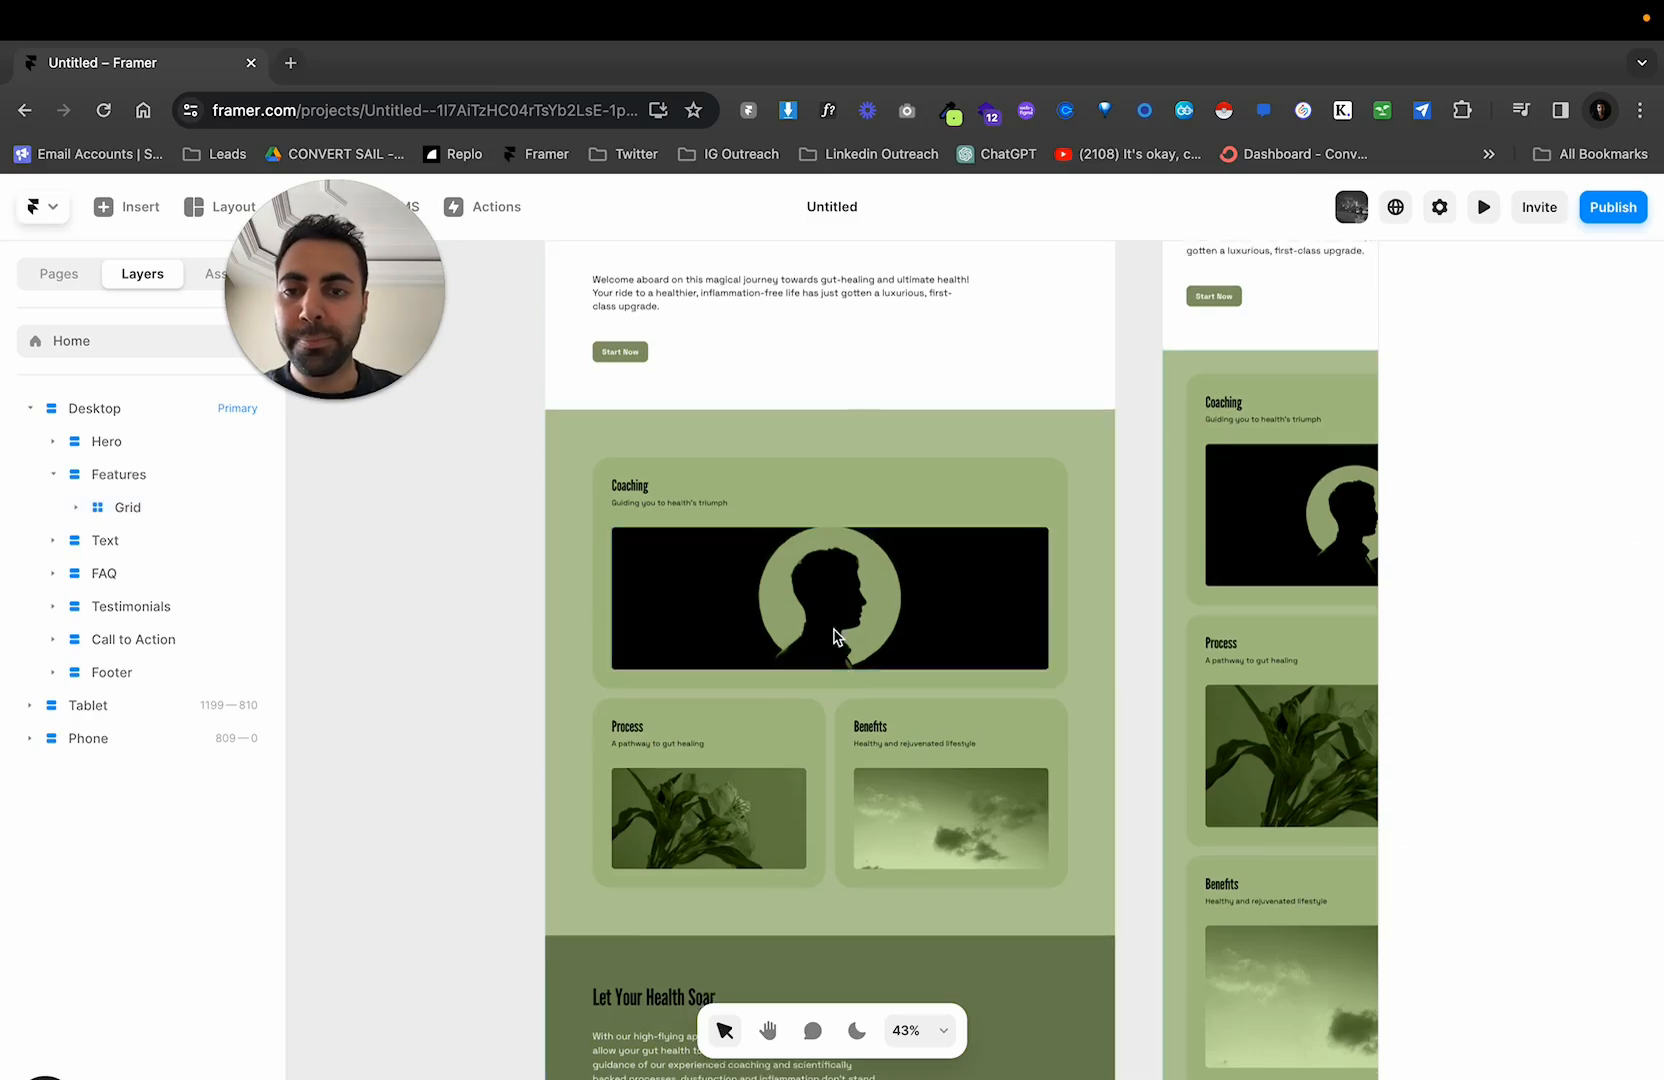
scroll(833, 636, down, 3)
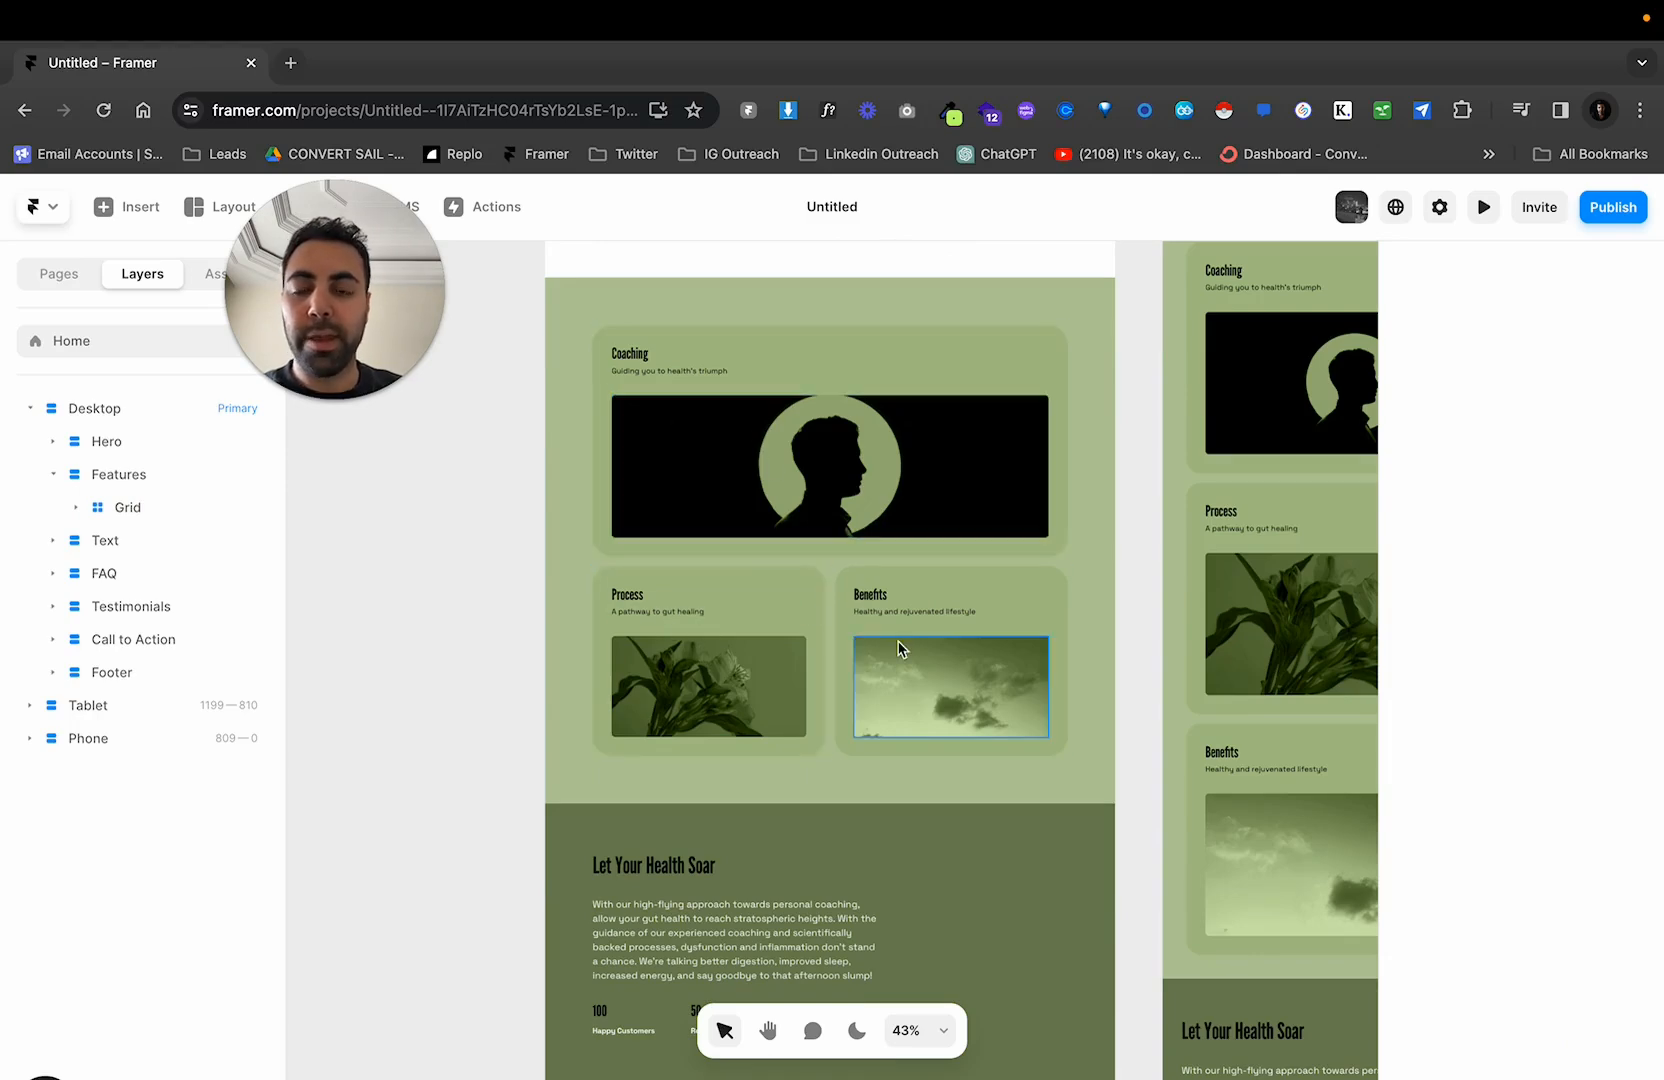
scroll(822, 684, down, 1)
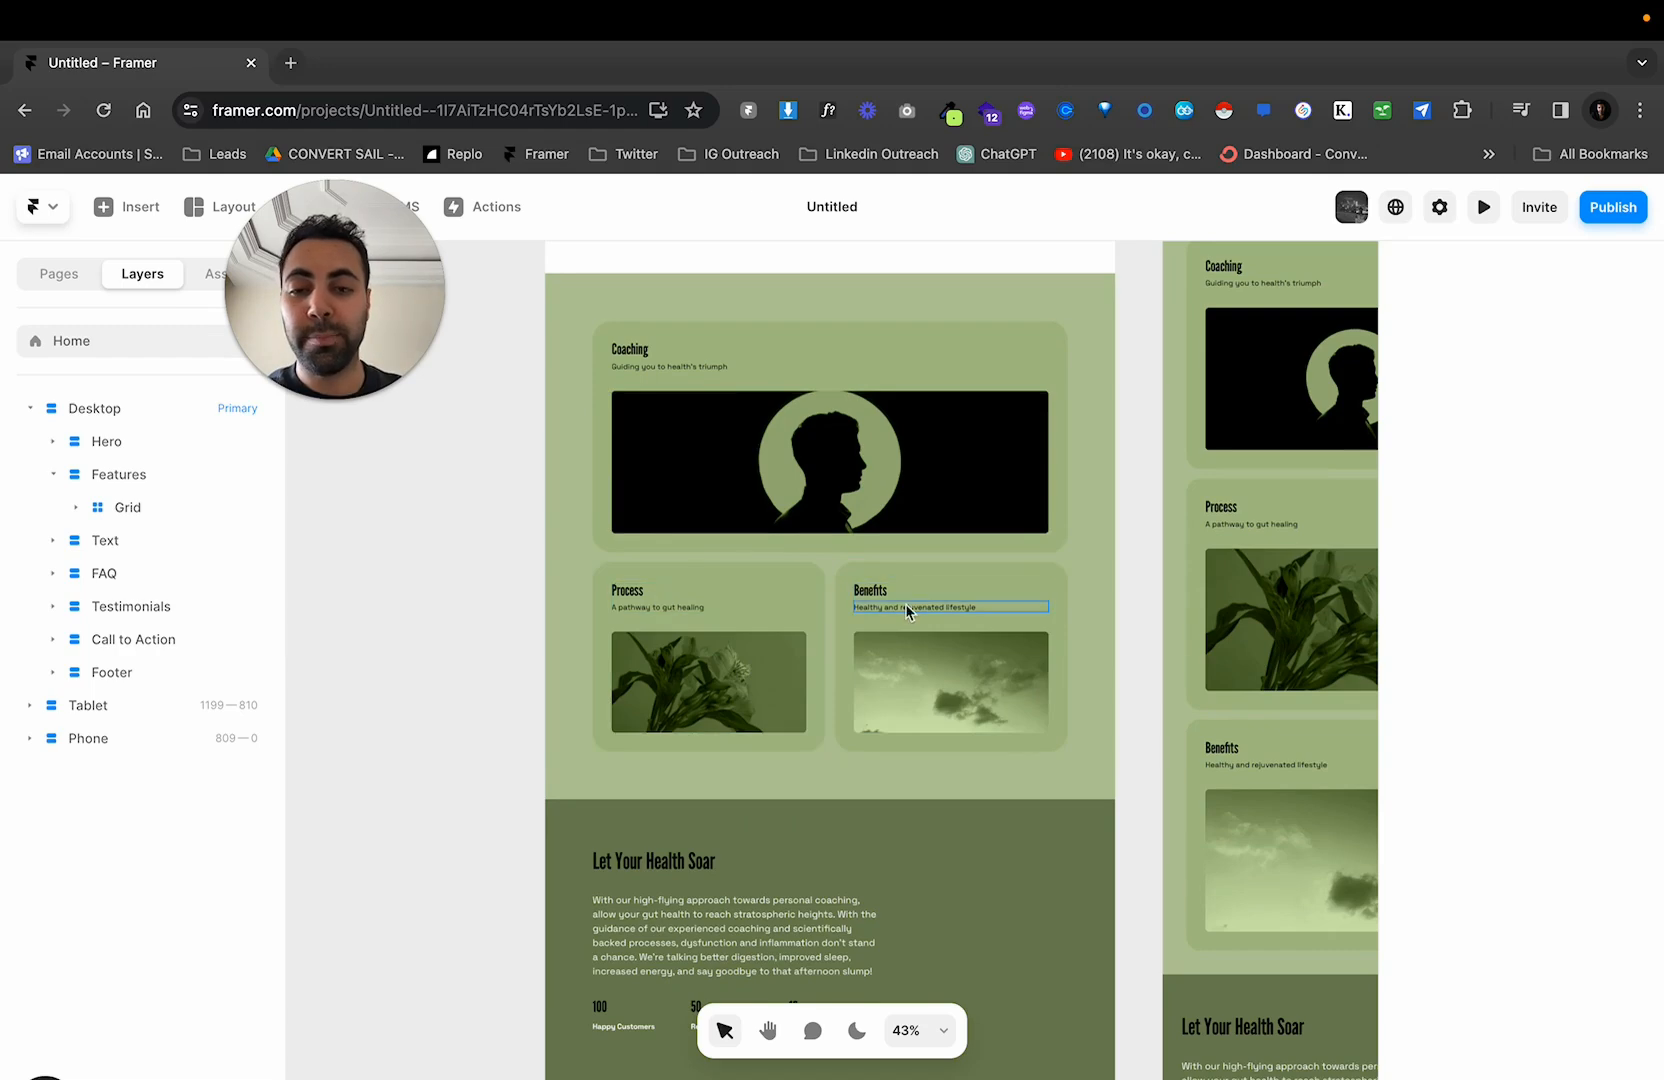
scroll(905, 603, down, 5)
scroll(789, 607, down, 7)
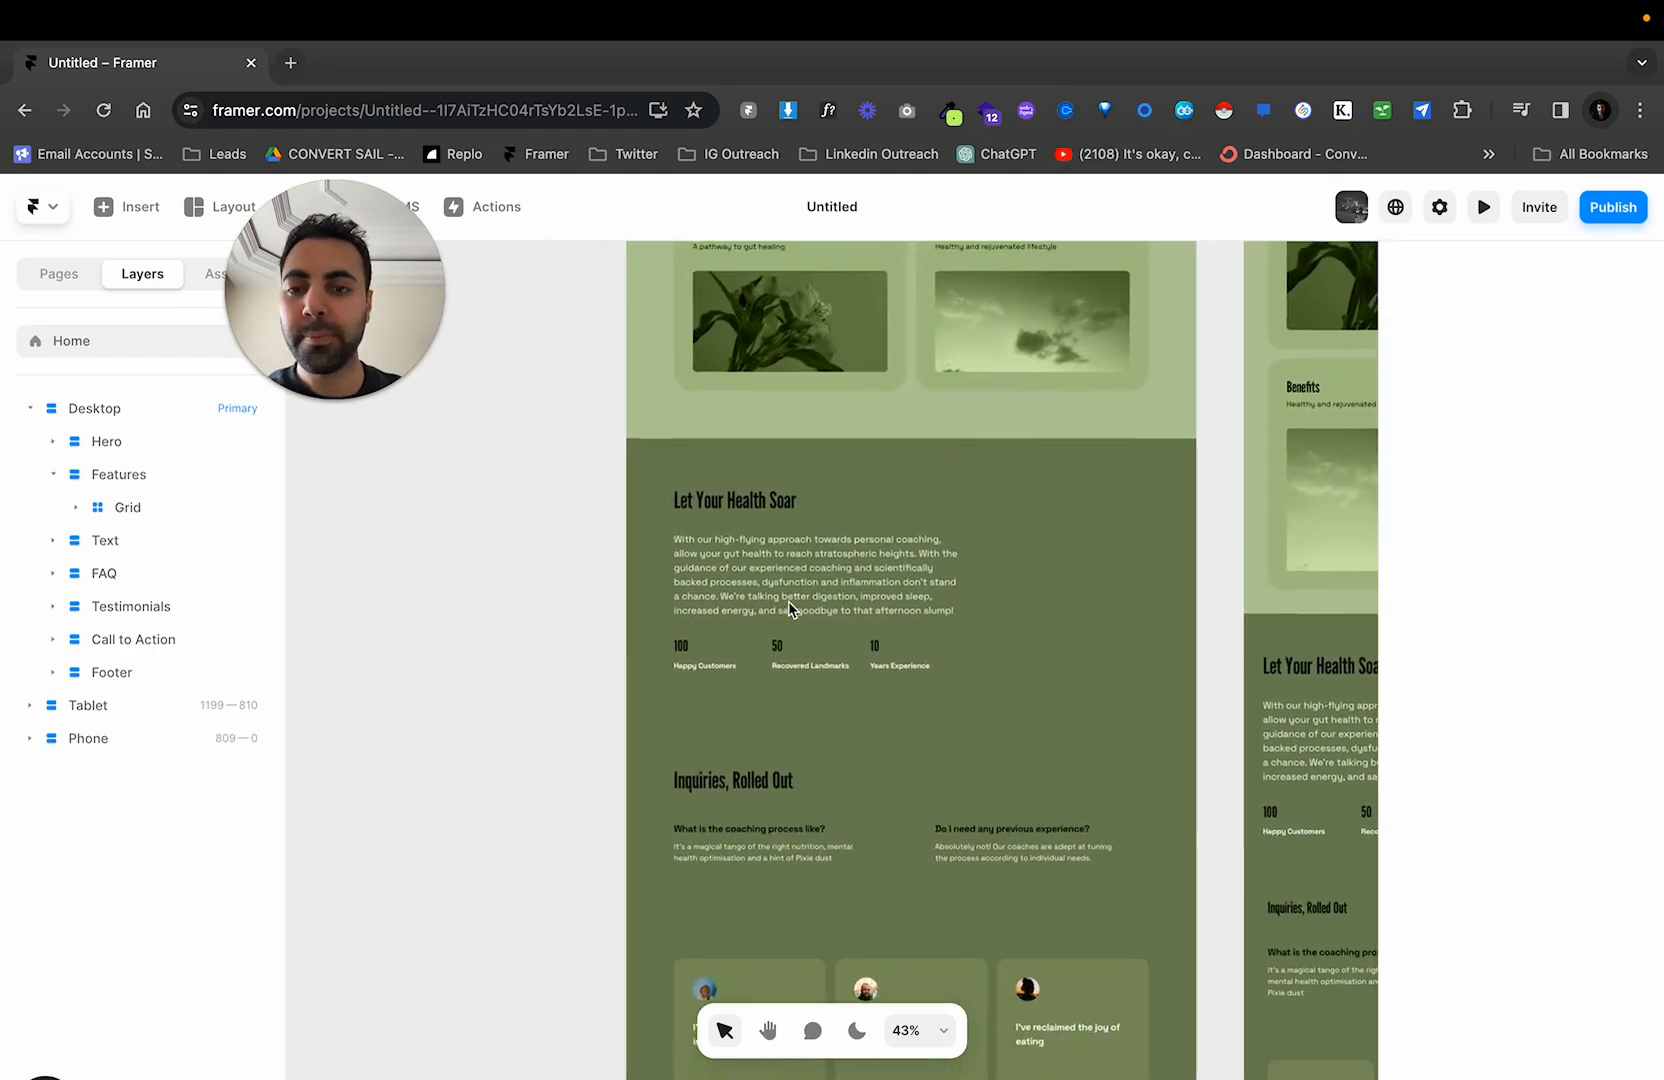
scroll(874, 587, up, 5)
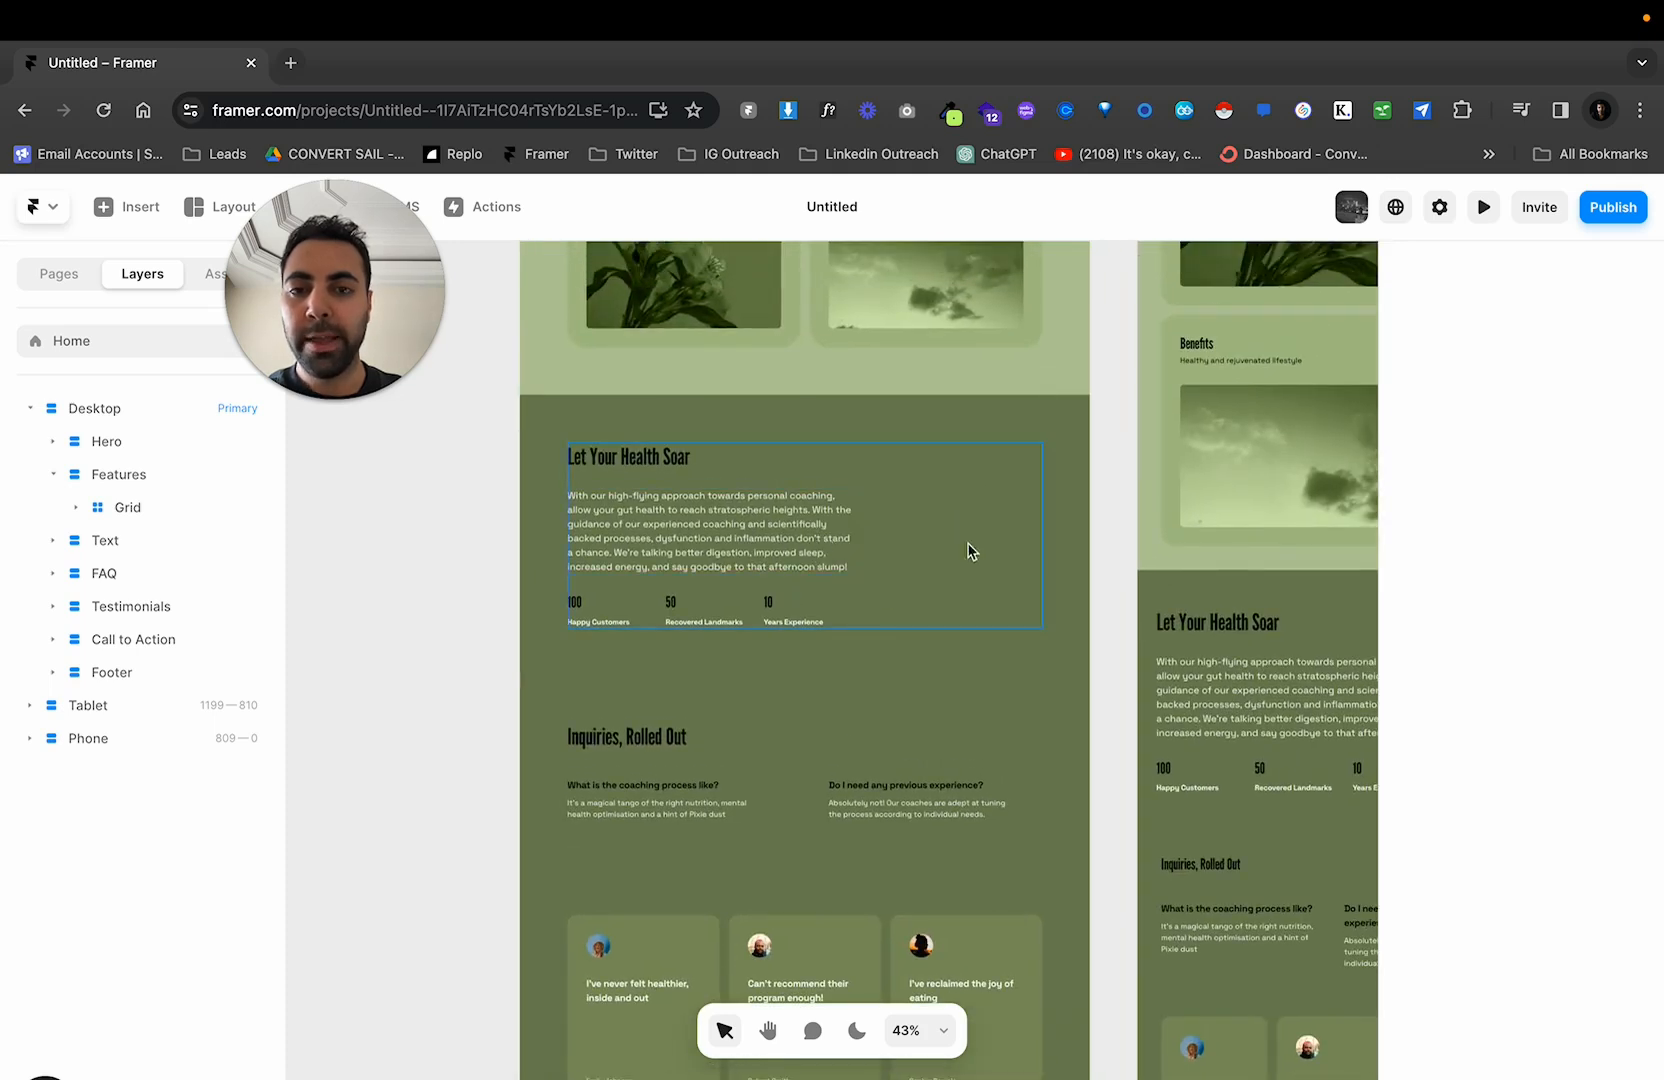
scroll(1016, 538, down, 12)
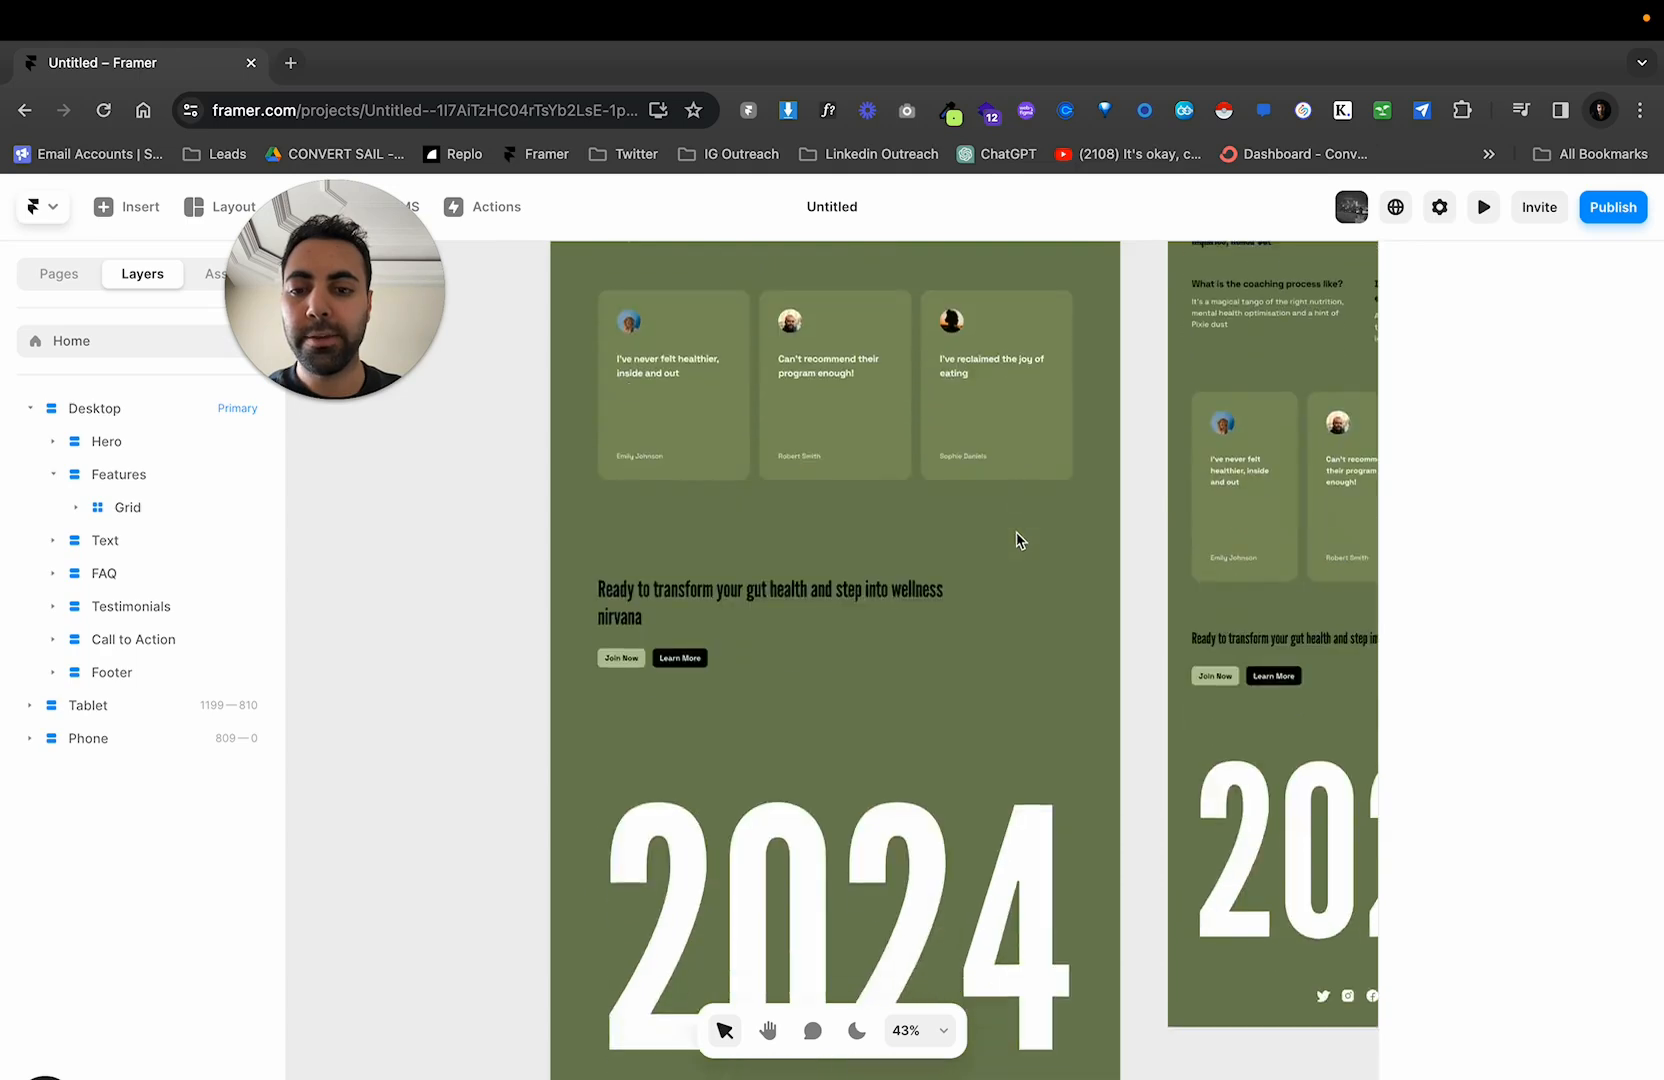
scroll(731, 553, down, 3)
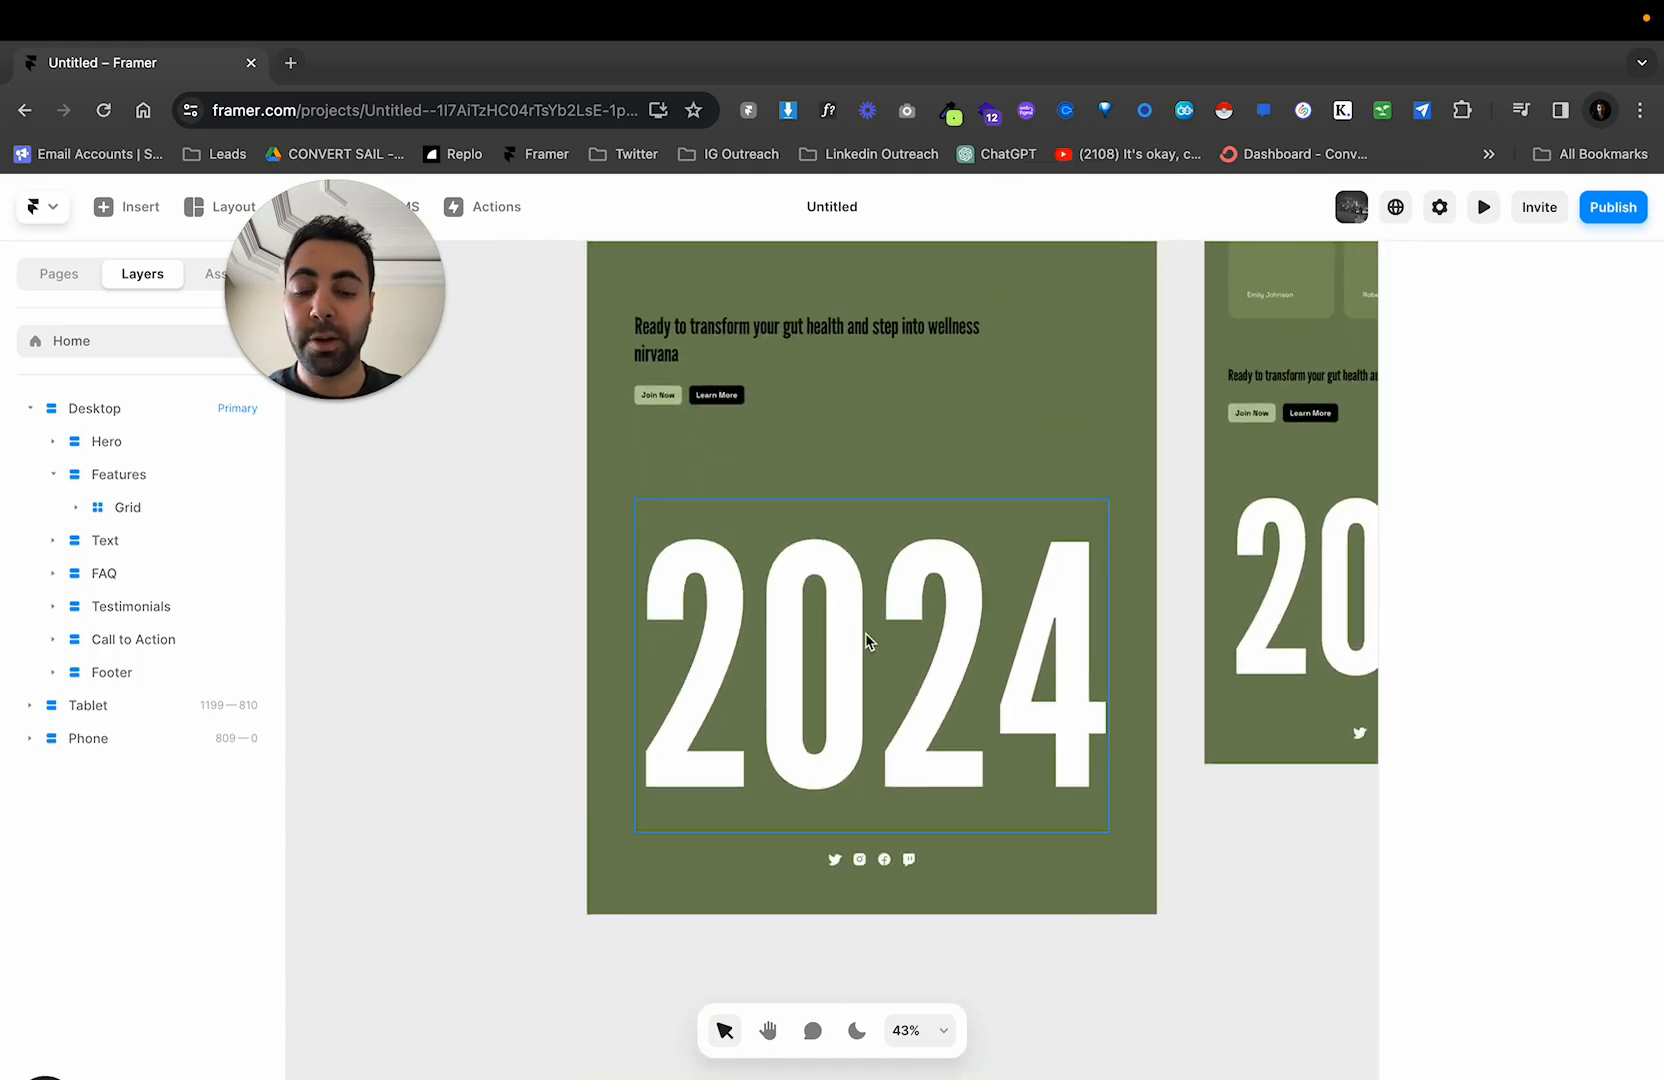
scroll(866, 641, up, 20)
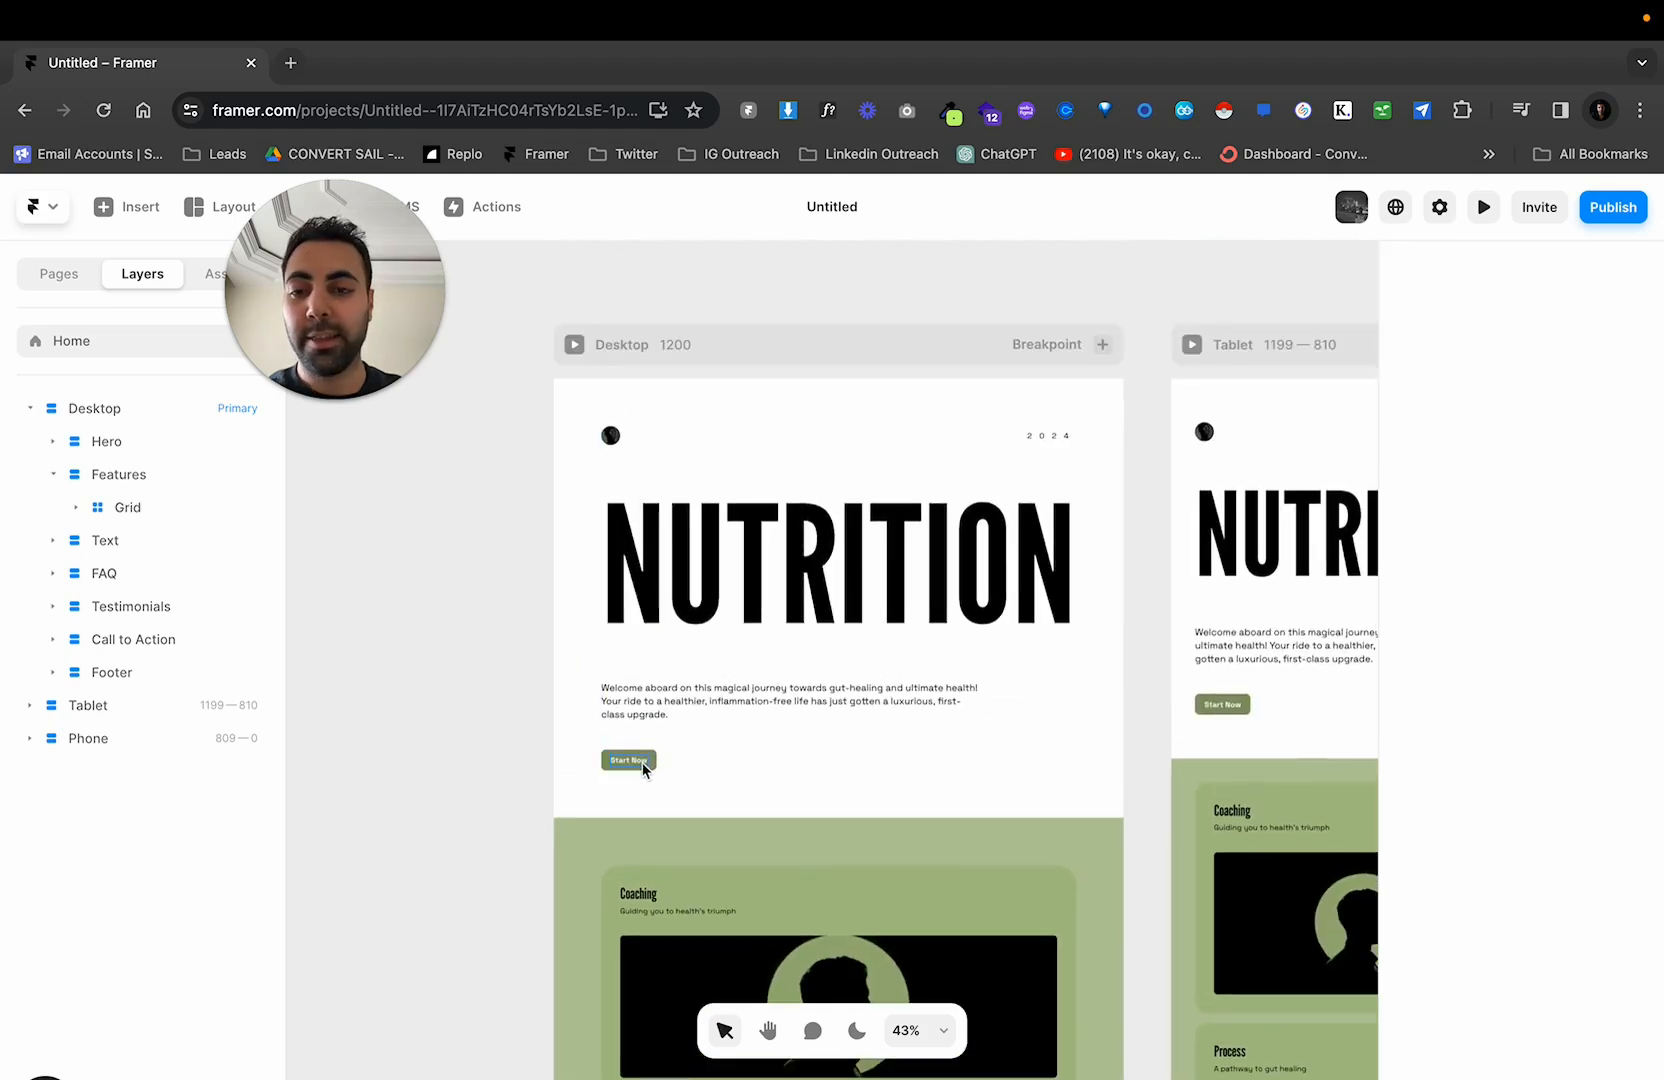
Inspect the hero heading and review the tablet and phone versions of the page down to their footers
click(894, 590)
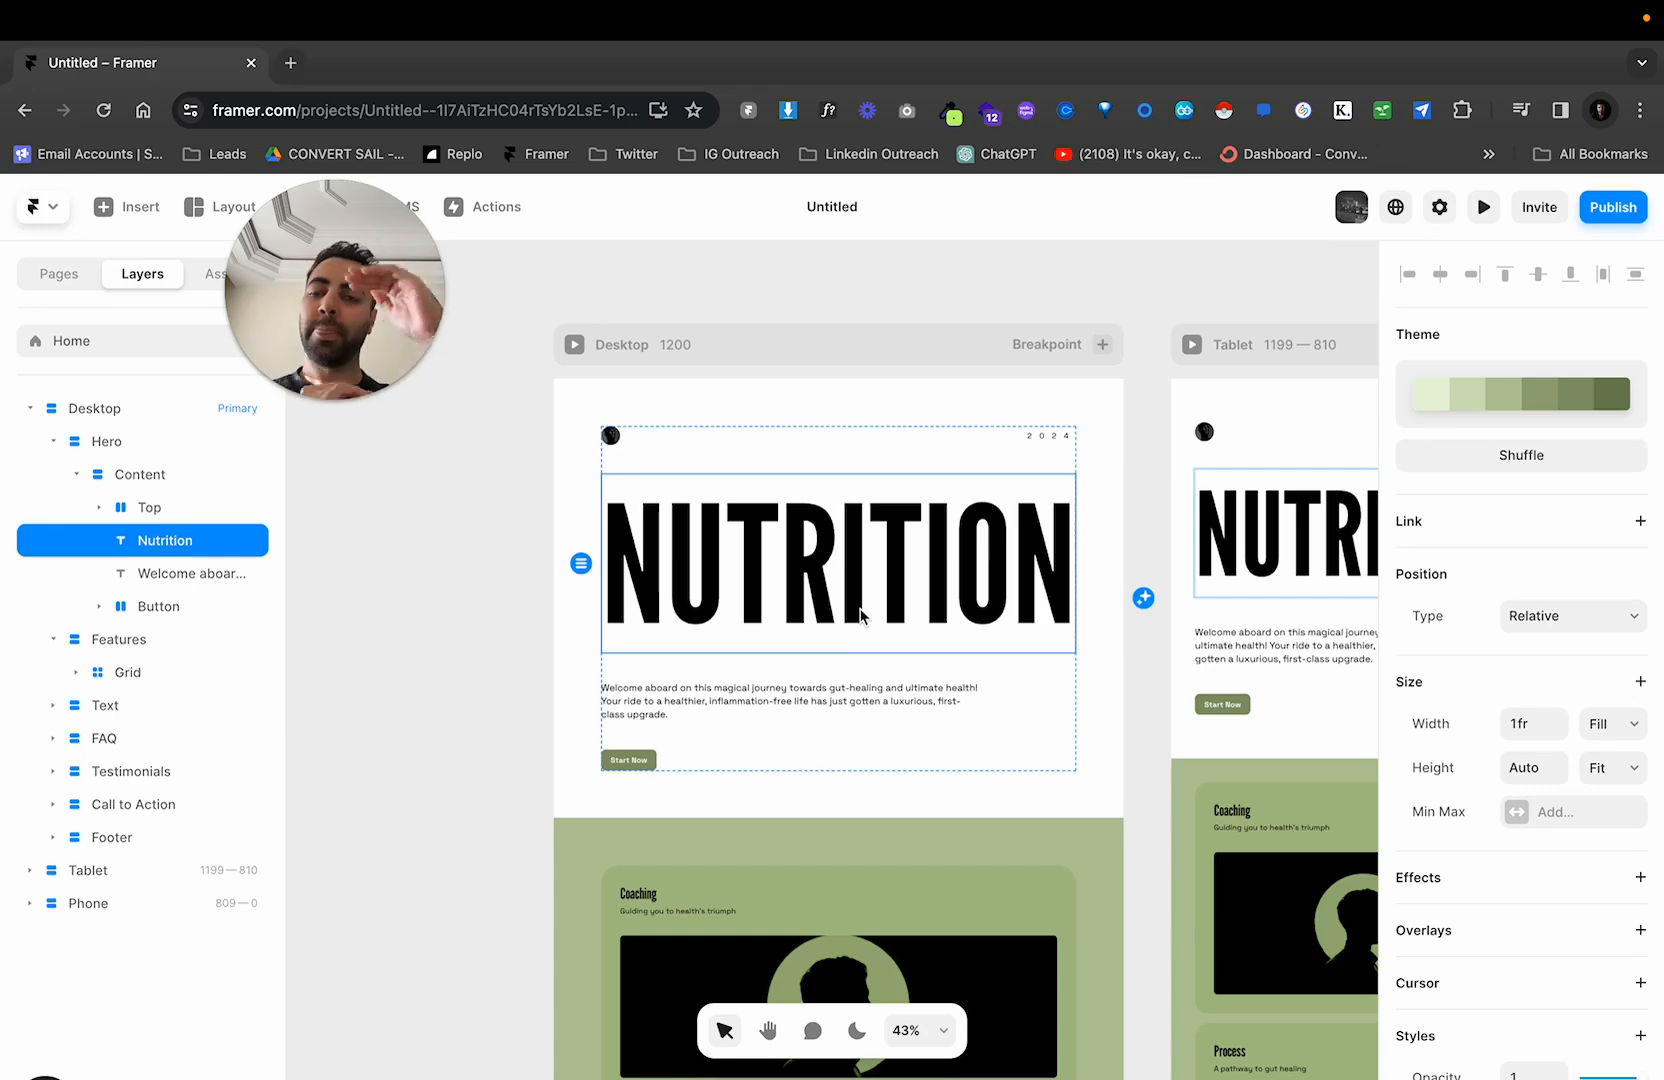
scroll(860, 615, down, 6)
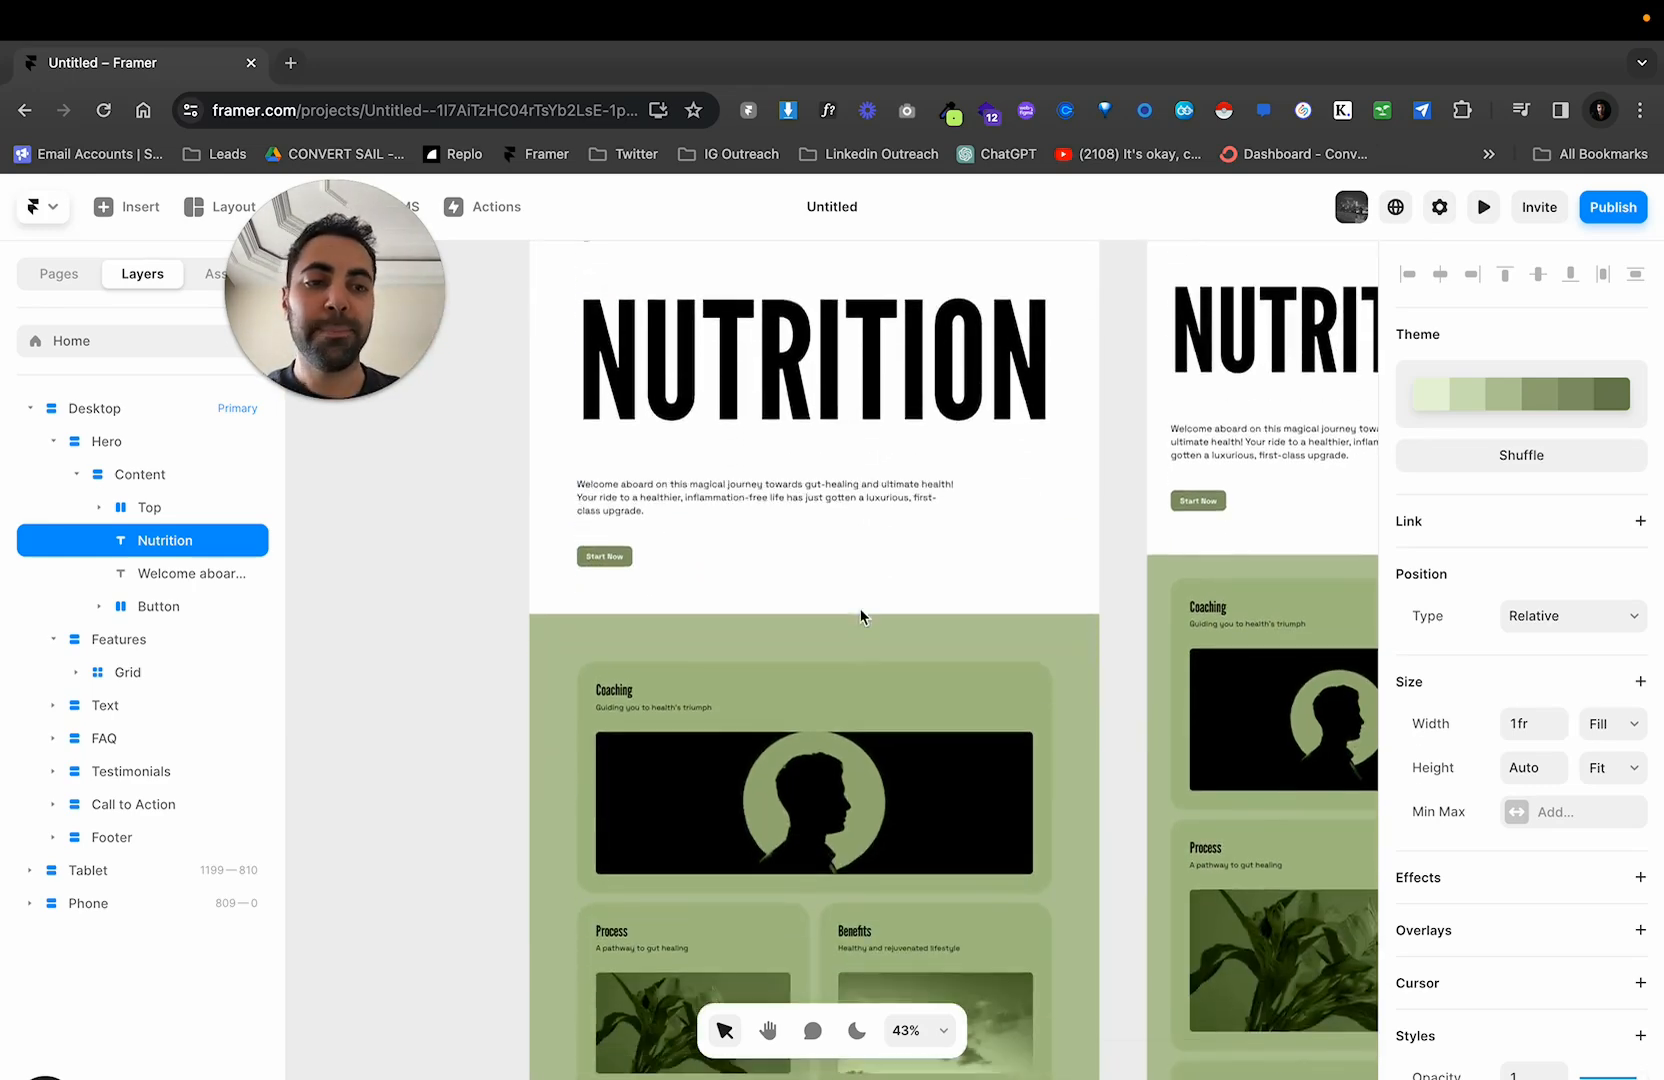
scroll(860, 615, up, 5)
scroll(860, 615, right, 2)
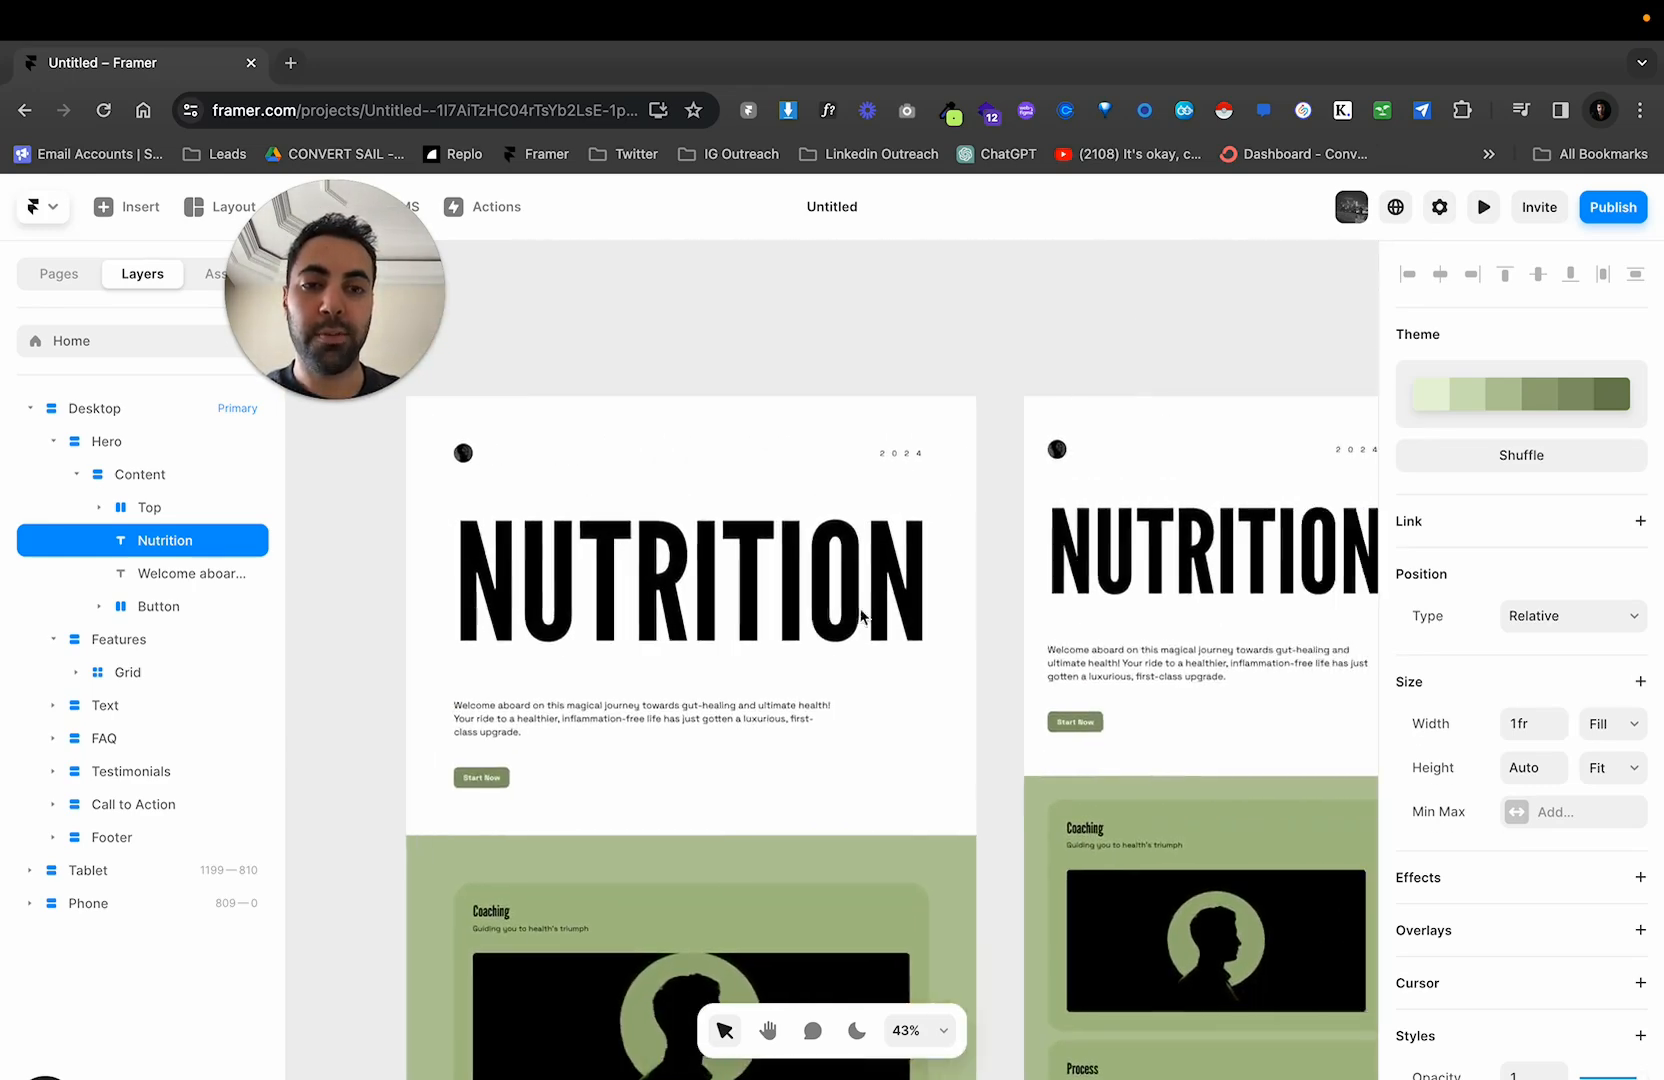
scroll(860, 615, down, 3)
scroll(1040, 567, down, 15)
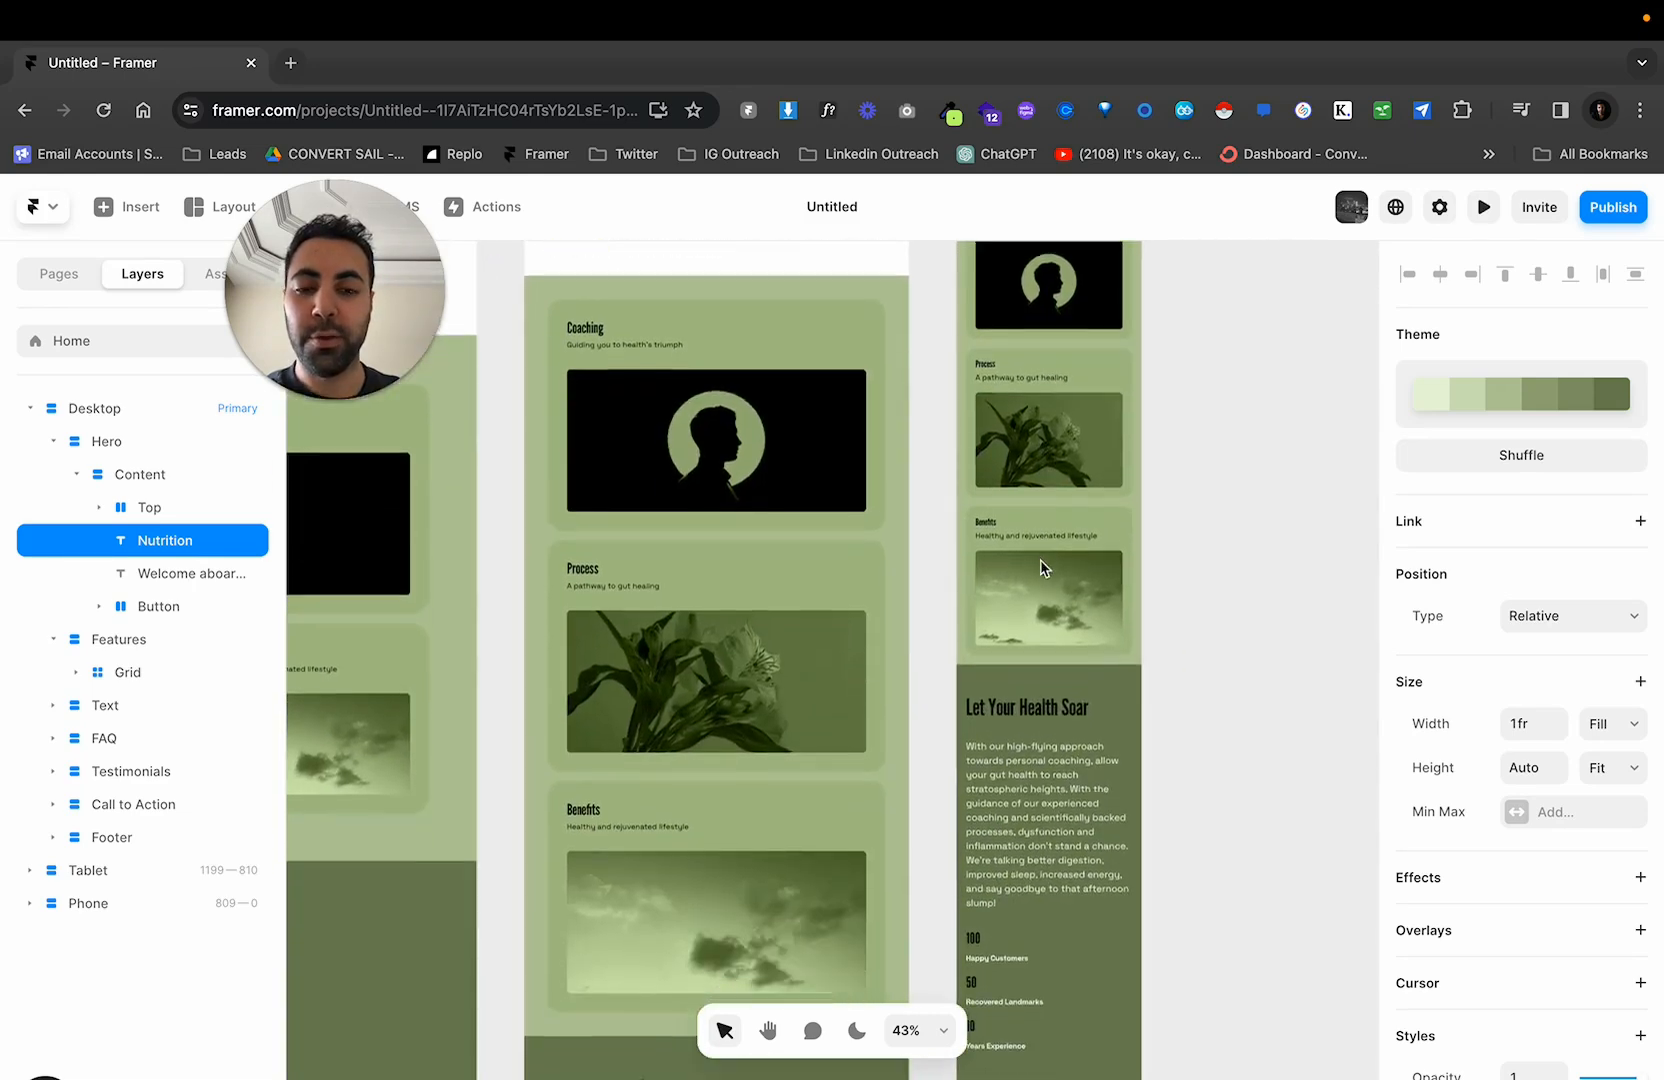
scroll(1040, 567, down, 4)
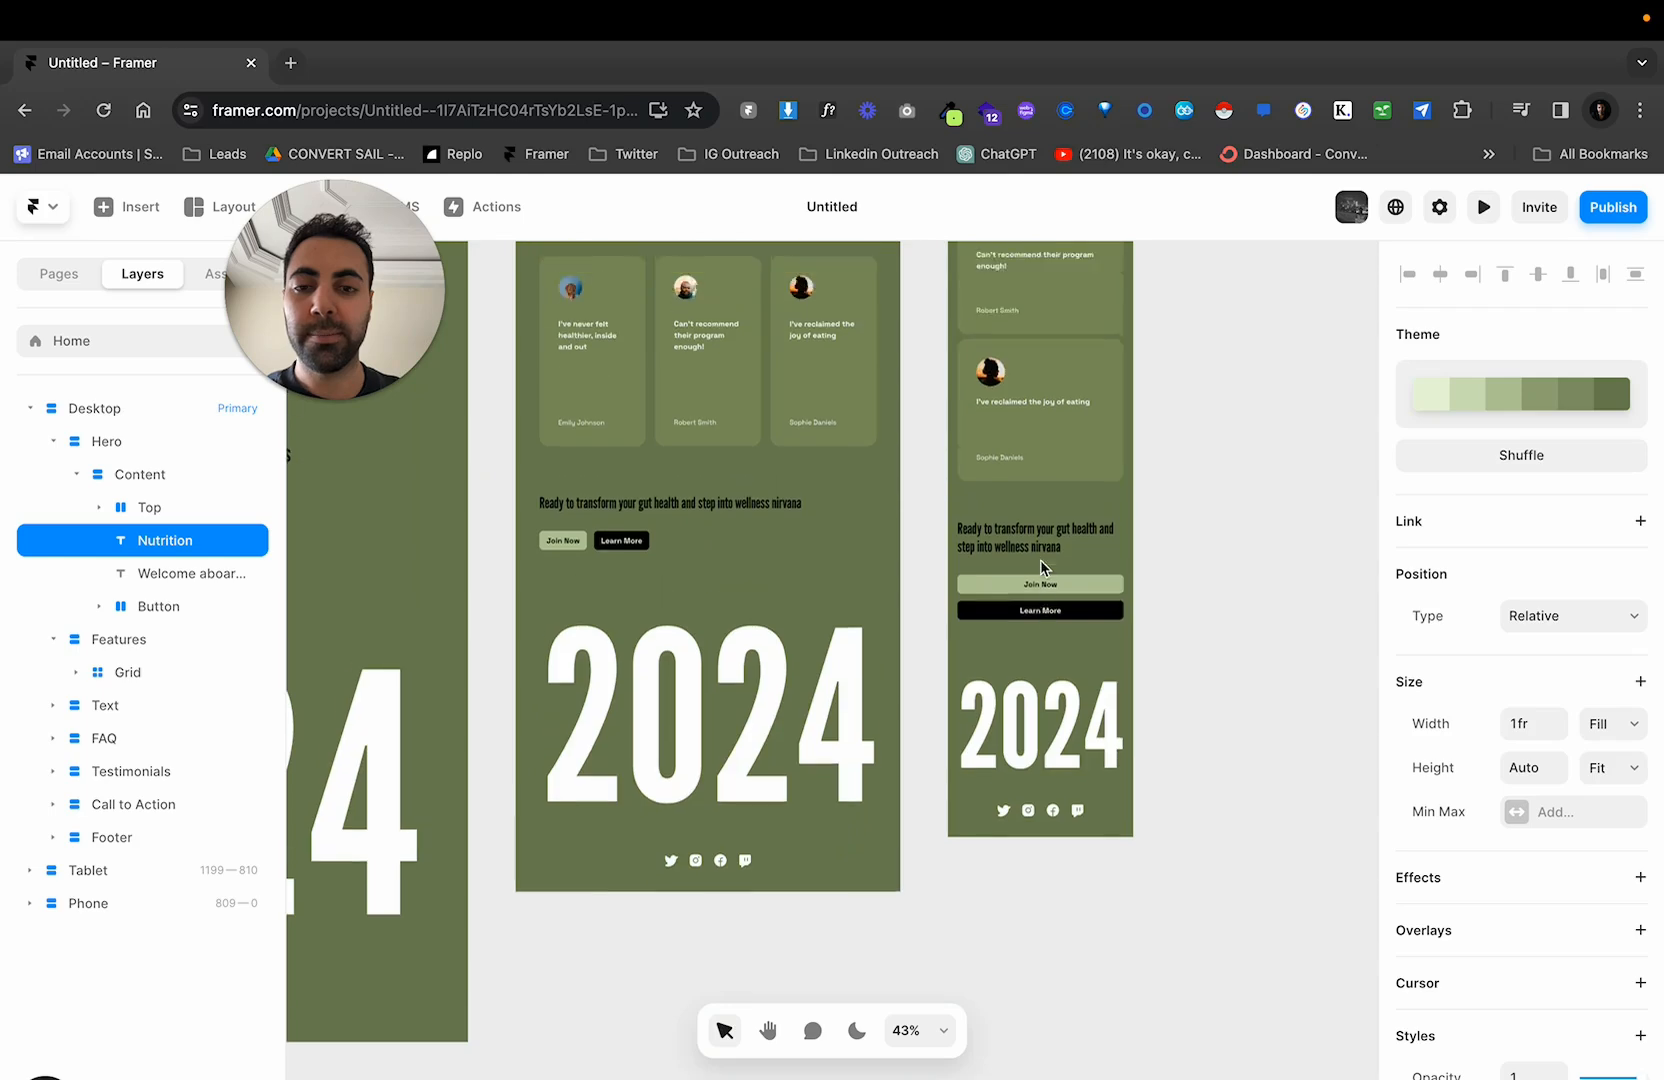
scroll(1040, 567, up, 12)
scroll(1042, 567, up, 5)
scroll(1042, 567, up, 5)
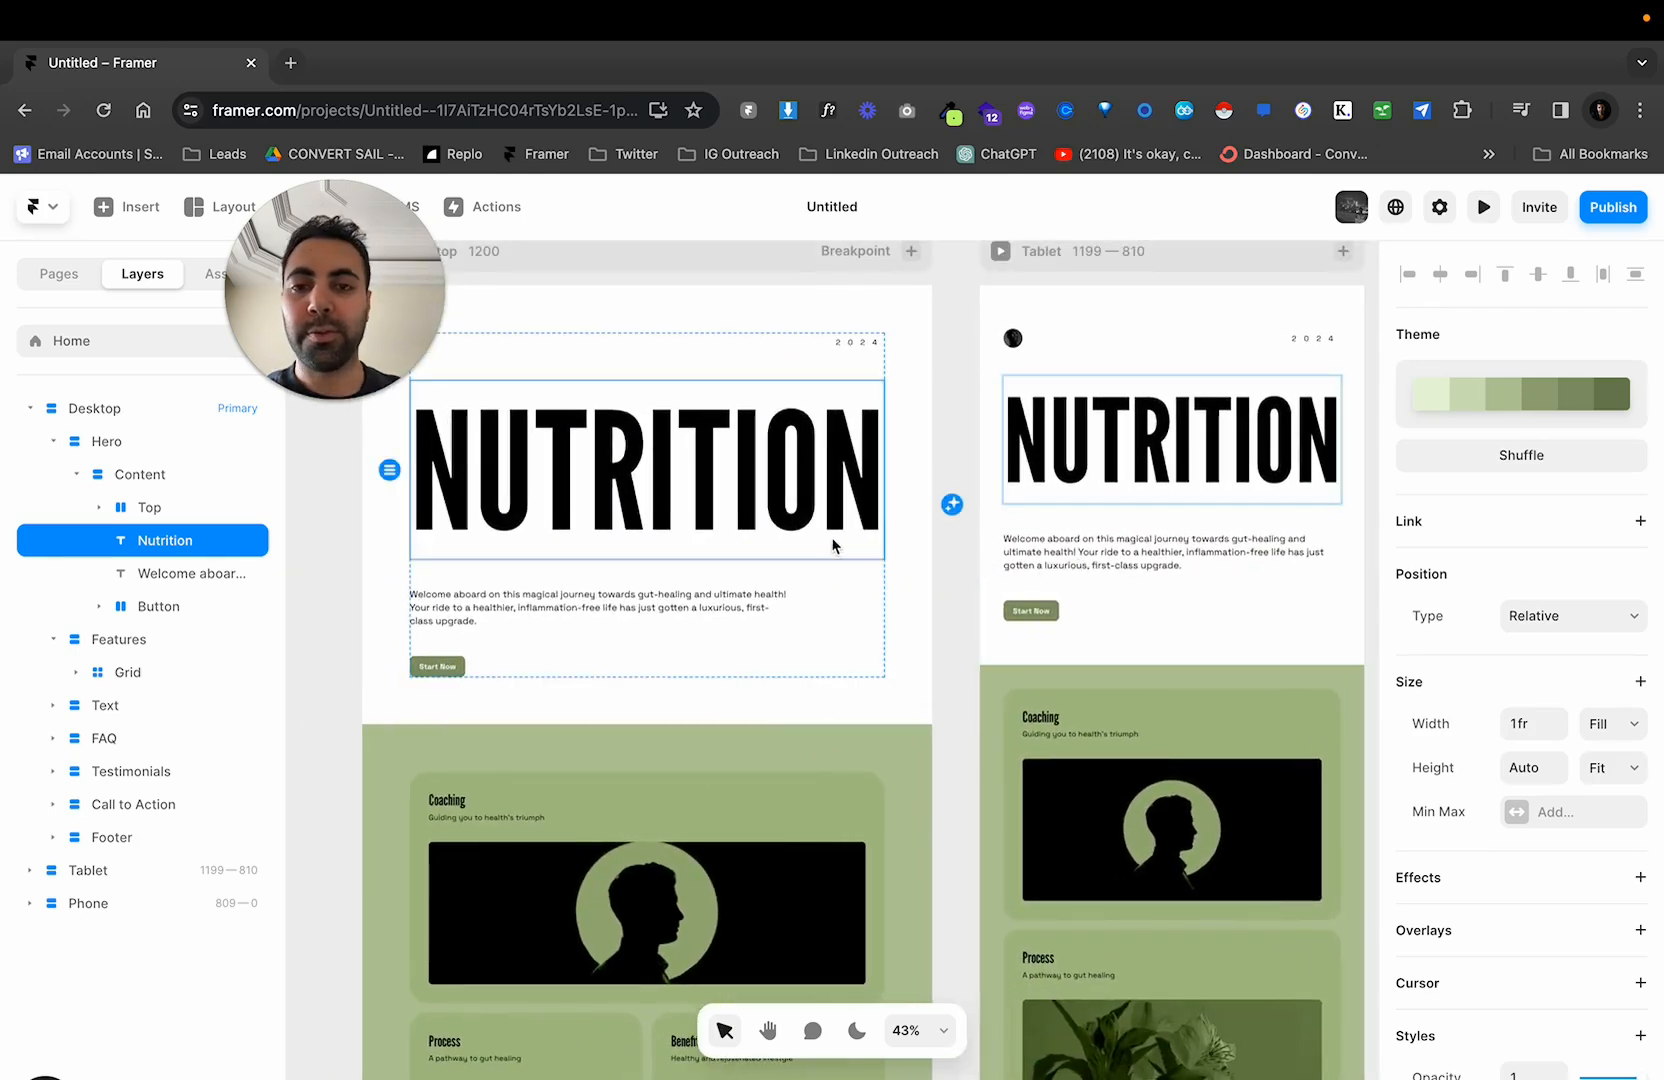
scroll(724, 520, left, 3)
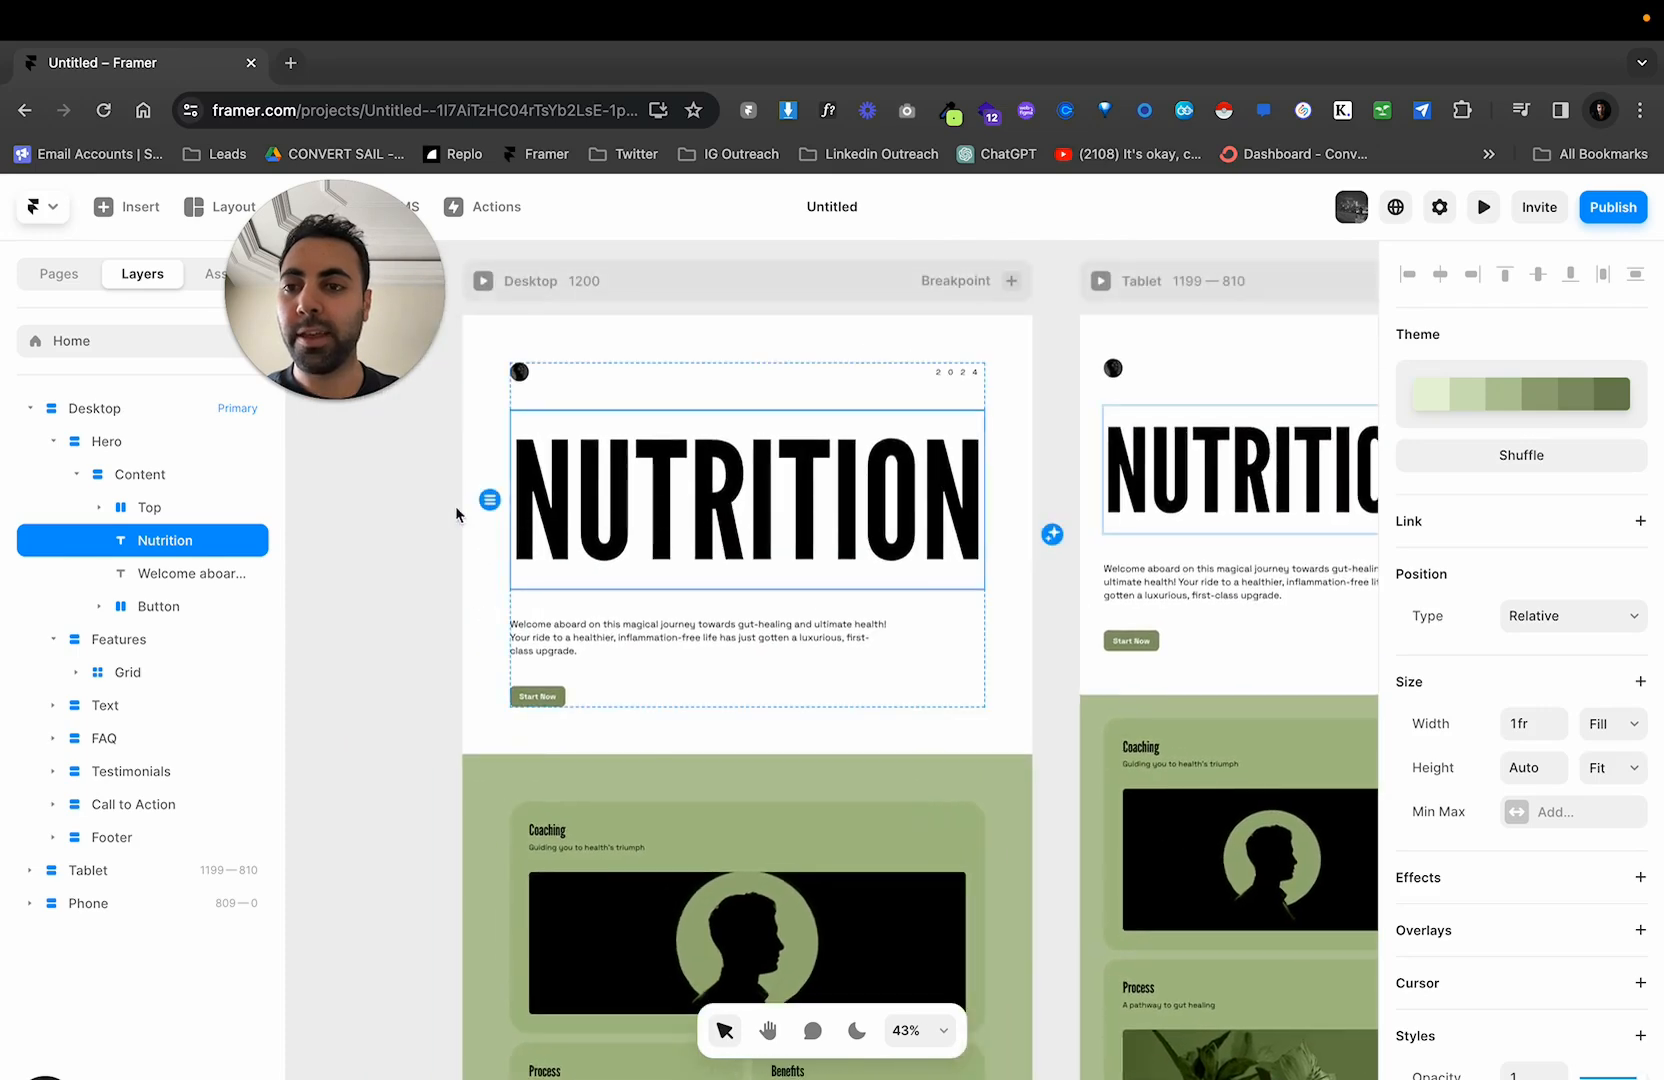
click(388, 510)
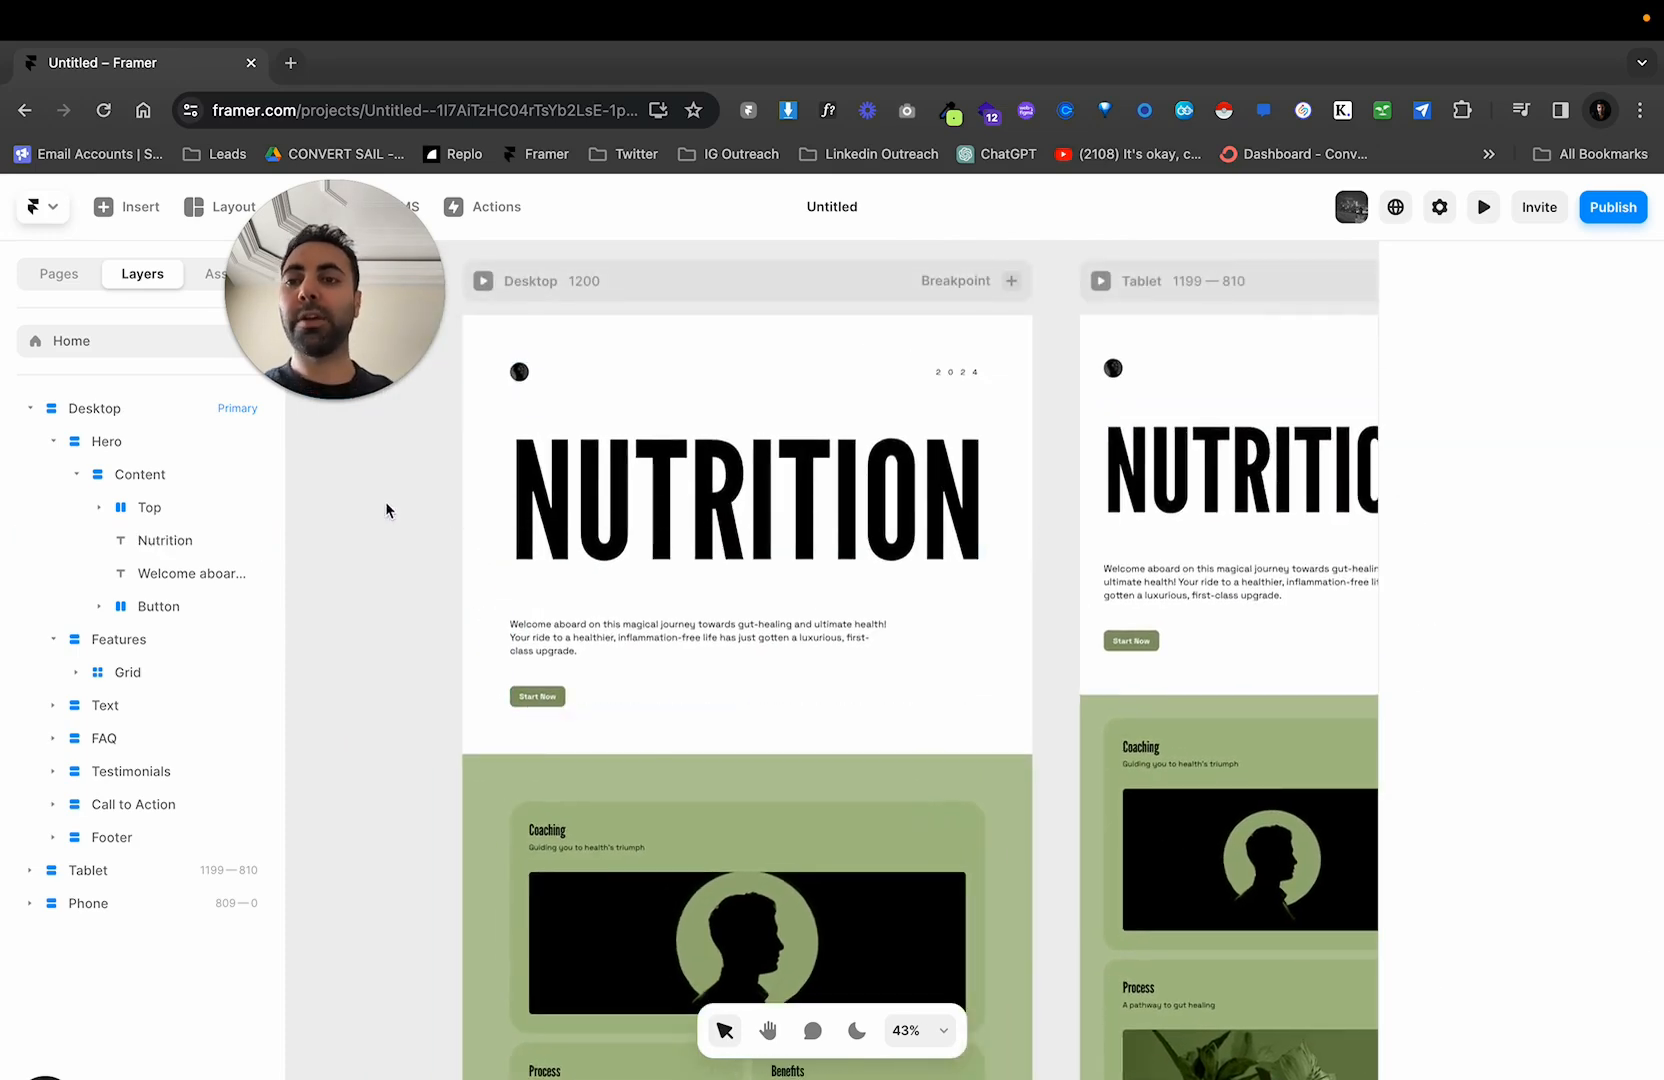